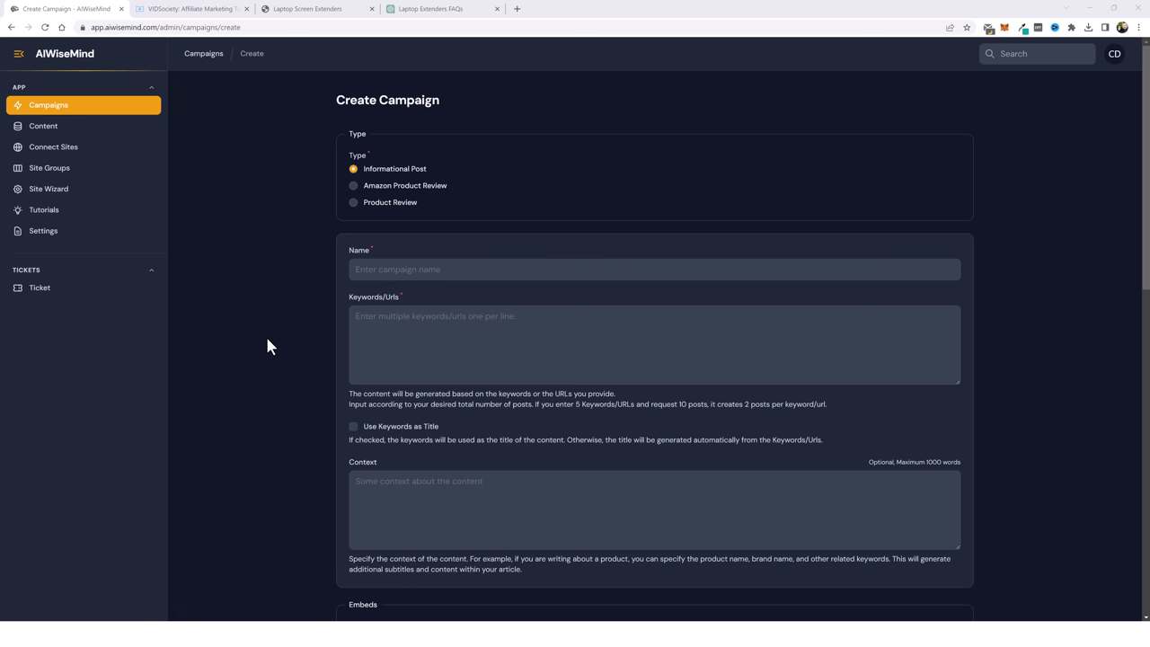
On the VIDSociety homepage, run a Google search for the "Quick Studio FX PRO Review" post title.
{"action": "key", "text": "ctrl+Tab"}
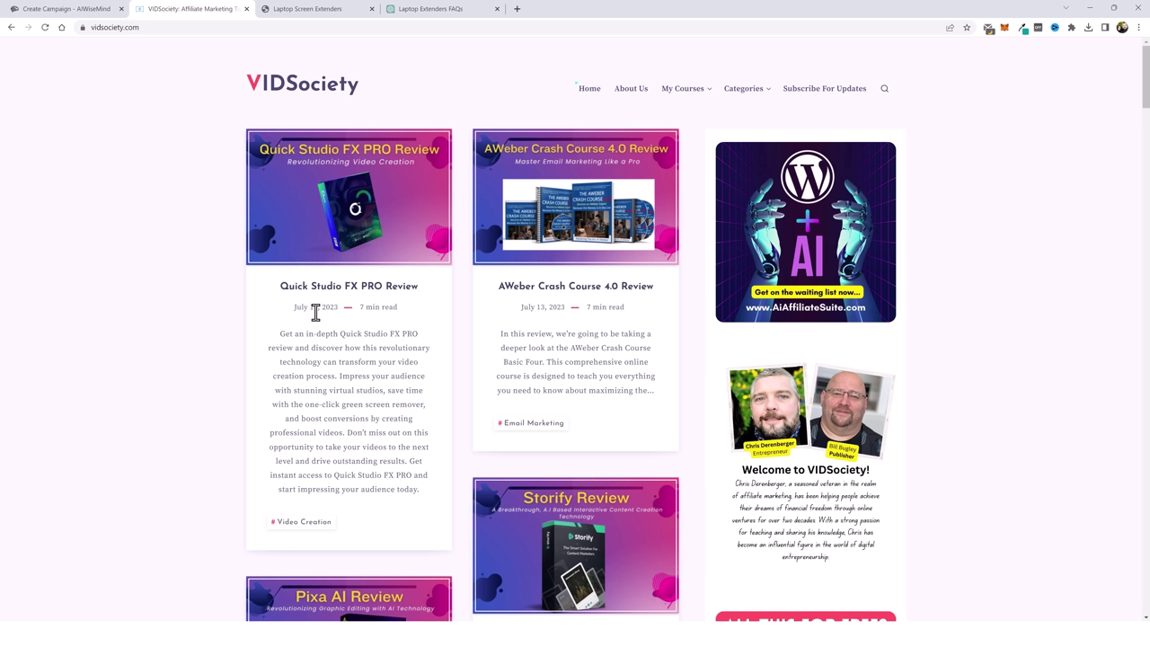
{"action": "left_click_drag", "start_coordinate": [277, 287], "coordinate": [421, 290]}
{"action": "right_click", "coordinate": [409, 291]}
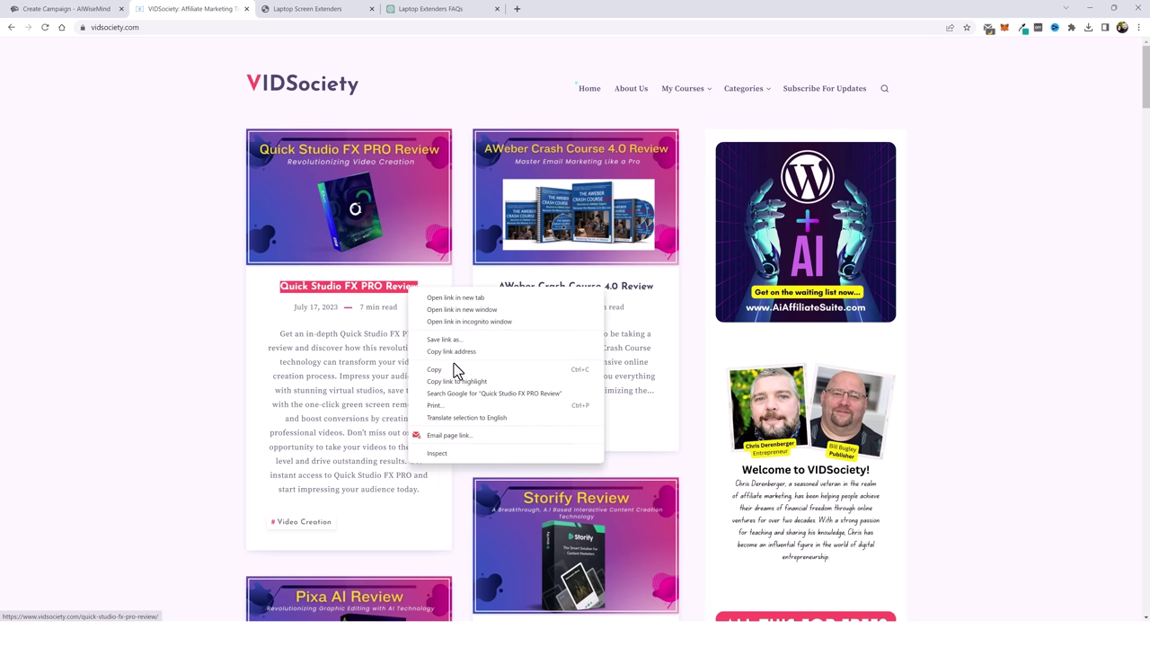
{"action": "left_click", "coordinate": [450, 395]}
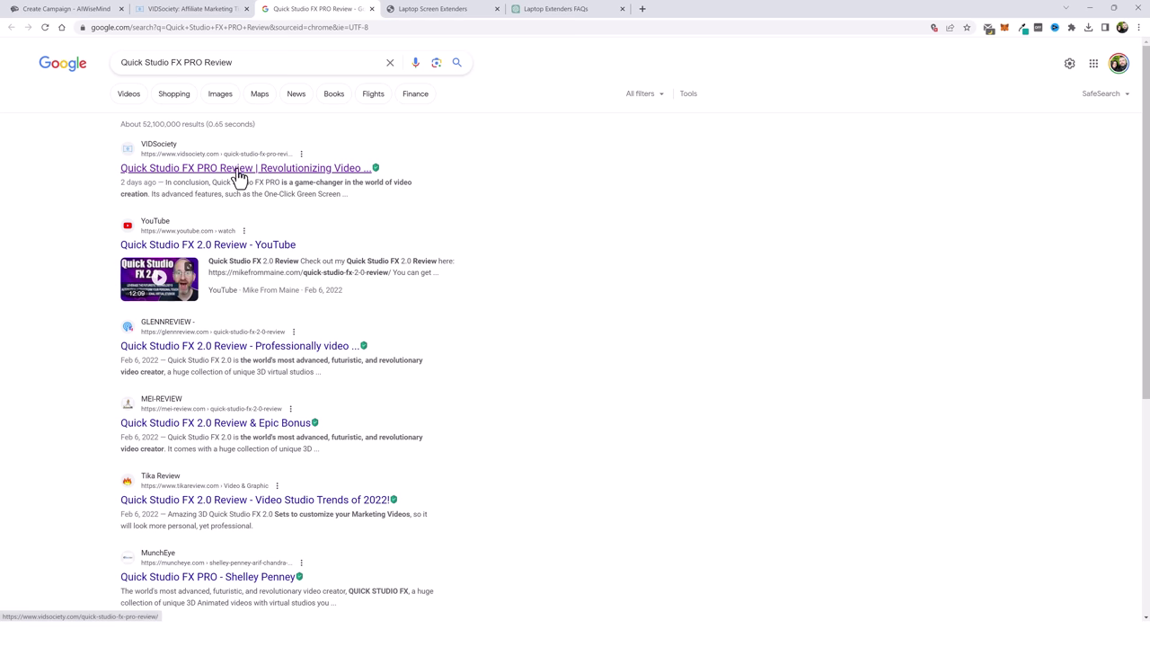
Search Google for VIDSociety's "AWeber Crash Course 4.0 Review" post title and look through the results for its ranking.
{"action": "left_click", "coordinate": [72, 9]}
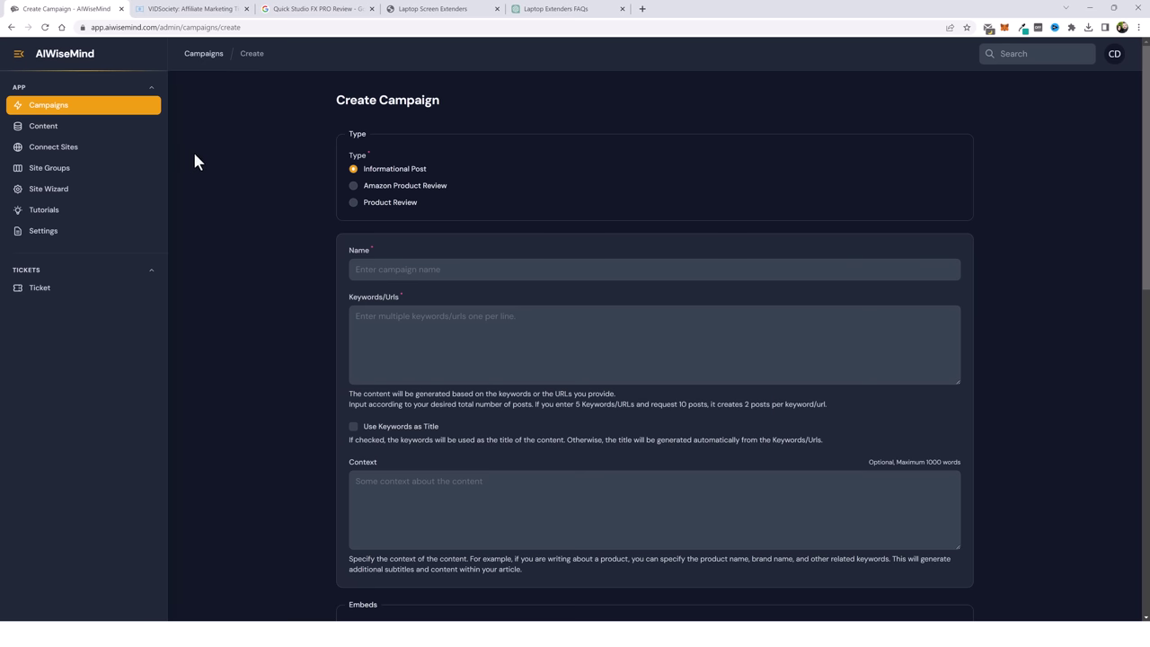
{"action": "left_click", "coordinate": [314, 9]}
{"action": "left_click", "coordinate": [190, 9]}
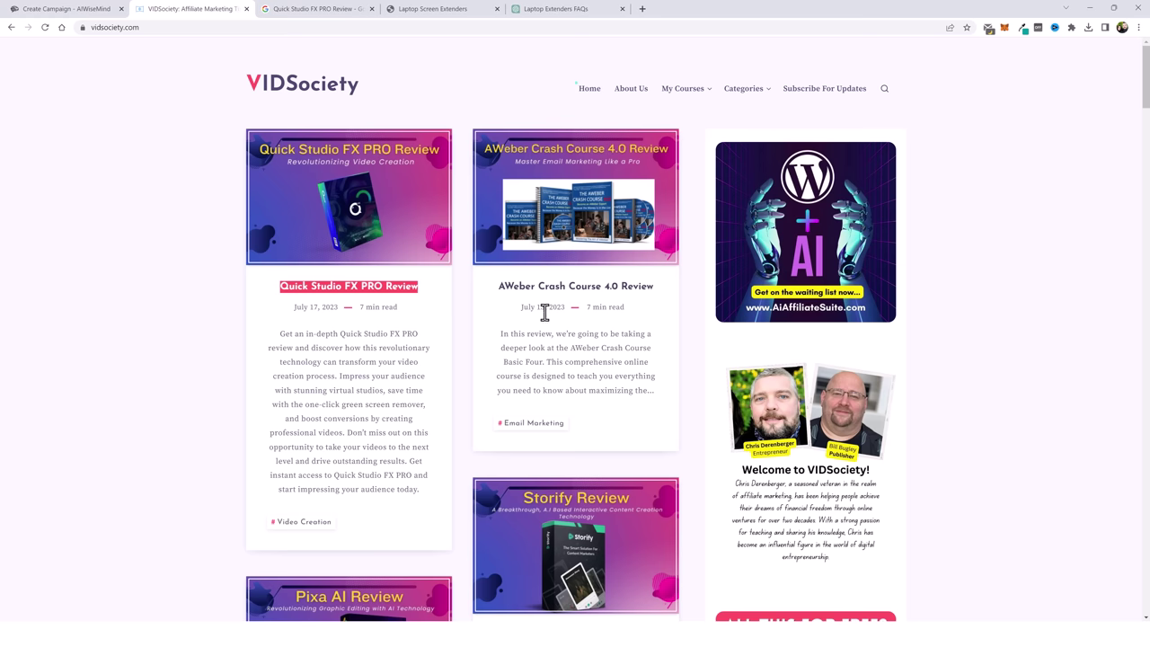
{"action": "left_click_drag", "start_coordinate": [490, 297], "coordinate": [649, 292]}
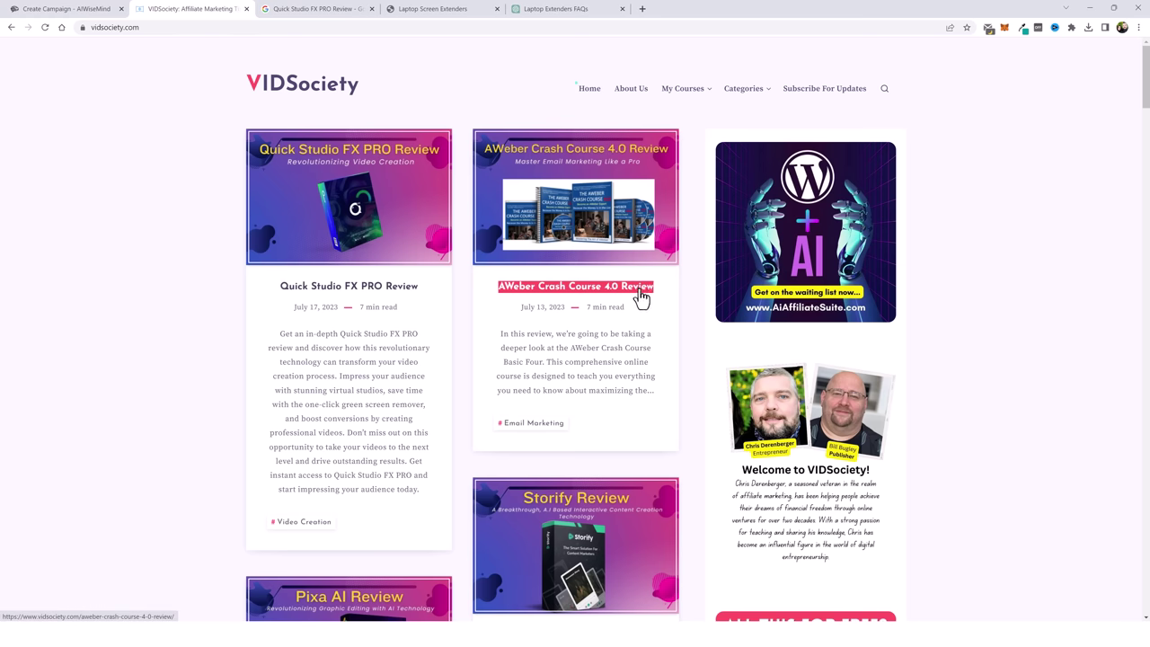
{"action": "right_click", "coordinate": [641, 293]}
{"action": "left_click", "coordinate": [688, 393]}
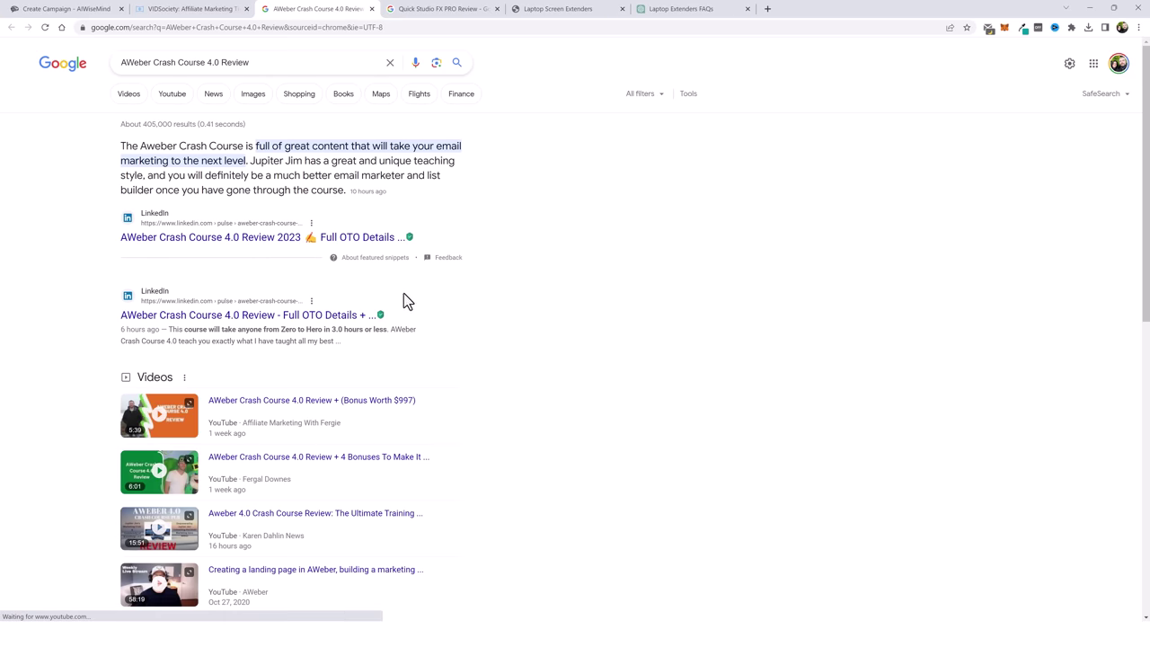
{"action": "scroll", "coordinate": [441, 380], "scroll_direction": "down", "scroll_amount": 3}
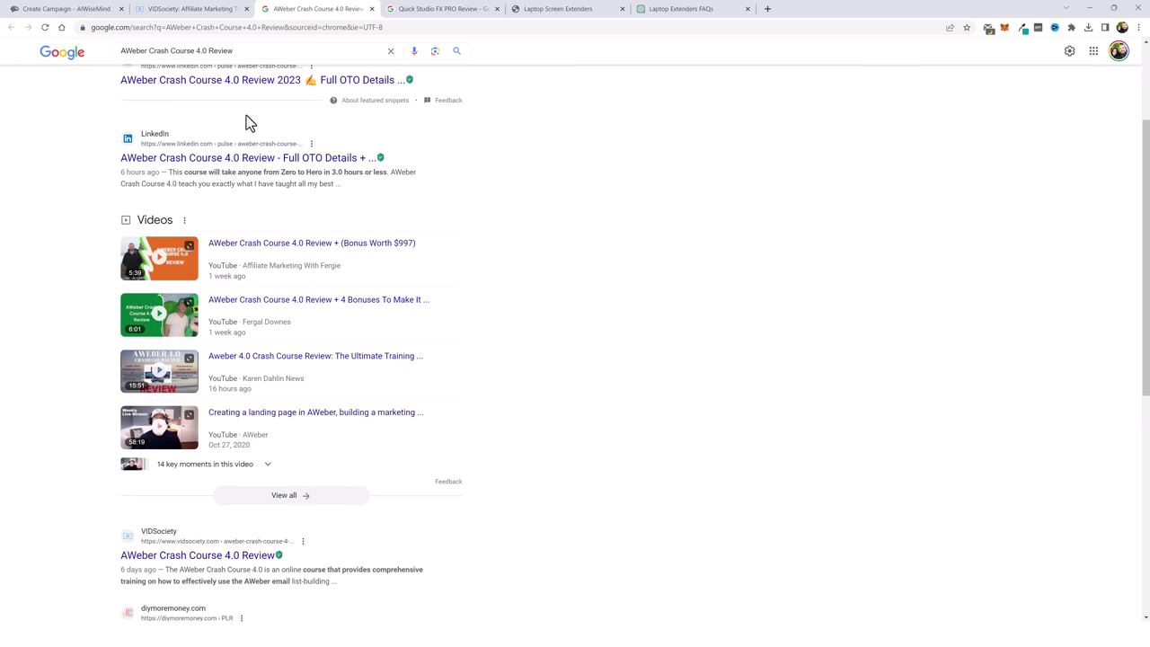
{"action": "scroll", "coordinate": [408, 379], "scroll_direction": "down", "scroll_amount": 4}
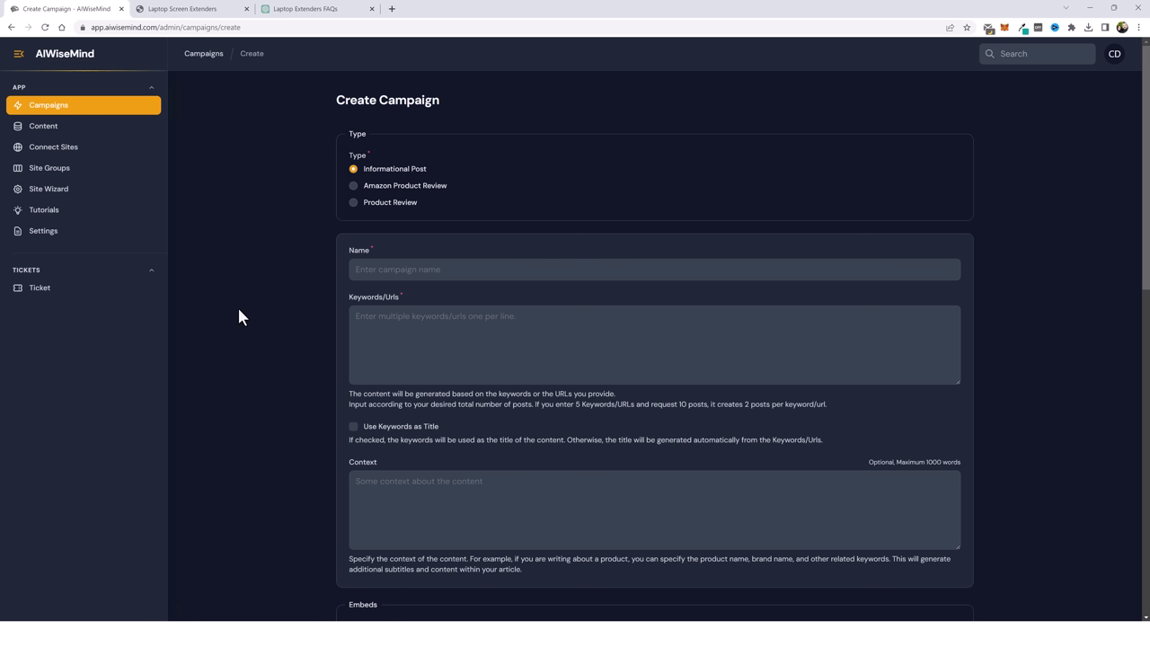
View the Laptop Screen Extenders site, switch to Amazon, and look through the product results for "screen extenders".
{"action": "key", "text": "ctrl+Tab"}
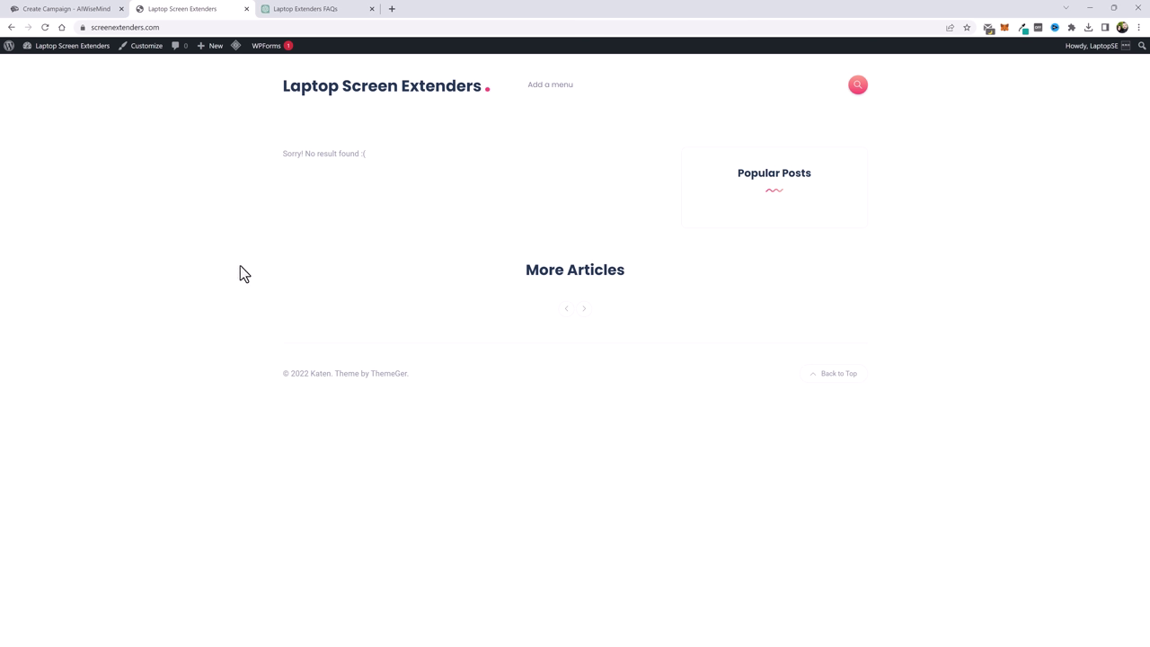
{"action": "key", "text": "alt+Tab"}
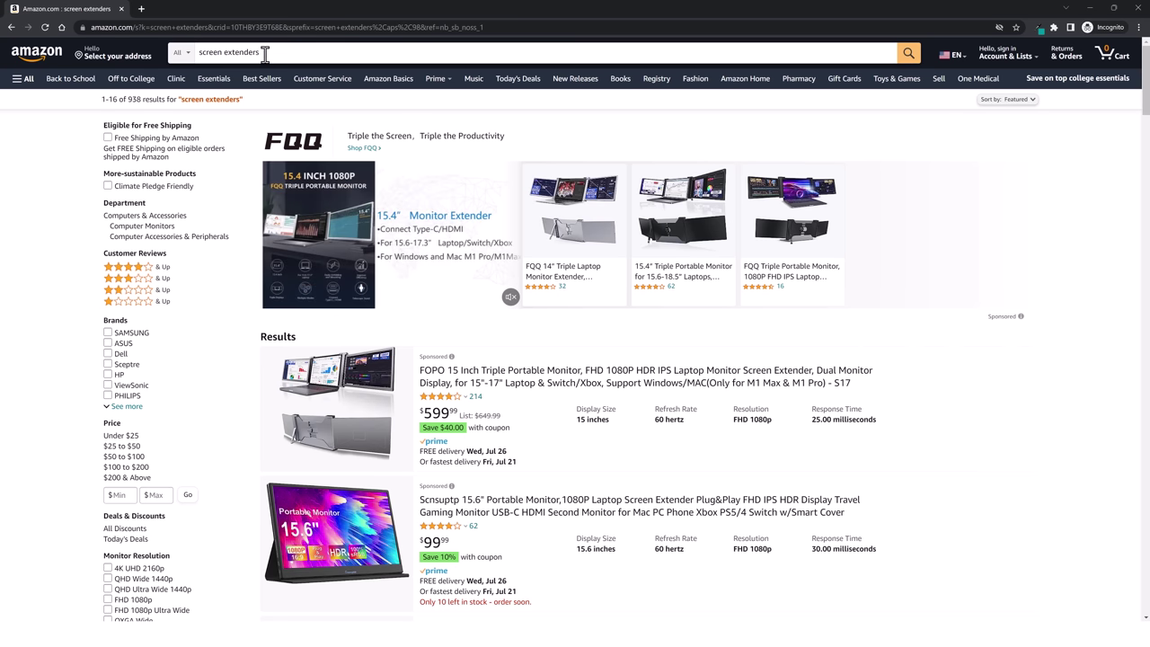
{"action": "double_click", "coordinate": [135, 99]}
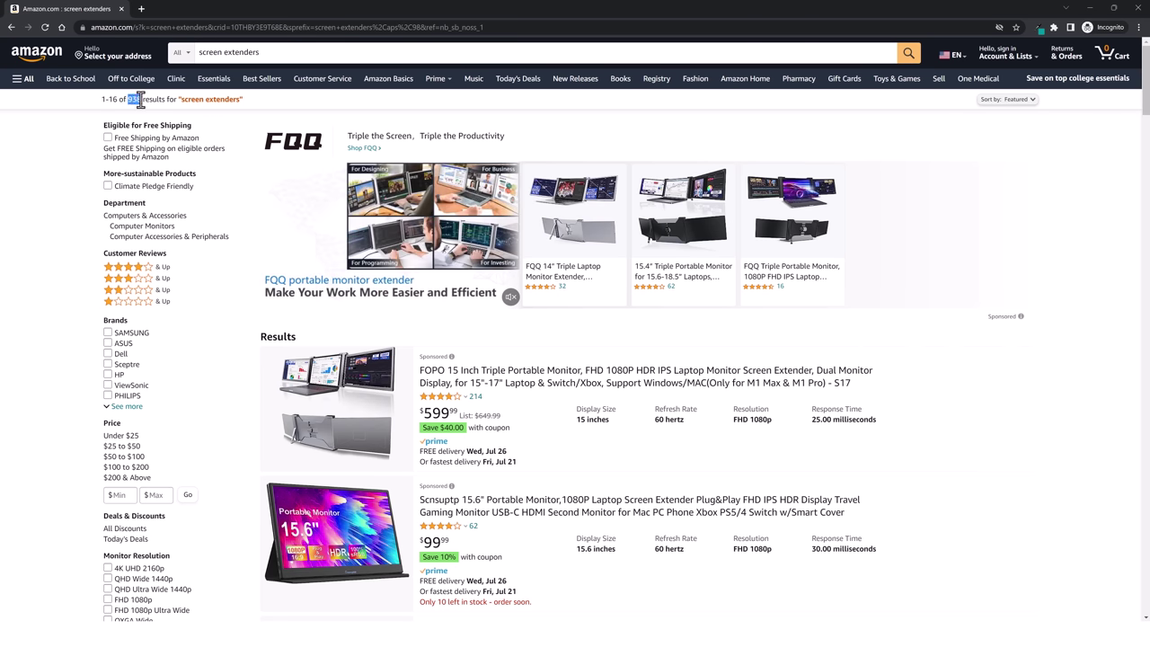
{"action": "scroll", "coordinate": [725, 460], "scroll_direction": "down", "scroll_amount": 4}
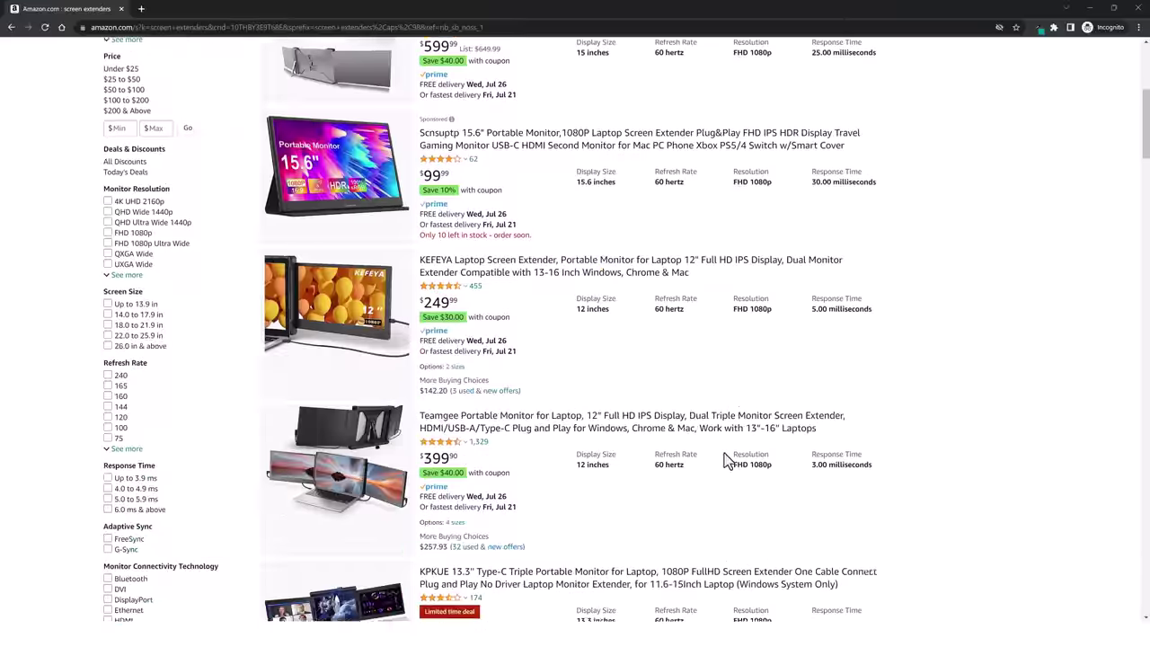
{"action": "scroll", "coordinate": [726, 460], "scroll_direction": "down", "scroll_amount": 20}
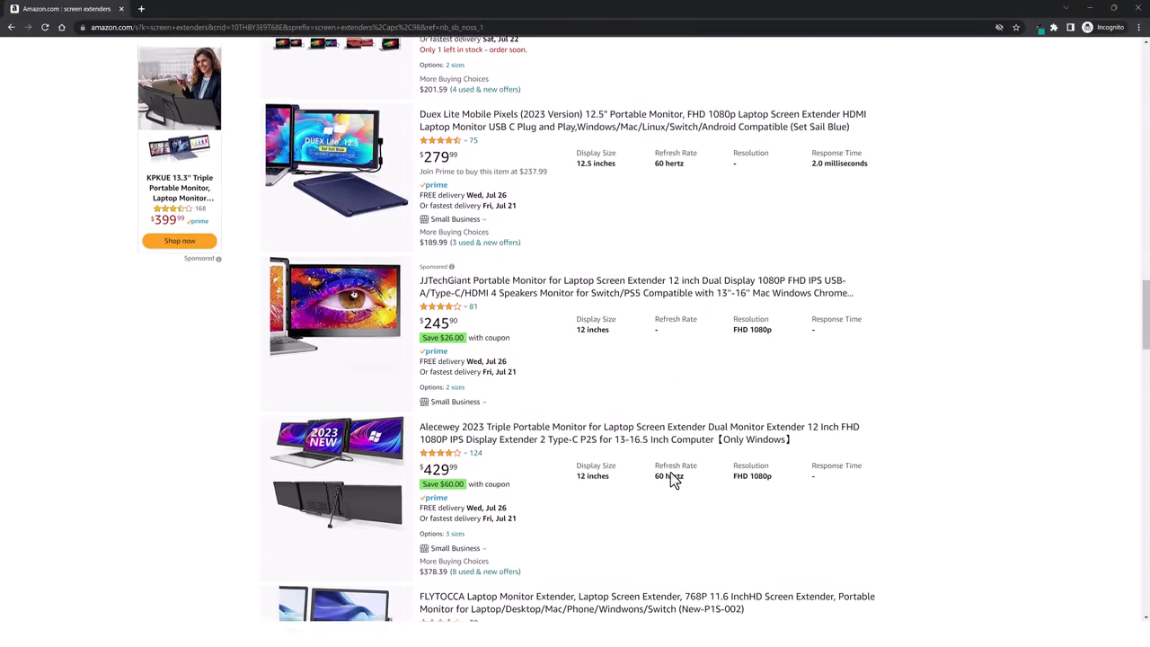
{"action": "scroll", "coordinate": [674, 476], "scroll_direction": "down", "scroll_amount": 2}
{"action": "scroll", "coordinate": [726, 473], "scroll_direction": "down", "scroll_amount": 3}
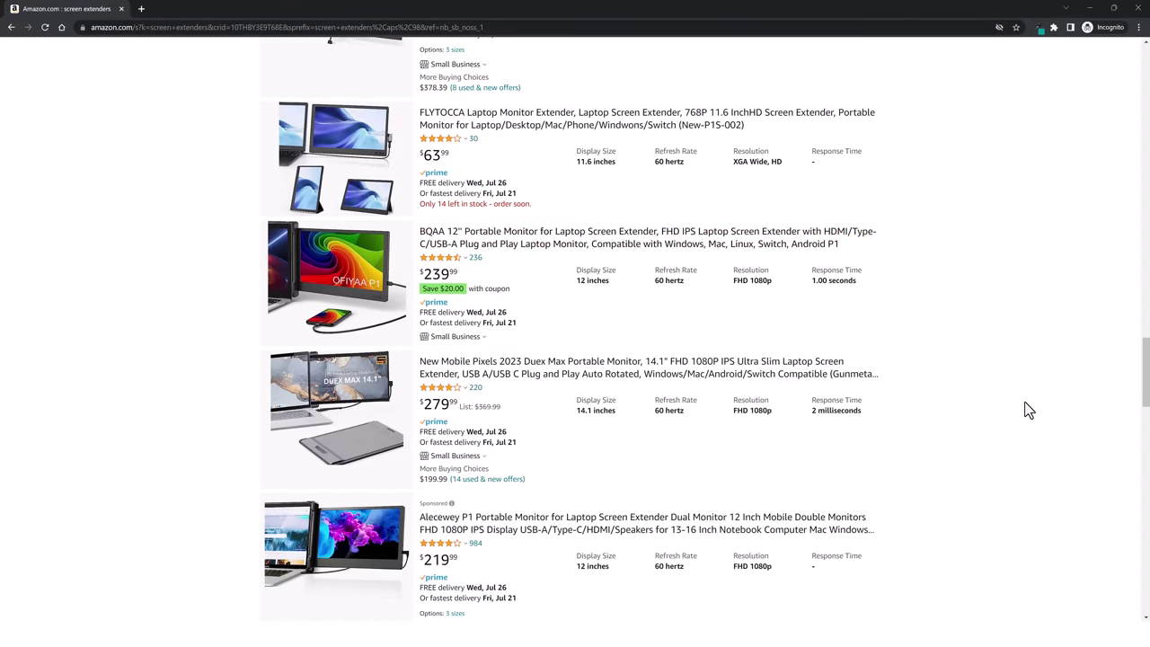
{"action": "scroll", "coordinate": [1024, 405], "scroll_direction": "down", "scroll_amount": 7}
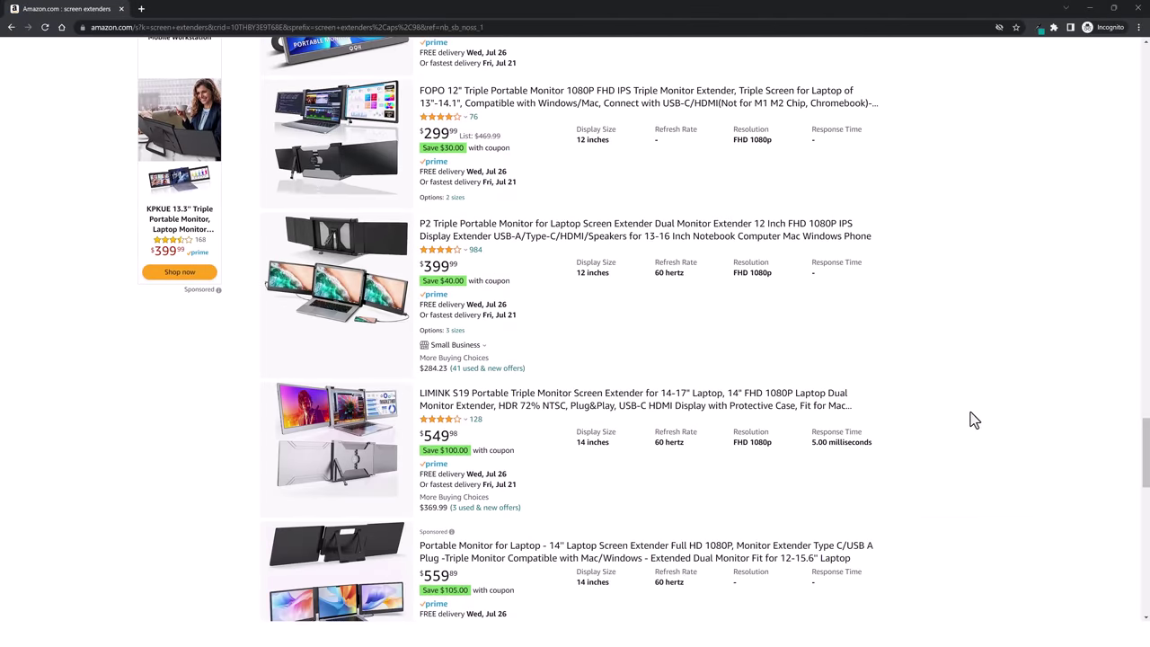
{"action": "scroll", "coordinate": [975, 420], "scroll_direction": "down", "scroll_amount": 4}
{"action": "scroll", "coordinate": [1019, 411], "scroll_direction": "up", "scroll_amount": 10}
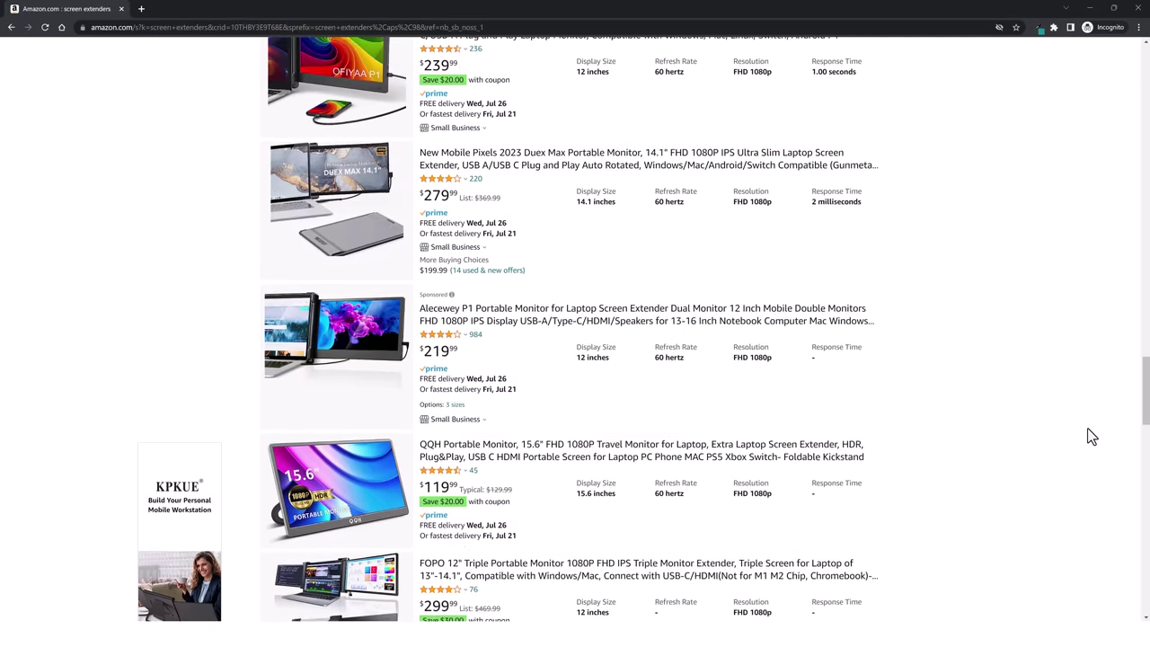
{"action": "scroll", "coordinate": [1090, 435], "scroll_direction": "up", "scroll_amount": 15}
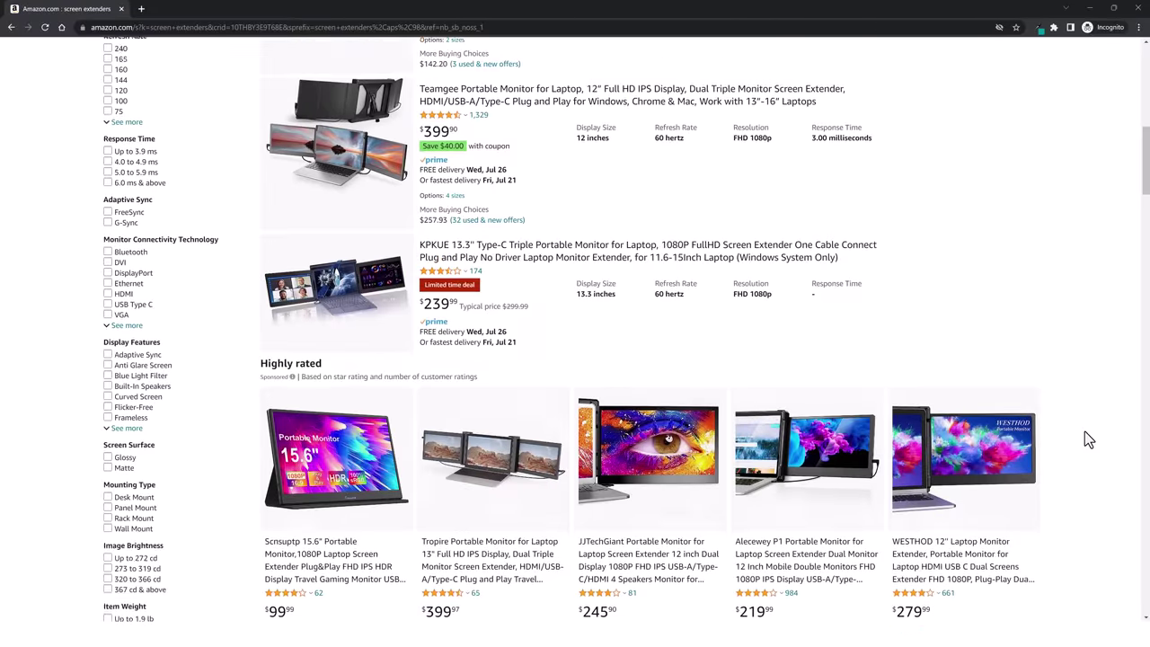
{"action": "scroll", "coordinate": [1084, 432], "scroll_direction": "up", "scroll_amount": 5}
{"action": "scroll", "coordinate": [1085, 431], "scroll_direction": "up", "scroll_amount": 3}
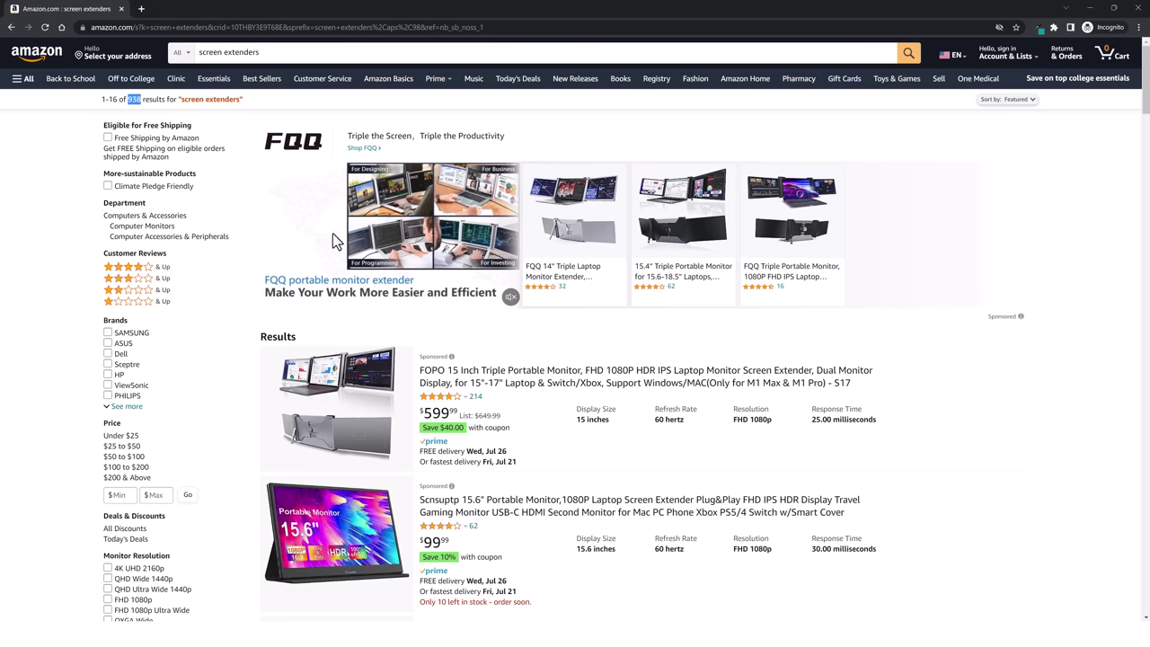
Switch back to AIWiseMind, open a new Site Wizard setup, and add Rank Math SEO and Youtube Embed Plus to the plugins.
{"action": "key", "text": "alt+Tab"}
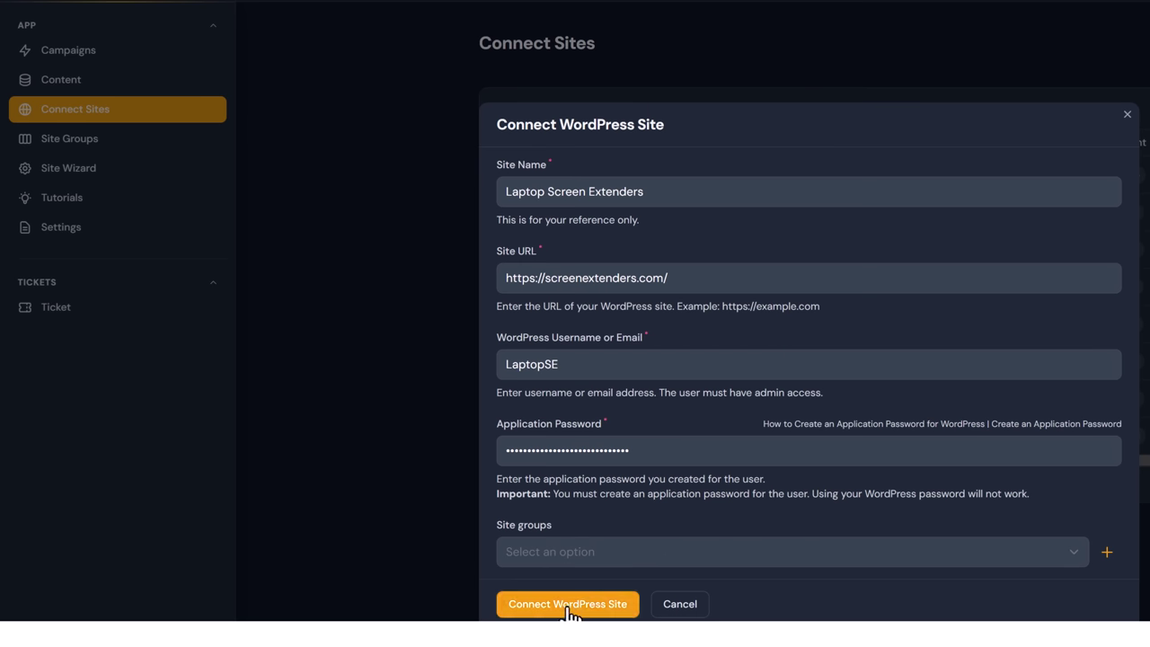
{"action": "left_click", "coordinate": [67, 168]}
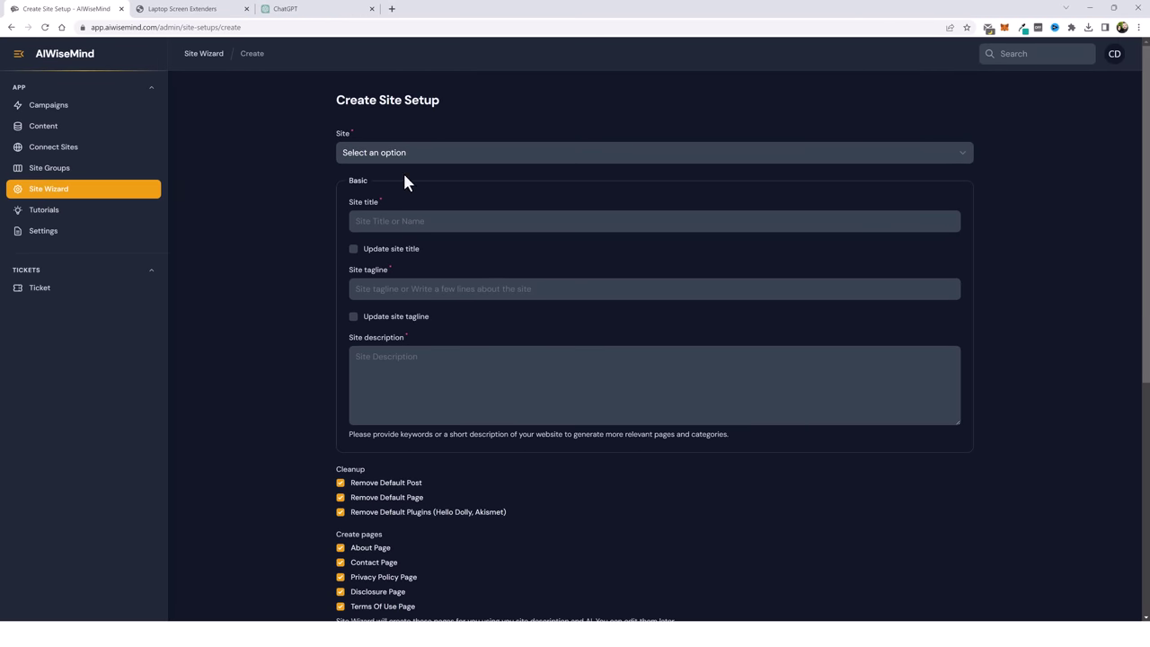
{"action": "scroll", "coordinate": [285, 447], "scroll_direction": "down", "scroll_amount": 1}
{"action": "scroll", "coordinate": [285, 440], "scroll_direction": "down", "scroll_amount": 1}
{"action": "scroll", "coordinate": [289, 400], "scroll_direction": "up", "scroll_amount": 2}
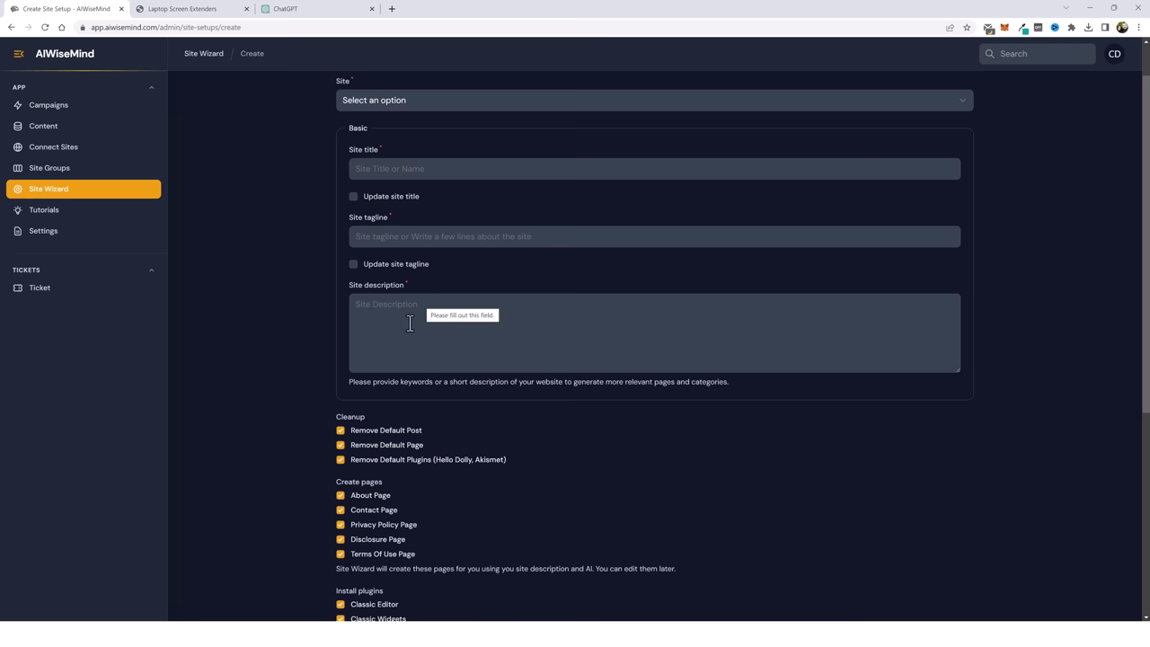
{"action": "scroll", "coordinate": [409, 324], "scroll_direction": "down", "scroll_amount": 2}
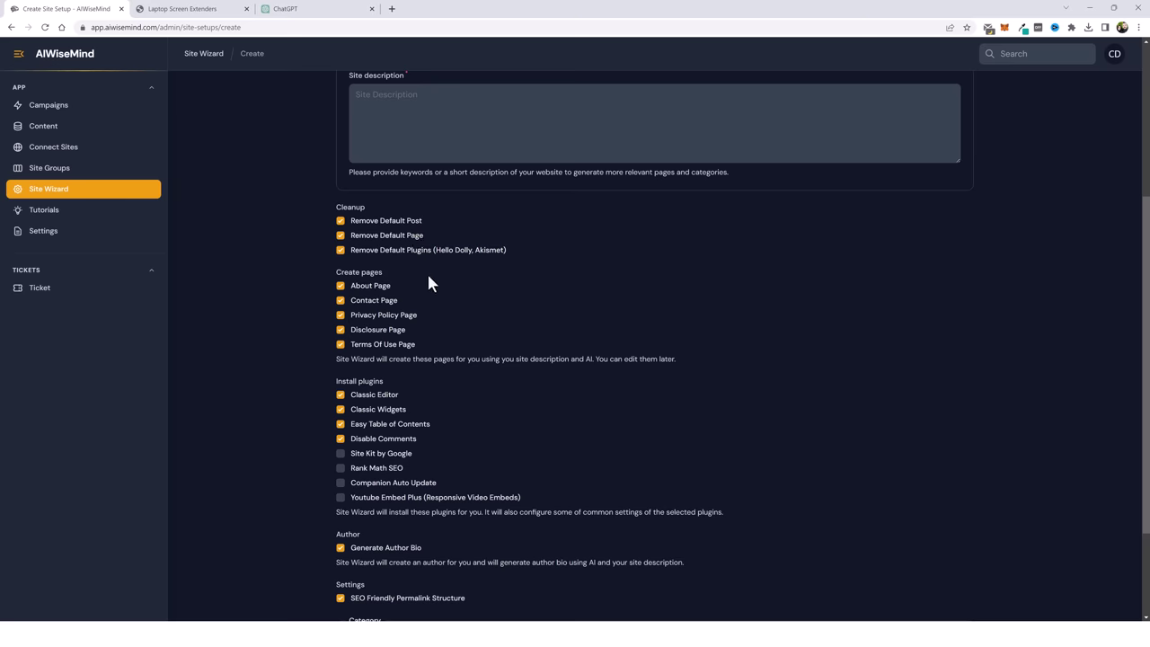
{"action": "scroll", "coordinate": [460, 377], "scroll_direction": "down", "scroll_amount": 3}
{"action": "left_click", "coordinate": [341, 329]}
{"action": "left_click", "coordinate": [341, 358]}
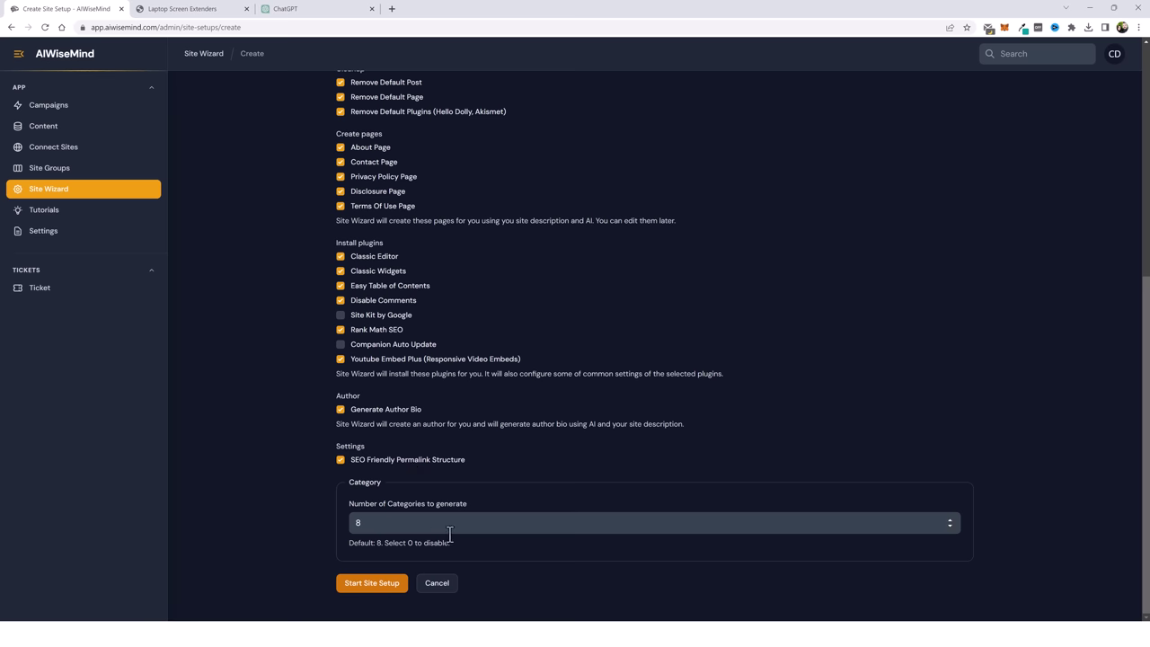
Select Laptop Screen Extenders as the site for the new site setup.
{"action": "scroll", "coordinate": [537, 562], "scroll_direction": "up", "scroll_amount": 4}
{"action": "scroll", "coordinate": [539, 557], "scroll_direction": "up", "scroll_amount": 1}
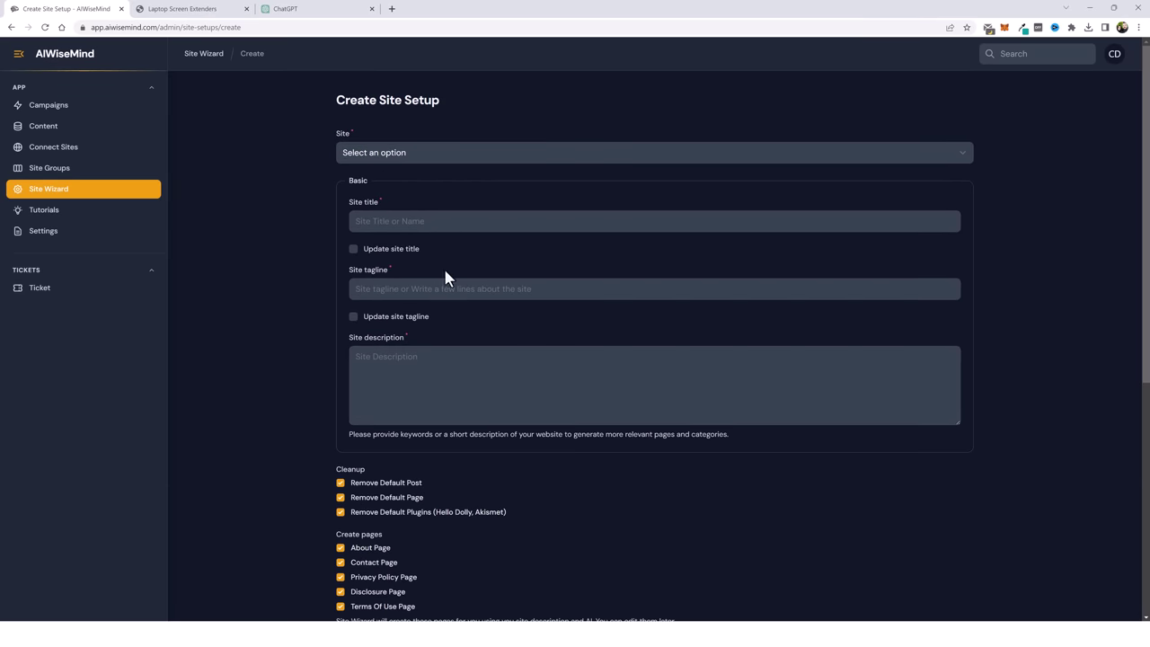
{"action": "left_click", "coordinate": [443, 405]}
Copy the website description from ChatGPT into the Site description of the setup form and start the site setup.
{"action": "key", "text": "ctrl+3"}
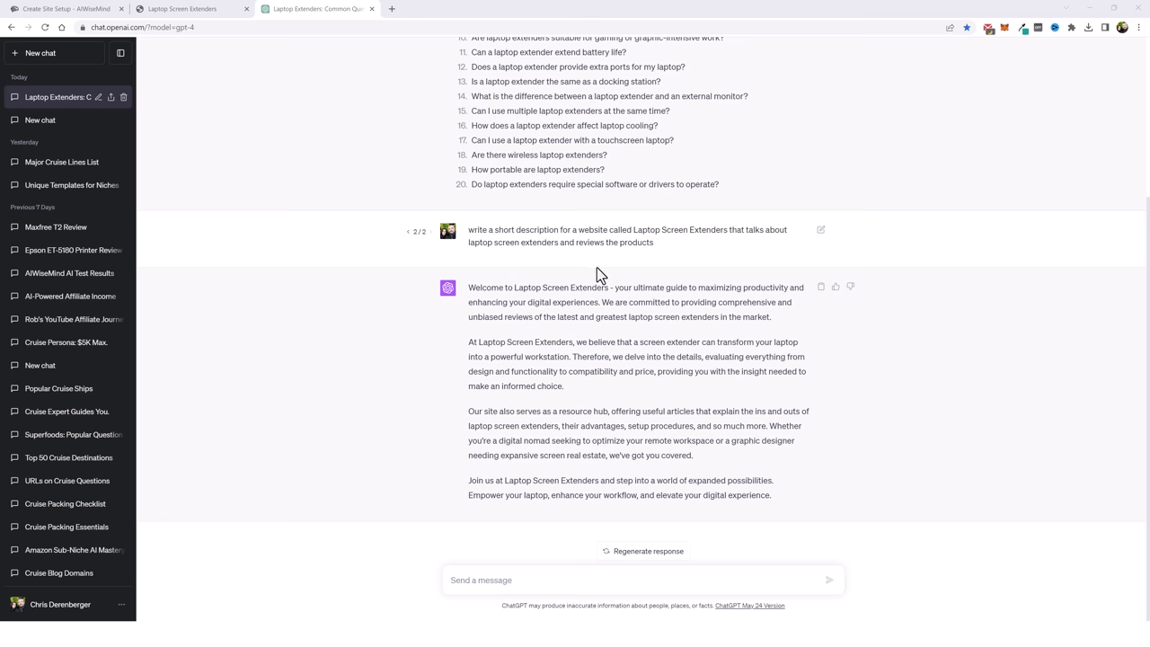
{"action": "left_click_drag", "start_coordinate": [468, 292], "coordinate": [780, 495]}
{"action": "right_click", "coordinate": [667, 422]}
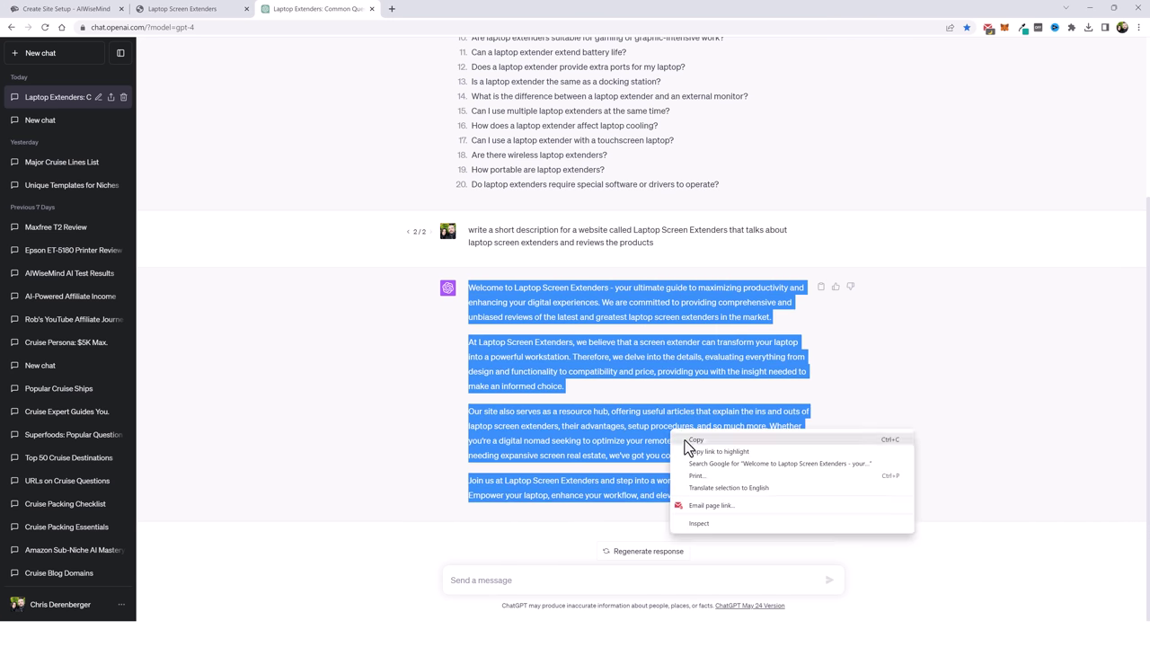
{"action": "left_click", "coordinate": [685, 440]}
{"action": "key", "text": "ctrl+1"}
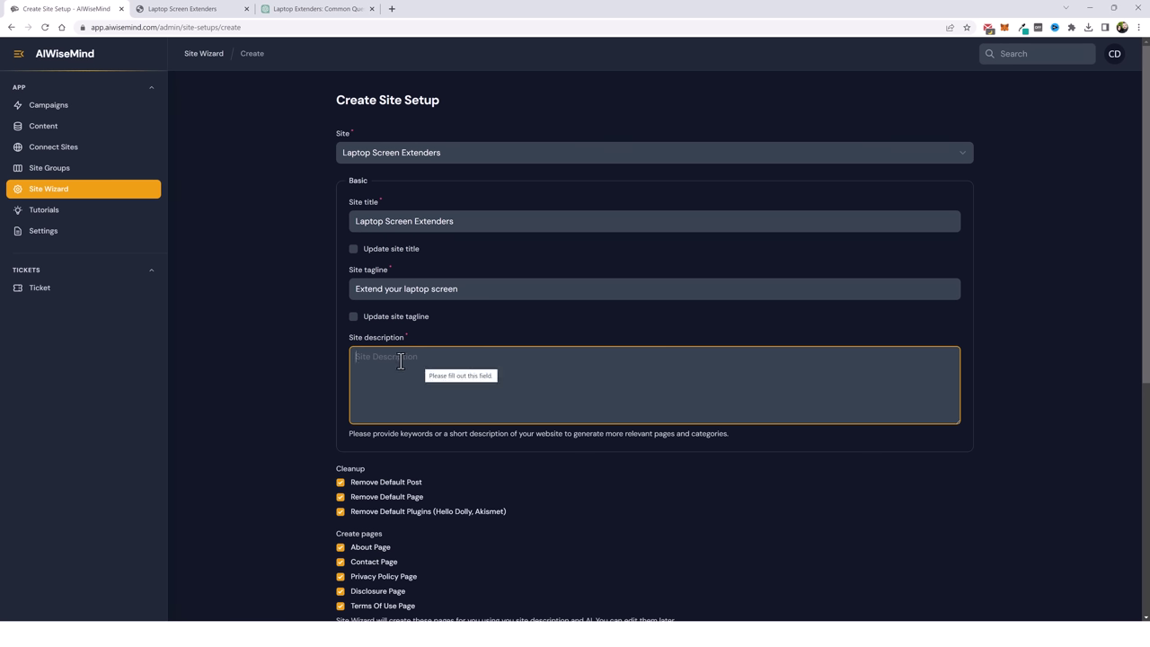
{"action": "key", "text": "ctrl+v"}
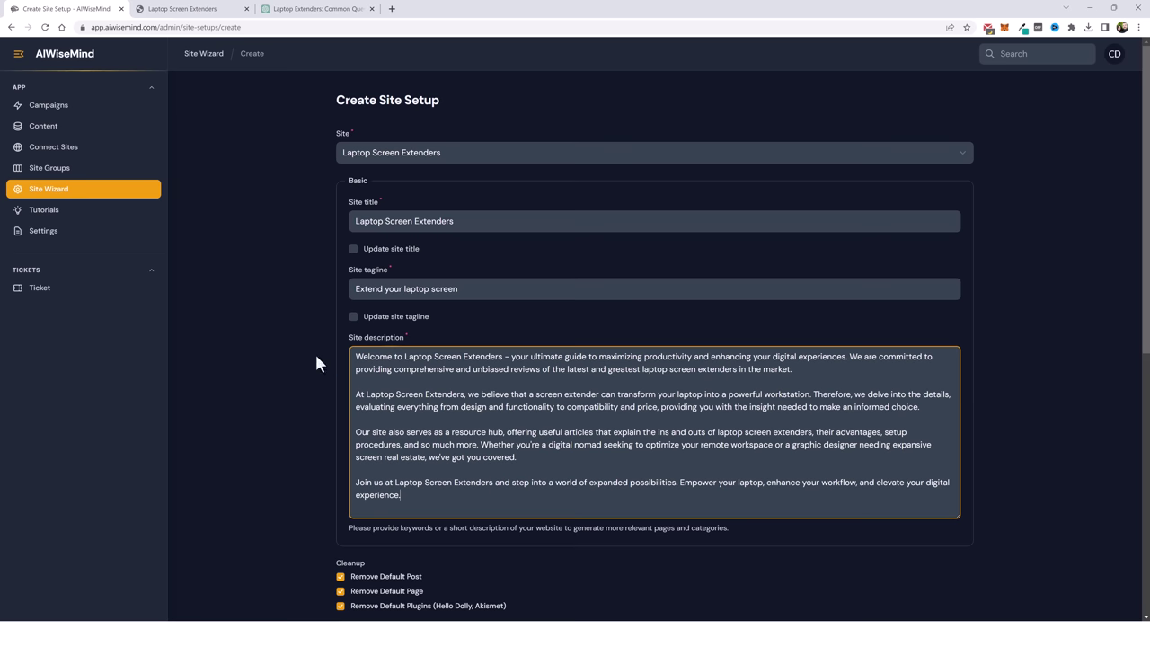
{"action": "scroll", "coordinate": [283, 449], "scroll_direction": "down", "scroll_amount": 5}
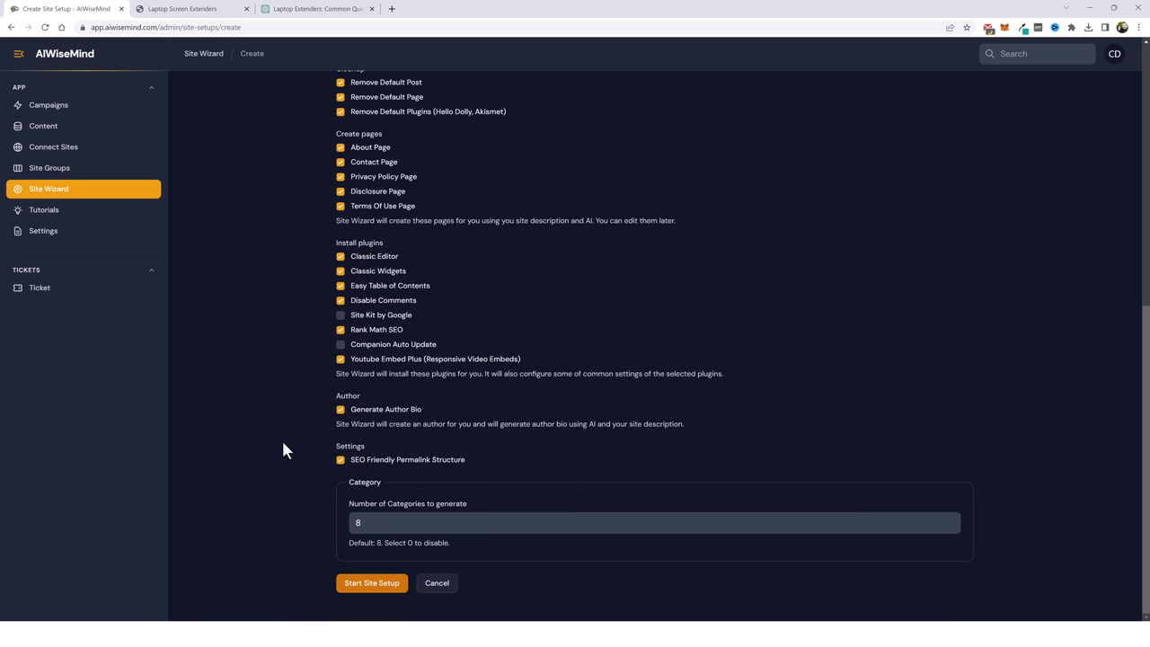
{"action": "left_click", "coordinate": [372, 583]}
Copy the 20 common laptop extender questions from ChatGPT and return to the Create Campaign form in AIWiseMind.
{"action": "key", "text": "ctrl+Tab"}
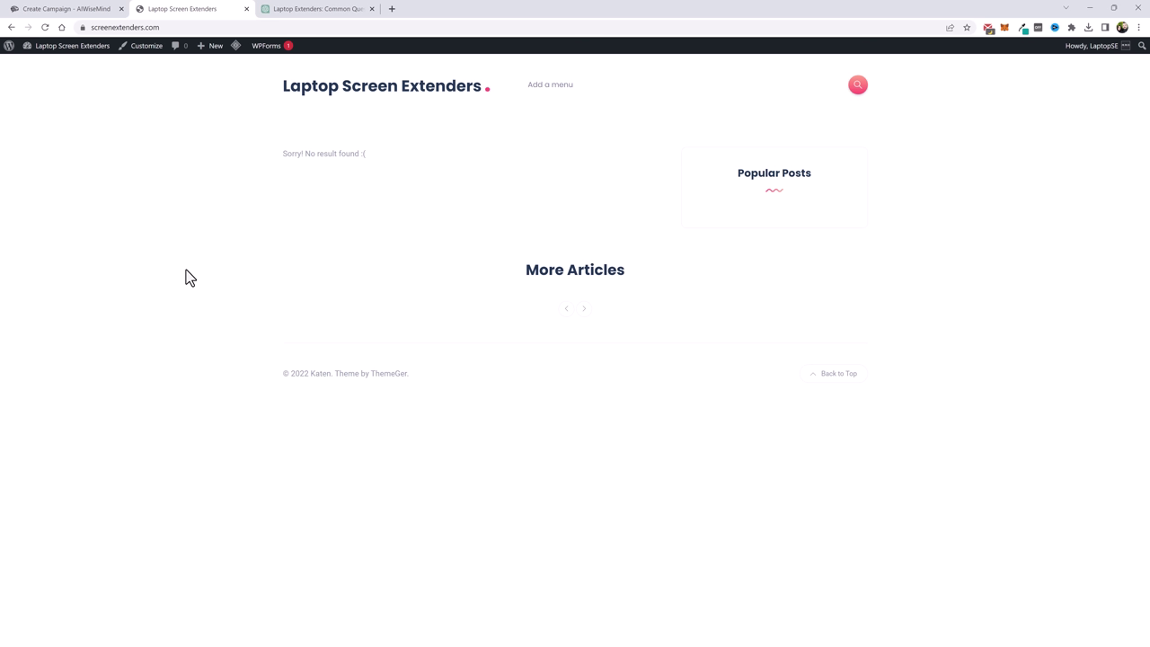
{"action": "key", "text": "ctrl+Tab"}
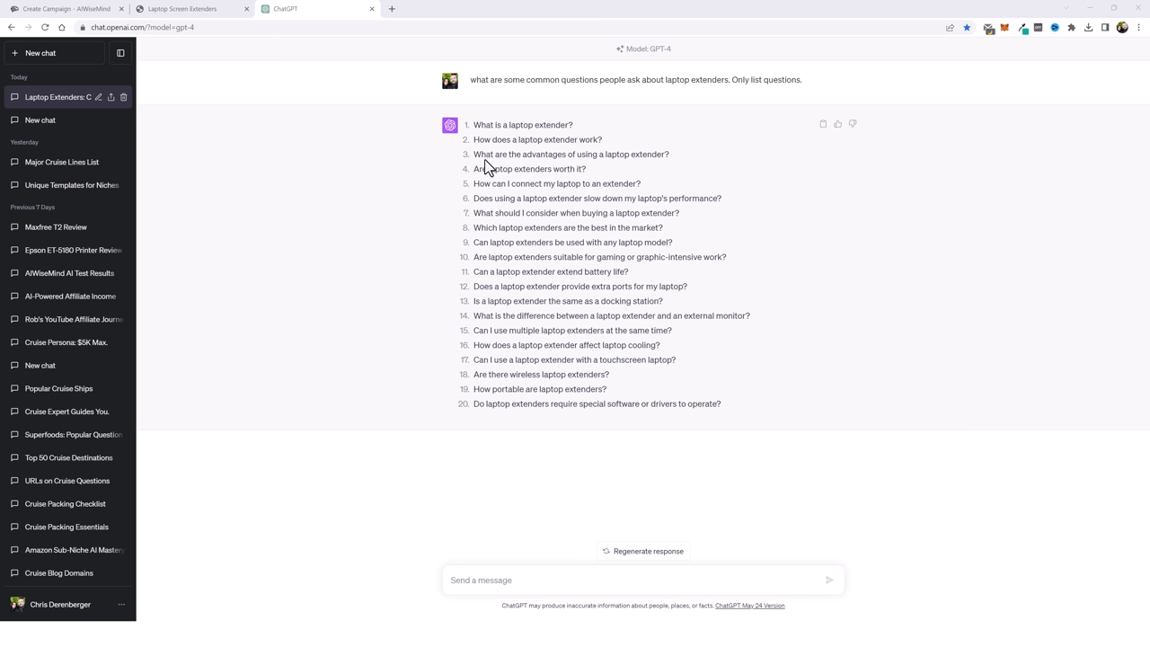
{"action": "left_click_drag", "start_coordinate": [472, 125], "coordinate": [731, 416]}
{"action": "right_click", "coordinate": [588, 318]}
{"action": "key", "text": "ctrl+1"}
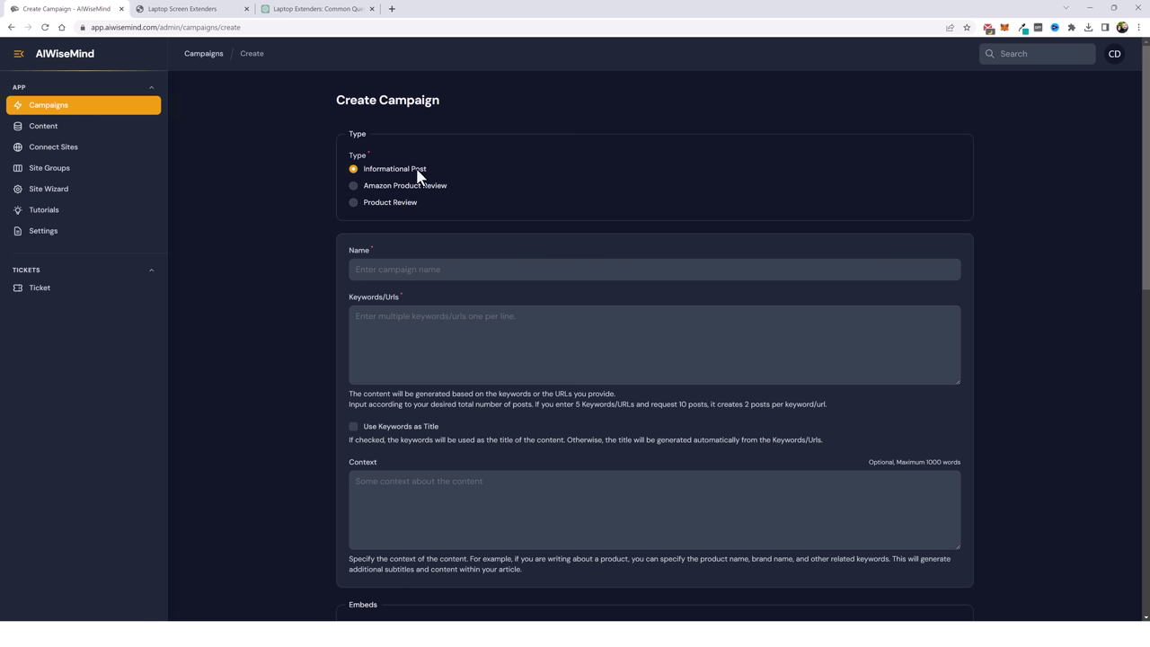
Name the informational post campaign "Latptop Screen Extenders - 20 Questions" and paste the copied questions as its keywords.
{"action": "left_click", "coordinate": [386, 270]}
{"action": "key", "text": "ctrl+v"}
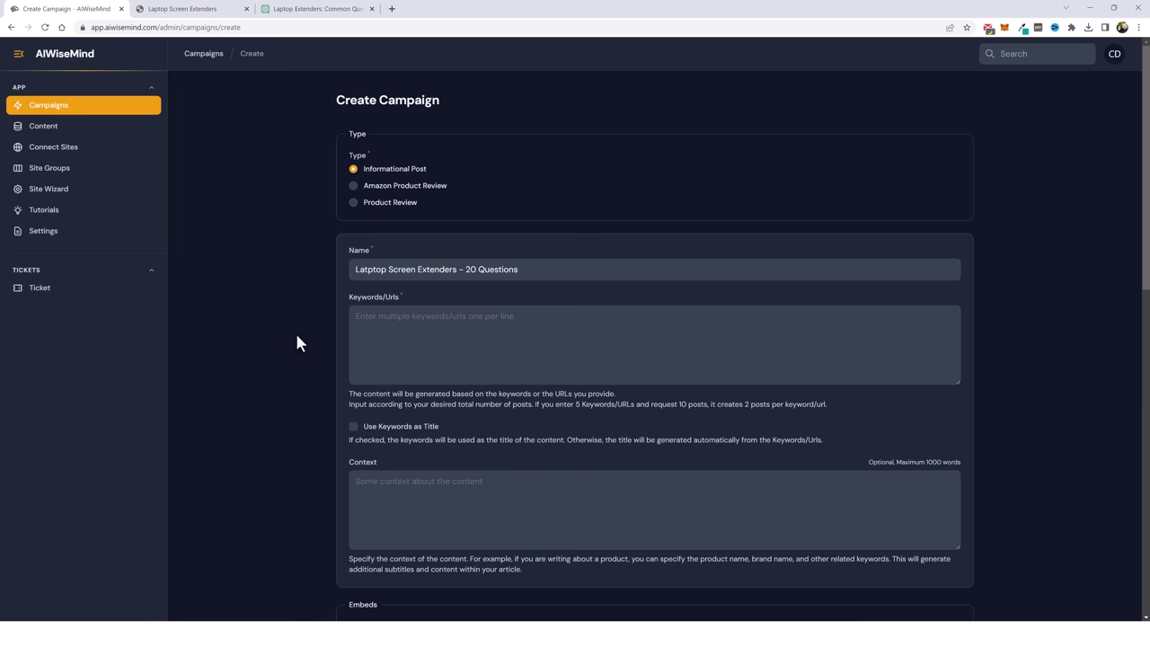
{"action": "left_click", "coordinate": [385, 315]}
{"action": "key", "text": "ctrl+v"}
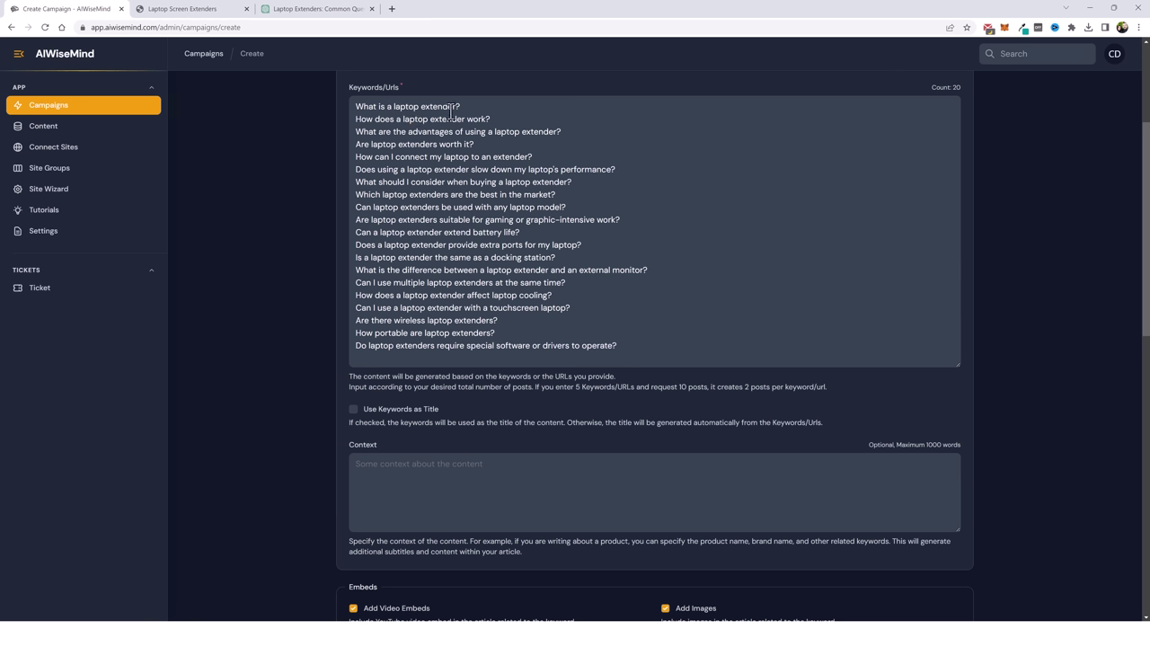
Use the keywords as post titles and turn off Google Search, Stock (pixabay) and AI Generated (DALL-E) images as image sources.
{"action": "left_click", "coordinate": [353, 410]}
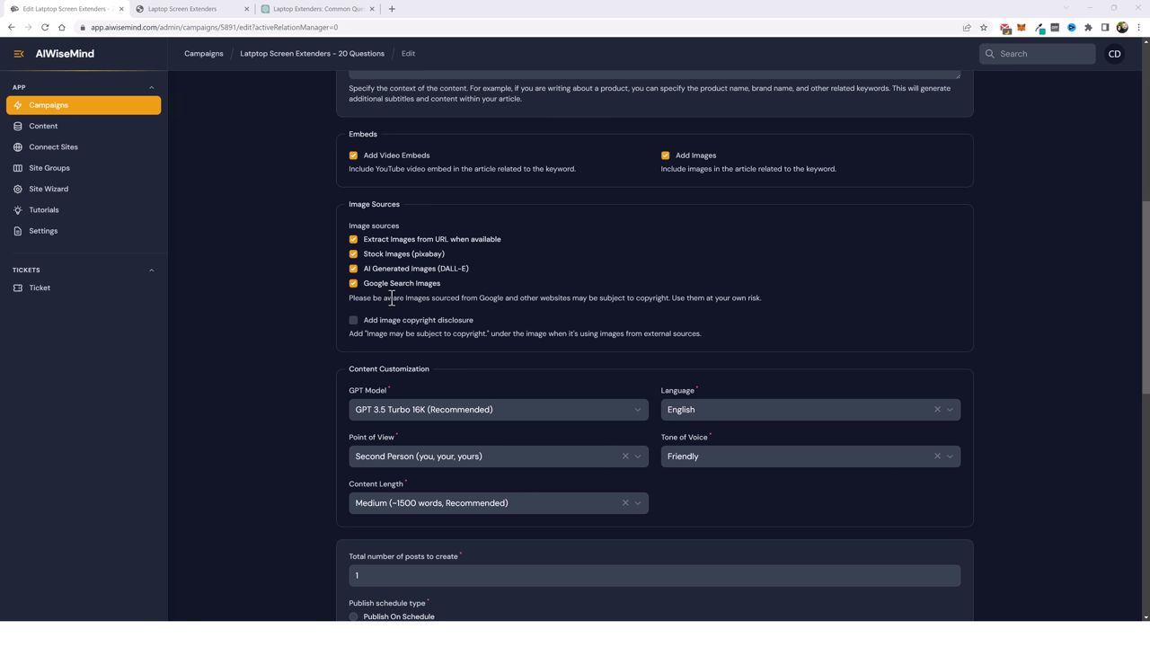
{"action": "left_click", "coordinate": [353, 283]}
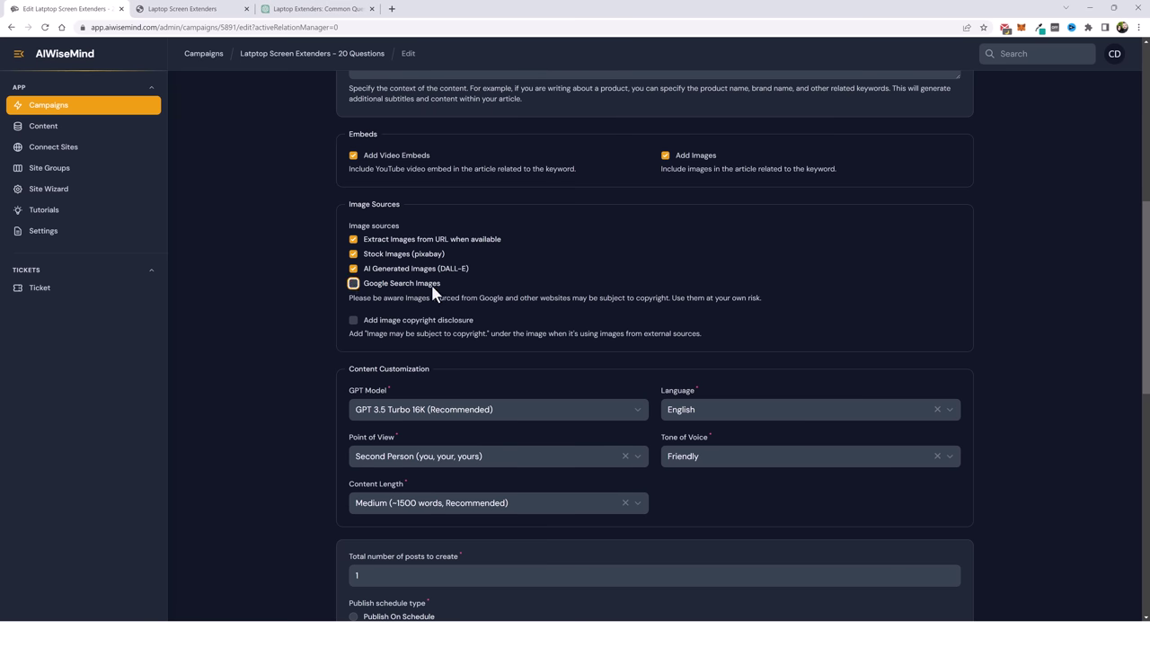
{"action": "left_click", "coordinate": [462, 304]}
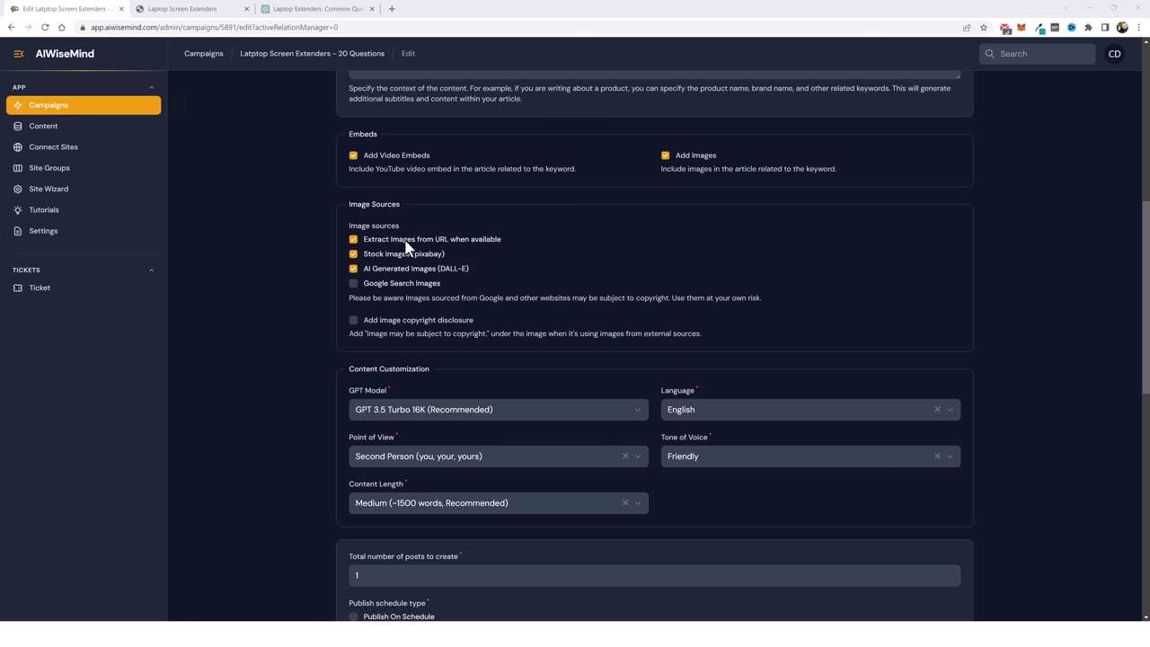
{"action": "left_click", "coordinate": [354, 255]}
{"action": "left_click", "coordinate": [354, 270]}
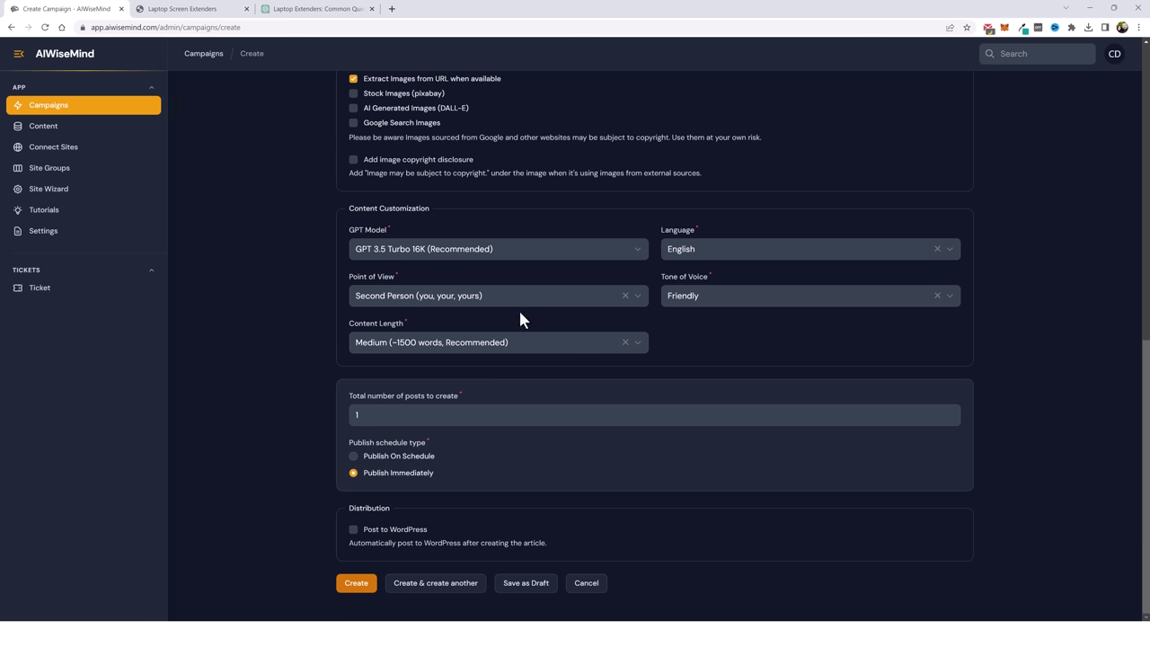
Set the campaign's tone of voice to Conversational and review the language, point of view and content length options.
{"action": "left_click", "coordinate": [705, 306]}
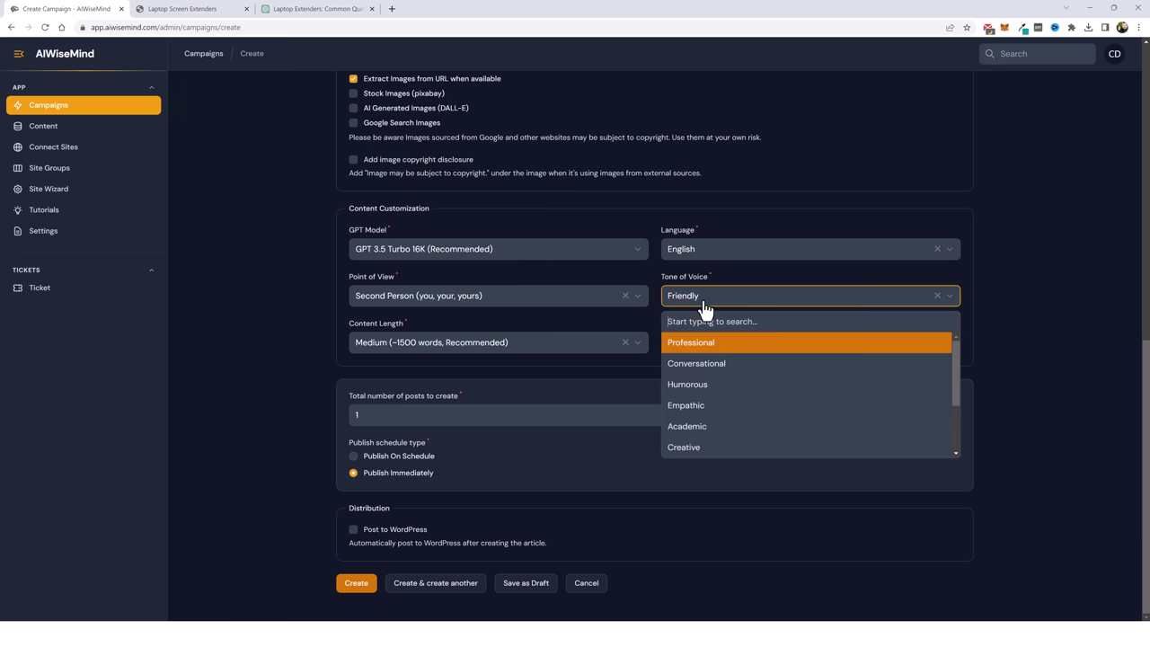
{"action": "left_click", "coordinate": [707, 366]}
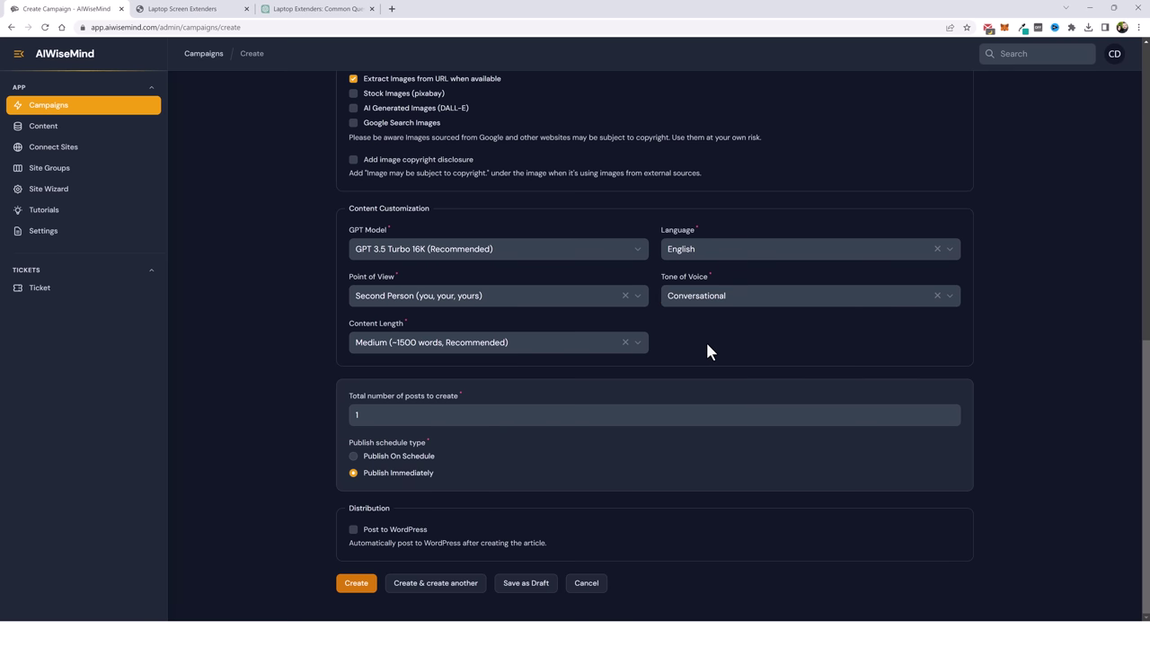
{"action": "left_click", "coordinate": [802, 251]}
{"action": "left_click_drag", "start_coordinate": [954, 309], "coordinate": [949, 387]}
{"action": "left_click", "coordinate": [819, 219]}
{"action": "left_click", "coordinate": [578, 306]}
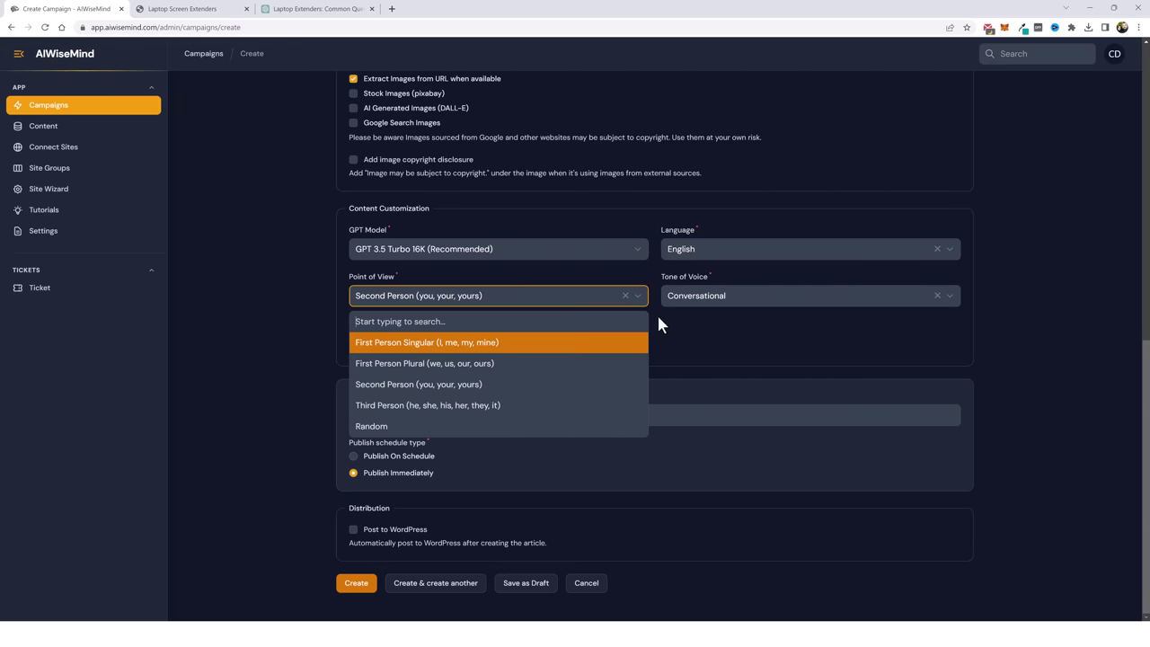
{"action": "left_click", "coordinate": [657, 313]}
{"action": "left_click", "coordinate": [500, 347]}
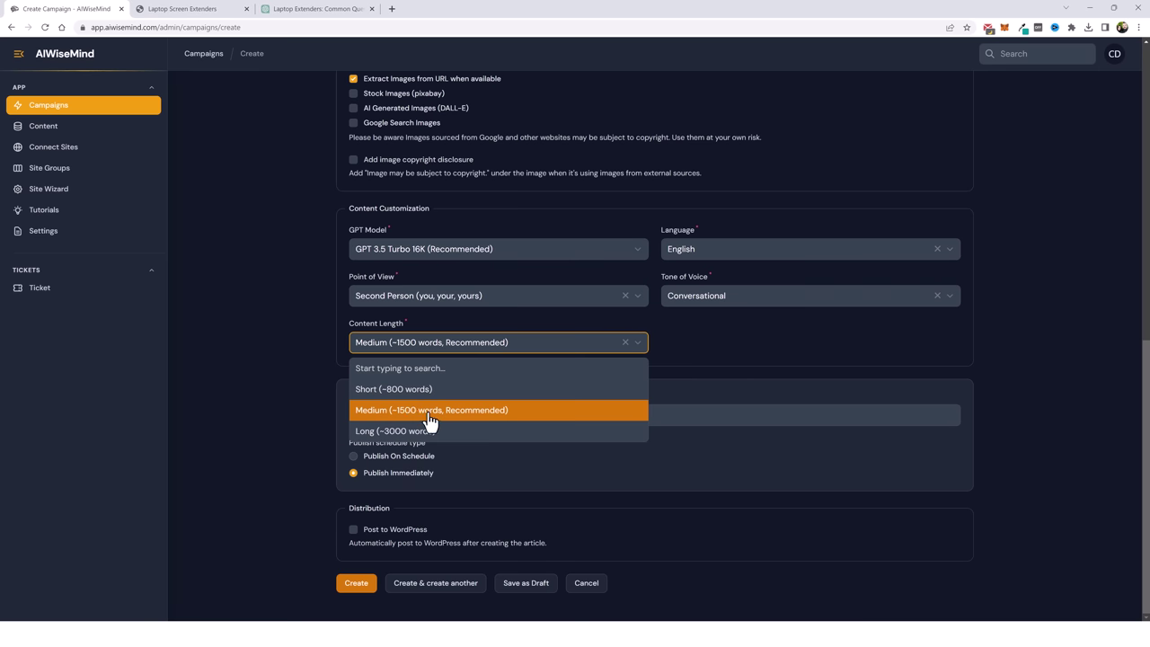
{"action": "left_click", "coordinate": [696, 345]}
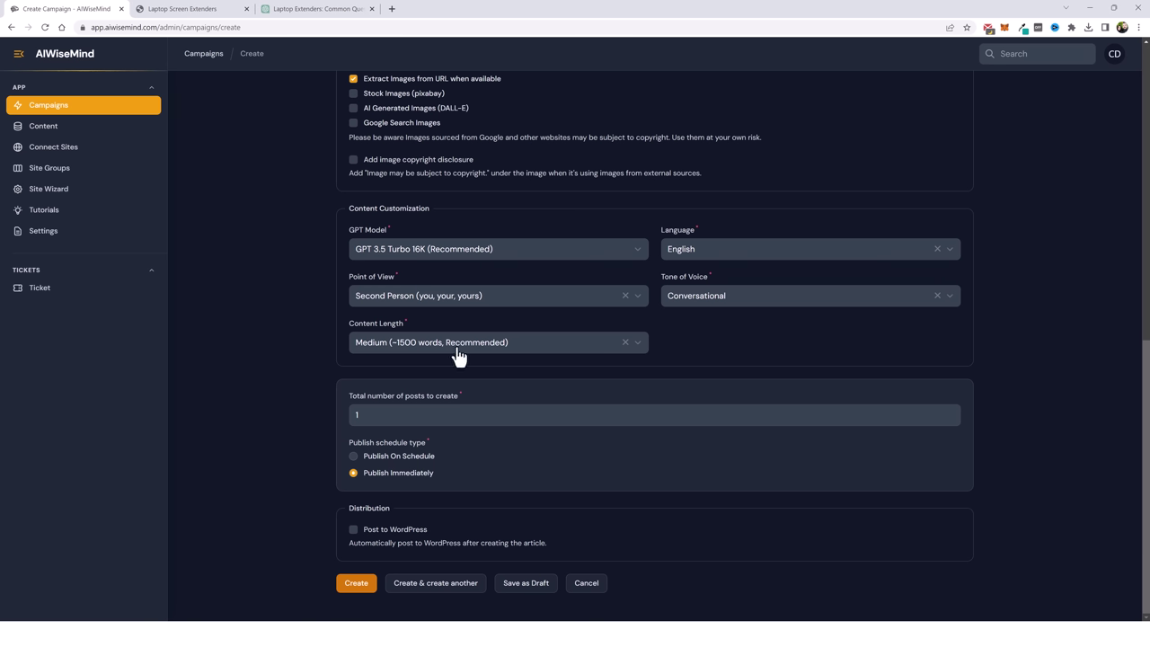
Check the keyword count and set the total number of posts to create to 20.
{"action": "left_click", "coordinate": [362, 411]}
{"action": "scroll", "coordinate": [301, 398], "scroll_direction": "up", "scroll_amount": 12}
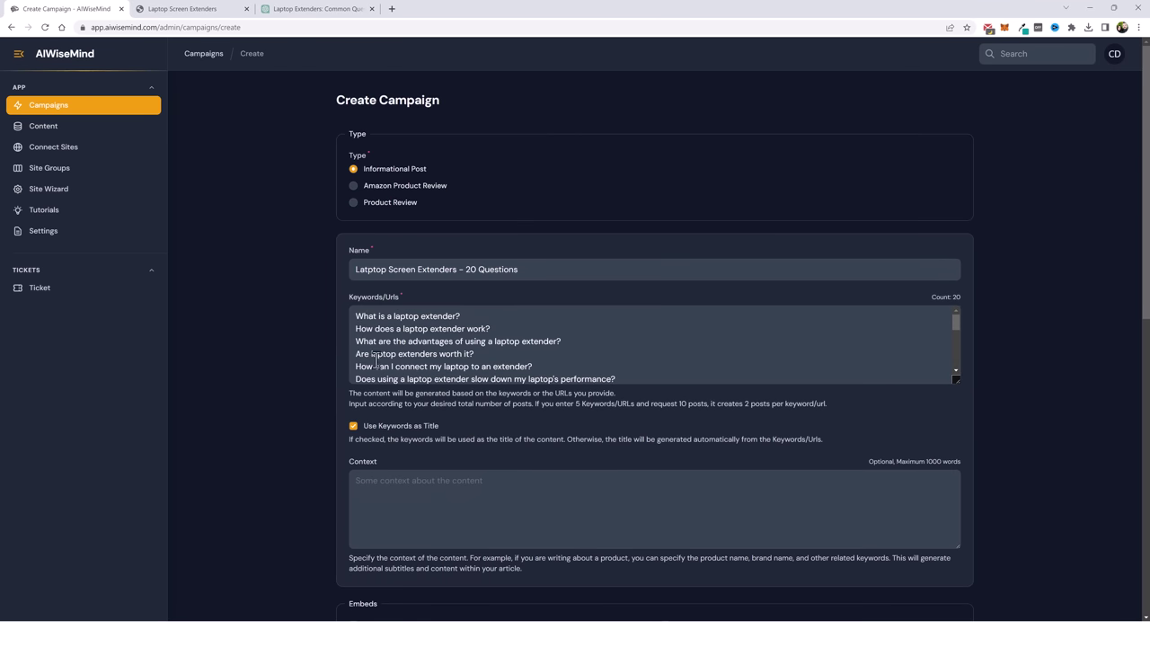
{"action": "scroll", "coordinate": [284, 452], "scroll_direction": "down", "scroll_amount": 1}
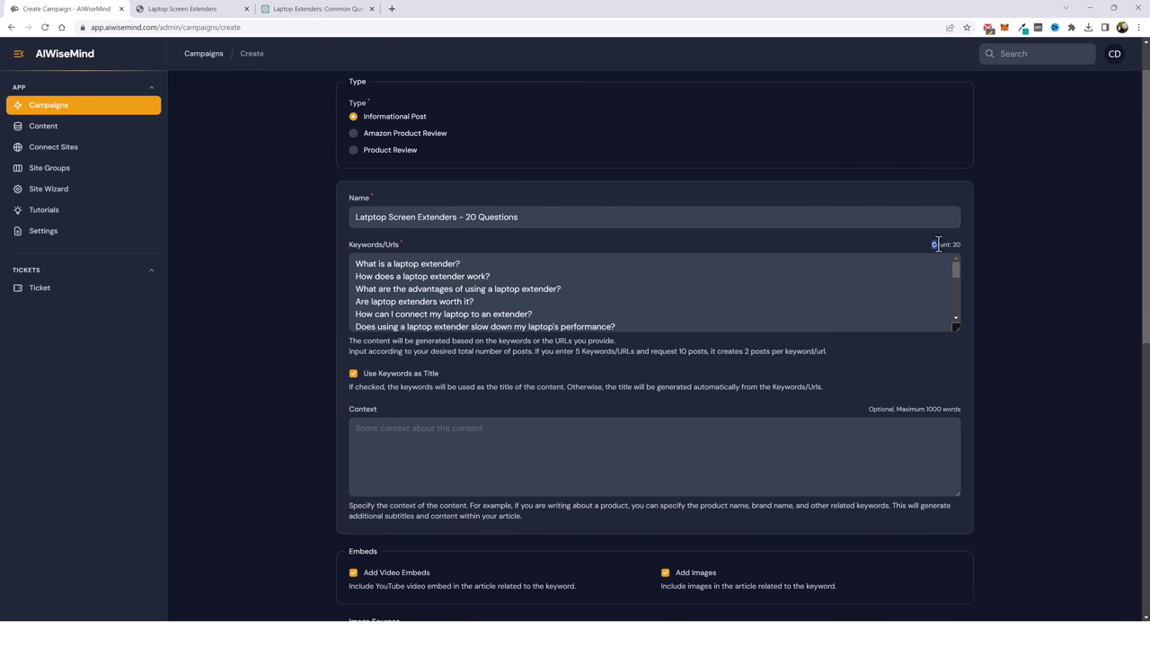
{"action": "left_click_drag", "start_coordinate": [928, 244], "coordinate": [961, 244]}
{"action": "scroll", "coordinate": [979, 399], "scroll_direction": "down", "scroll_amount": 6}
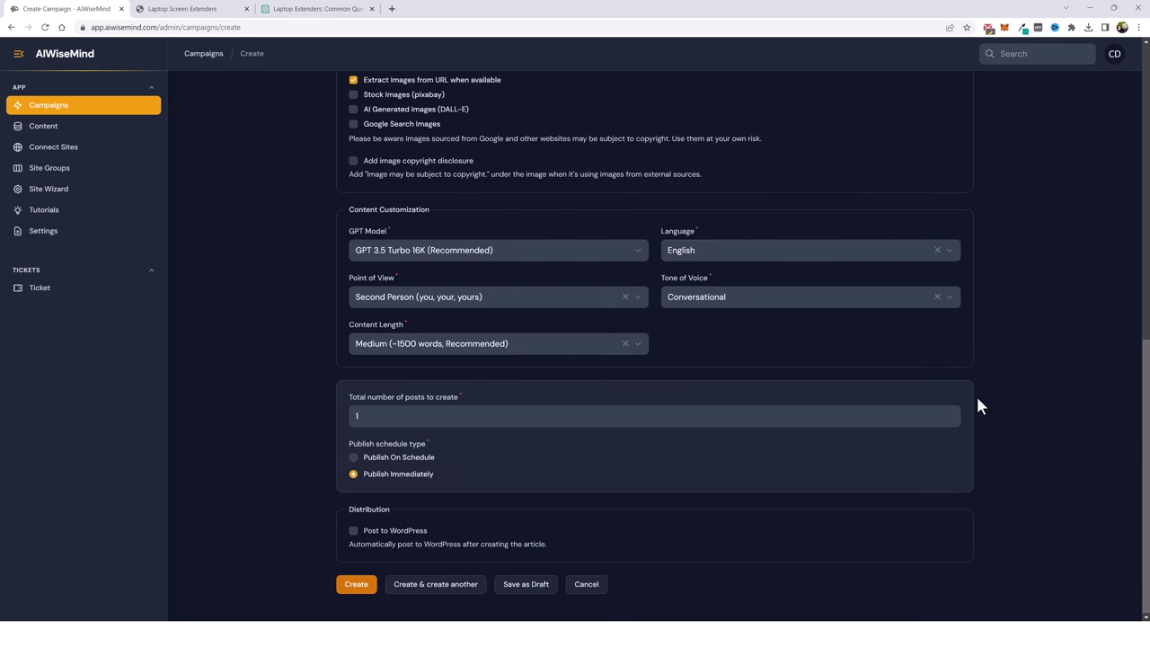
{"action": "left_click_drag", "start_coordinate": [393, 411], "coordinate": [340, 422]}
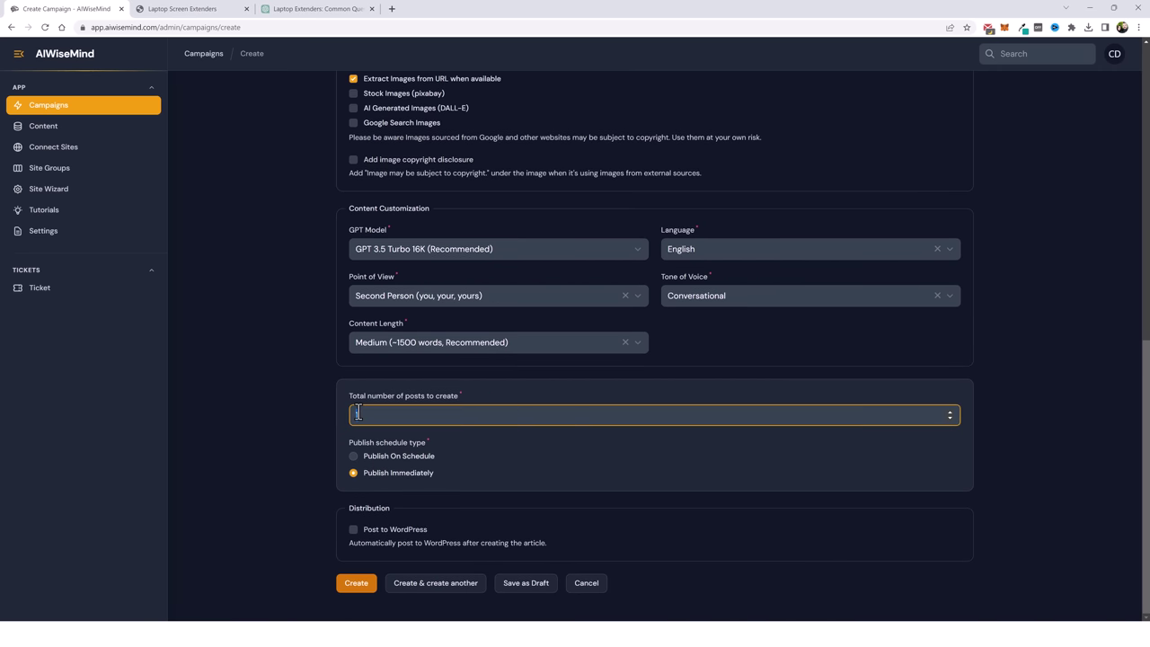
{"action": "type", "text": "20"}
{"action": "scroll", "coordinate": [326, 403], "scroll_direction": "up", "scroll_amount": 6}
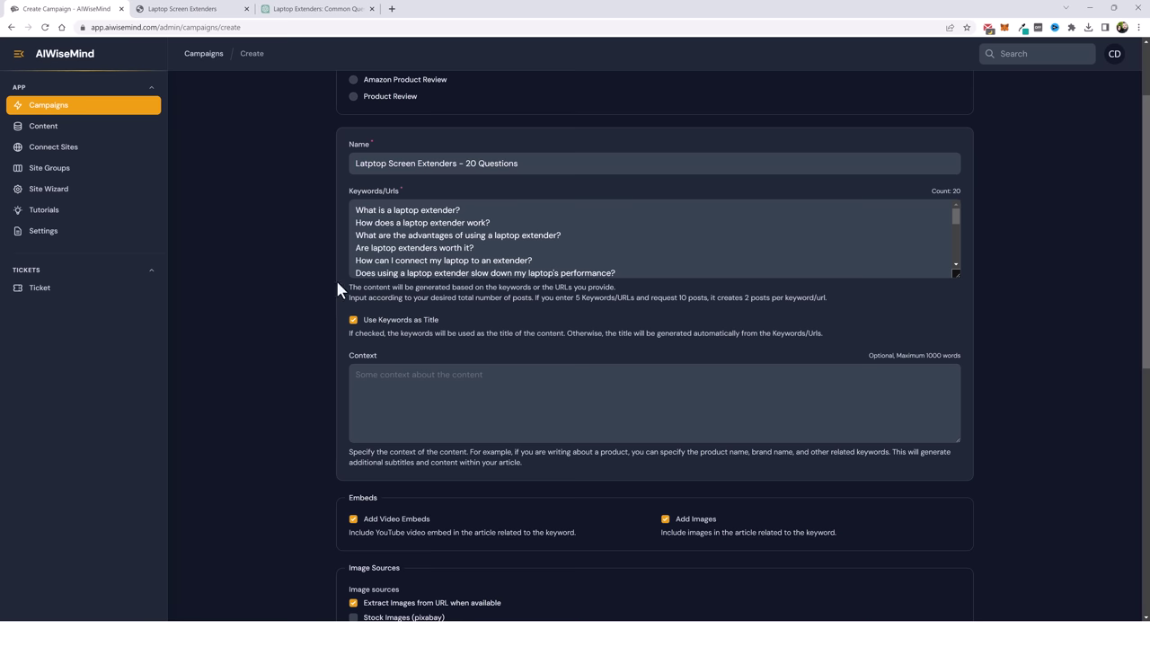
{"action": "scroll", "coordinate": [306, 472], "scroll_direction": "down", "scroll_amount": 6}
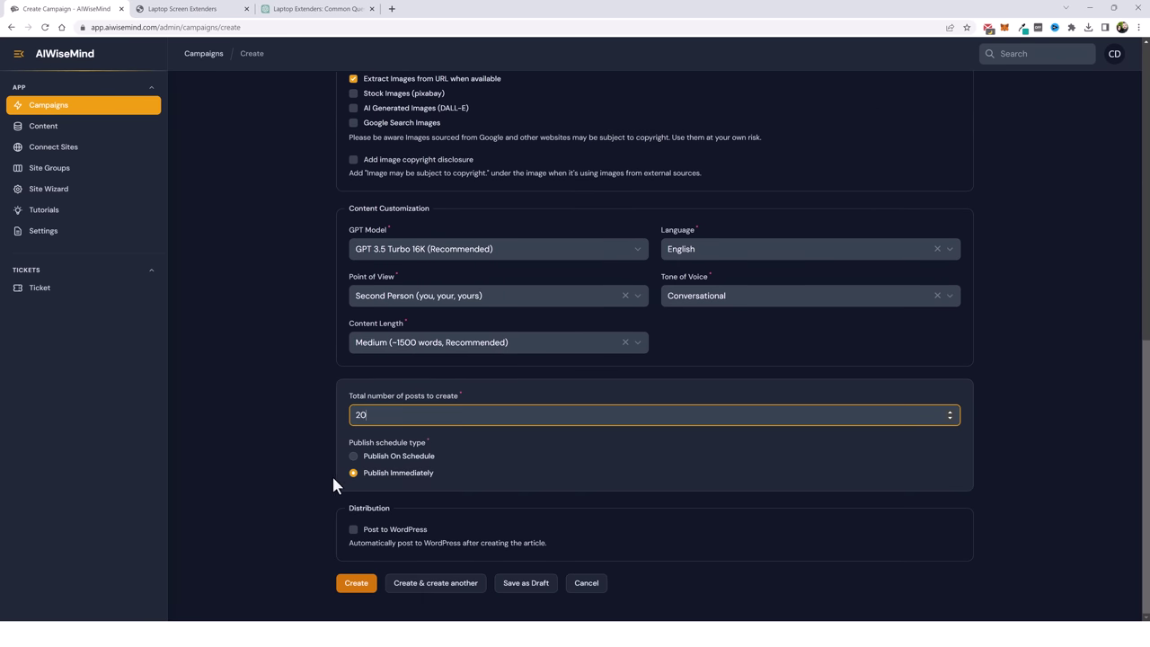
Try the Publish On Schedule option, review its posting intervals, and return the schedule type to Publish Immediately.
{"action": "left_click", "coordinate": [353, 456]}
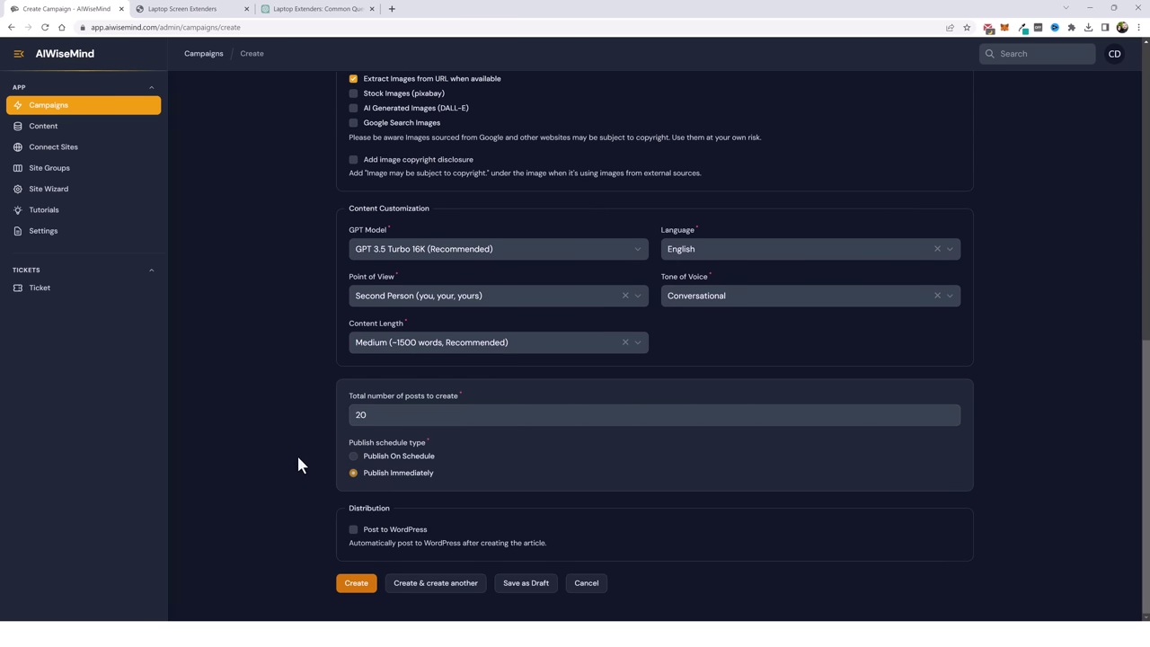
{"action": "scroll", "coordinate": [279, 494], "scroll_direction": "down", "scroll_amount": 2}
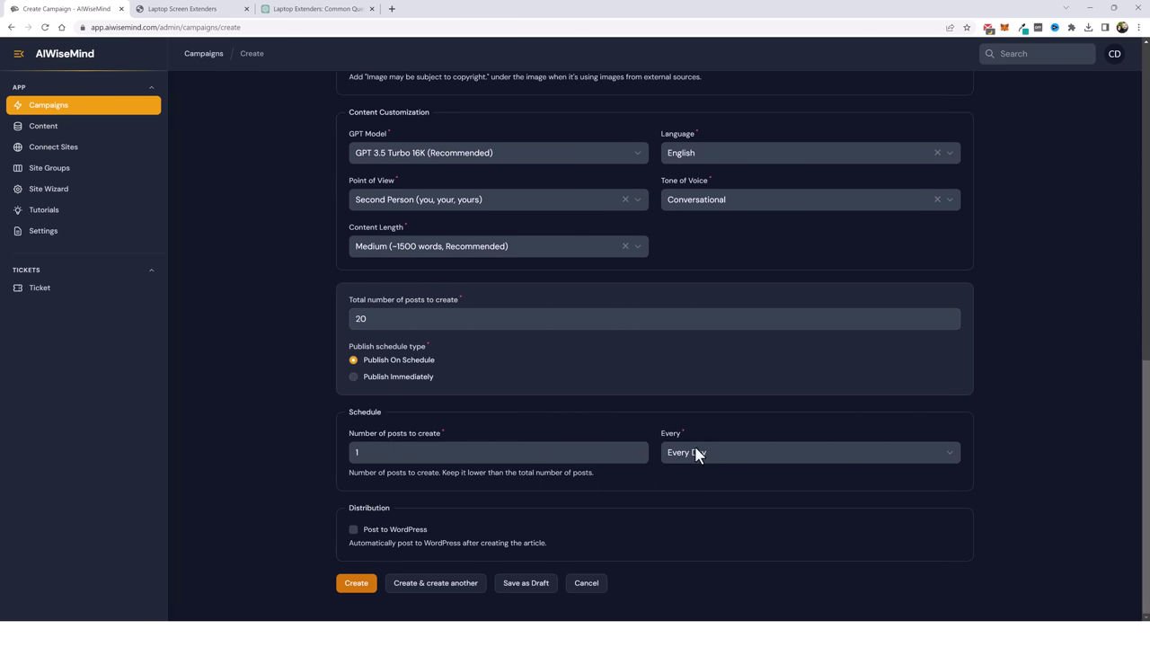
{"action": "left_click", "coordinate": [902, 450]}
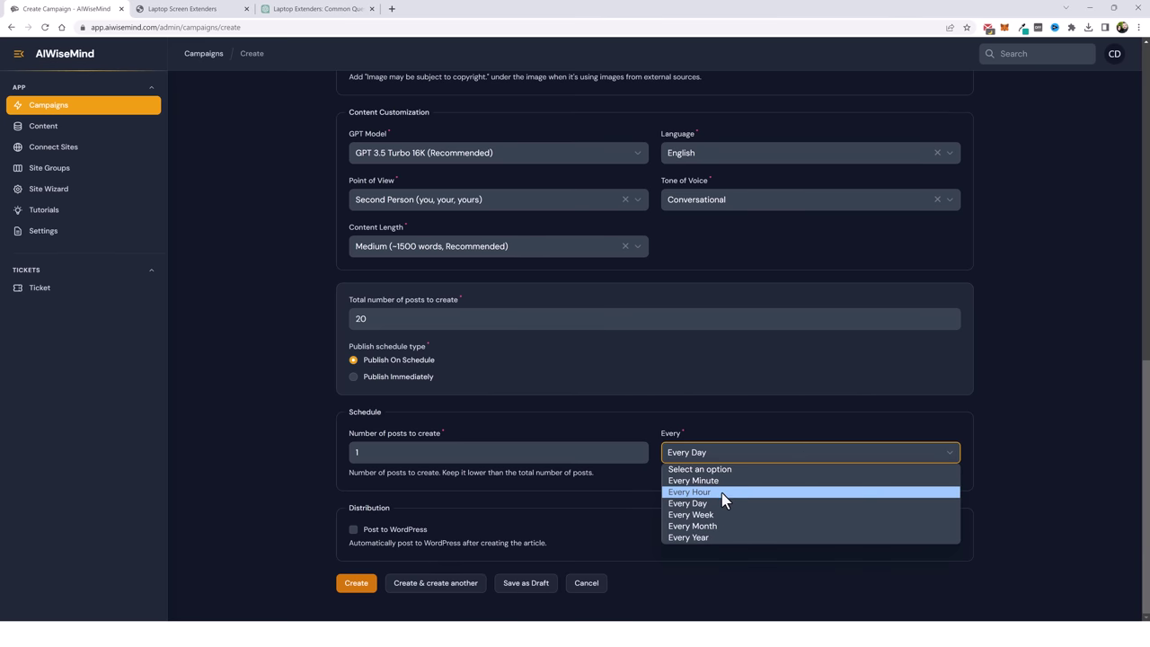
{"action": "left_click", "coordinate": [647, 432]}
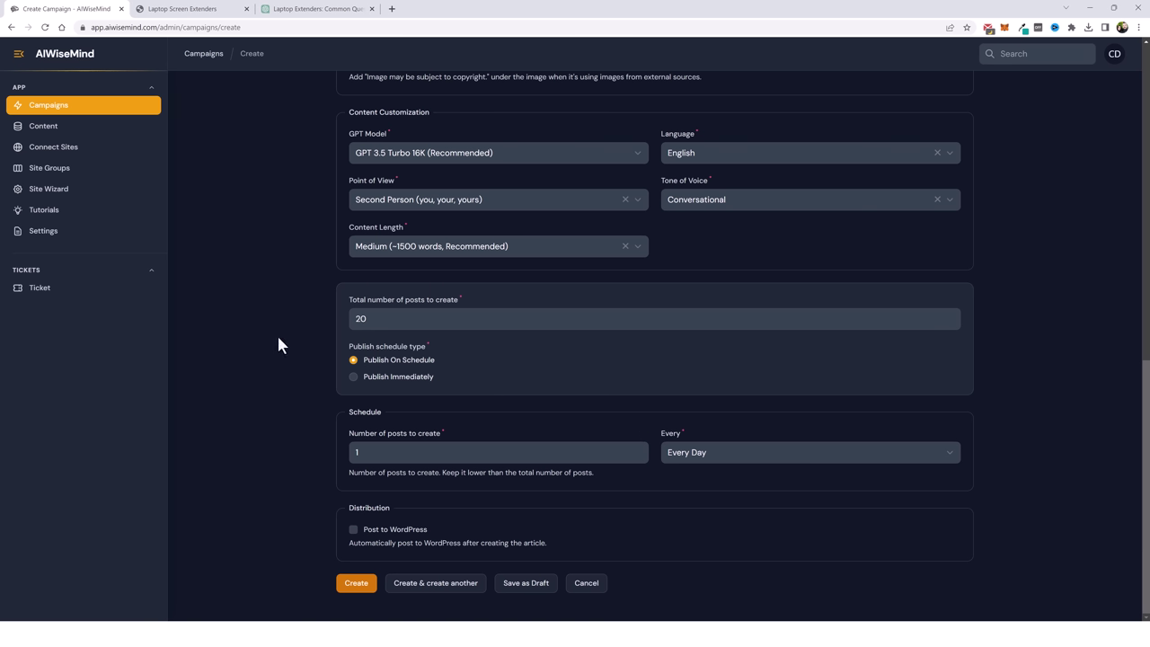
{"action": "left_click", "coordinate": [354, 377]}
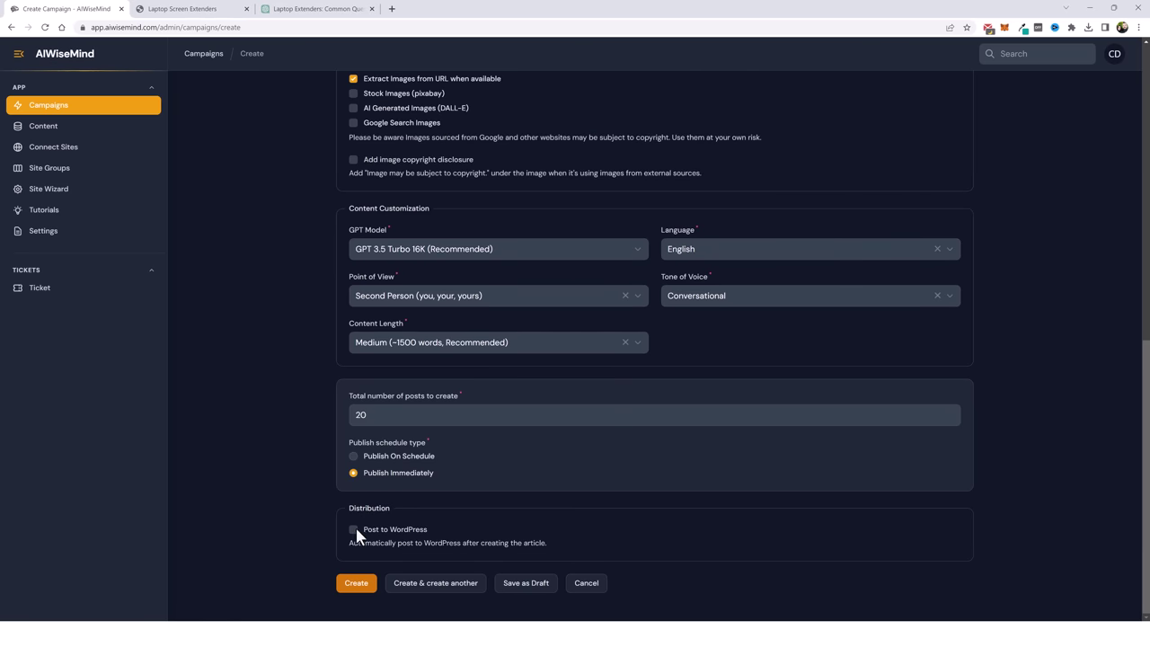
Enable posting to WordPress on the Laptop Screen Extenders site with the post status Publish.
{"action": "left_click", "coordinate": [354, 529]}
{"action": "scroll", "coordinate": [384, 419], "scroll_direction": "down", "scroll_amount": 3}
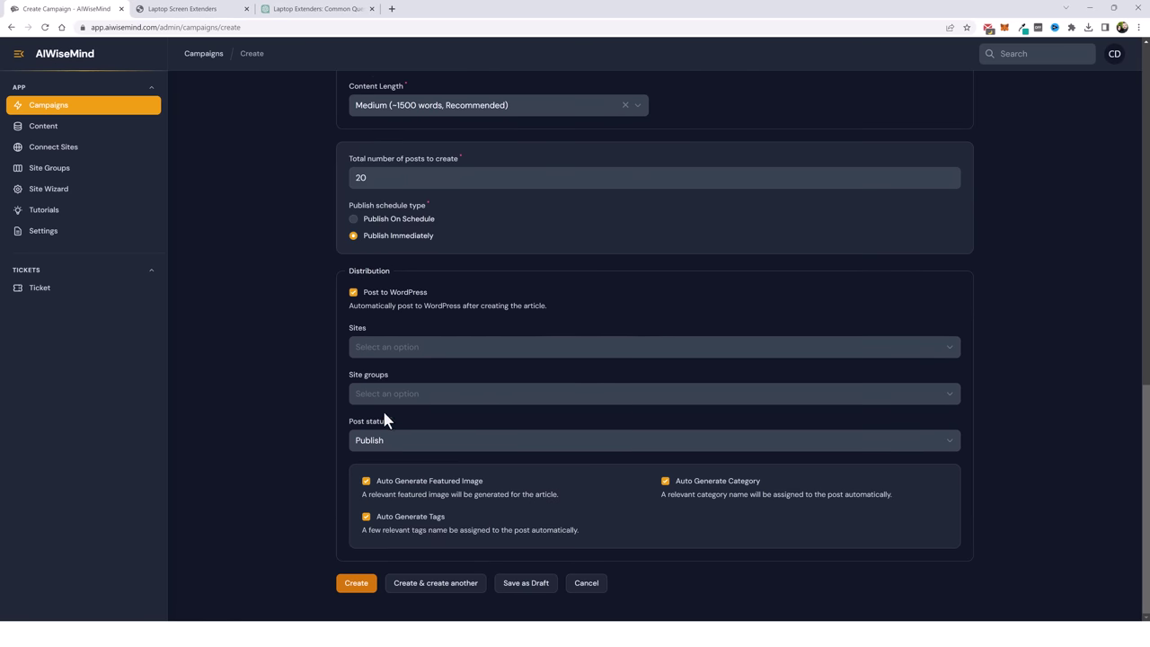
{"action": "left_click", "coordinate": [401, 348]}
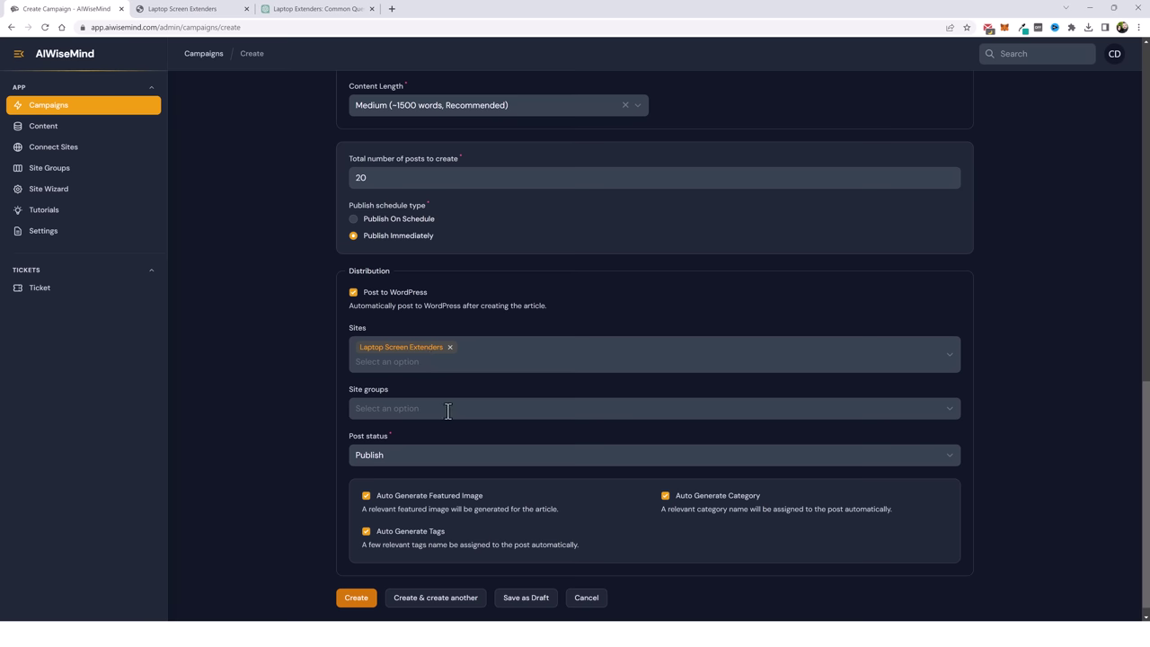
{"action": "scroll", "coordinate": [431, 437], "scroll_direction": "down", "scroll_amount": 1}
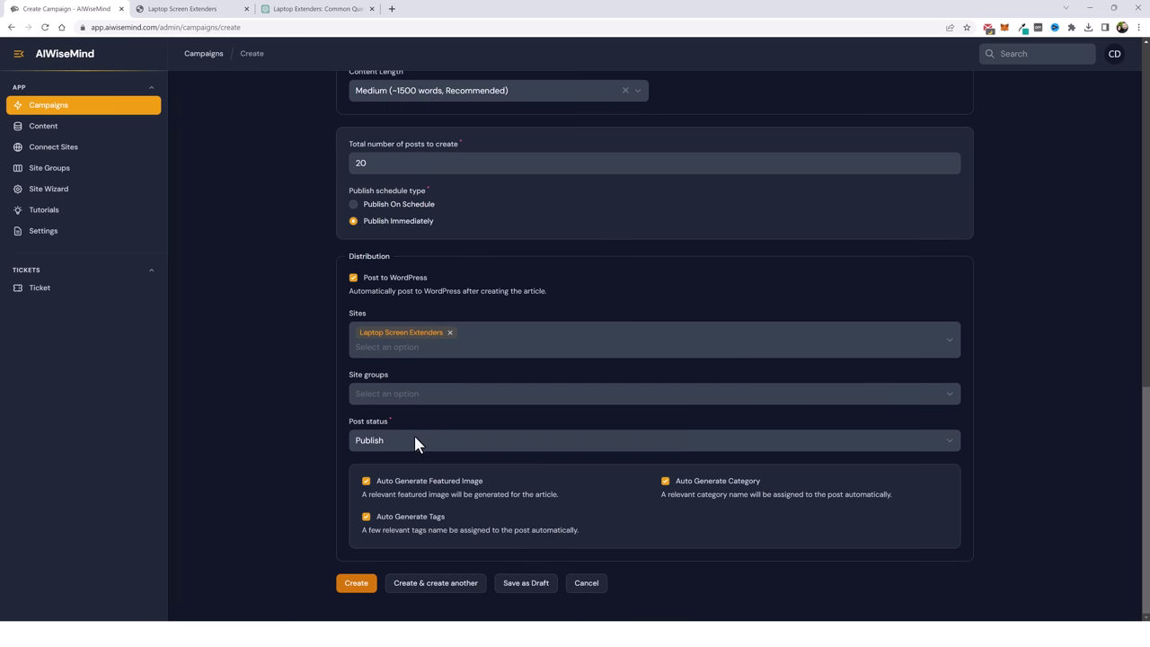
{"action": "left_click", "coordinate": [406, 442]}
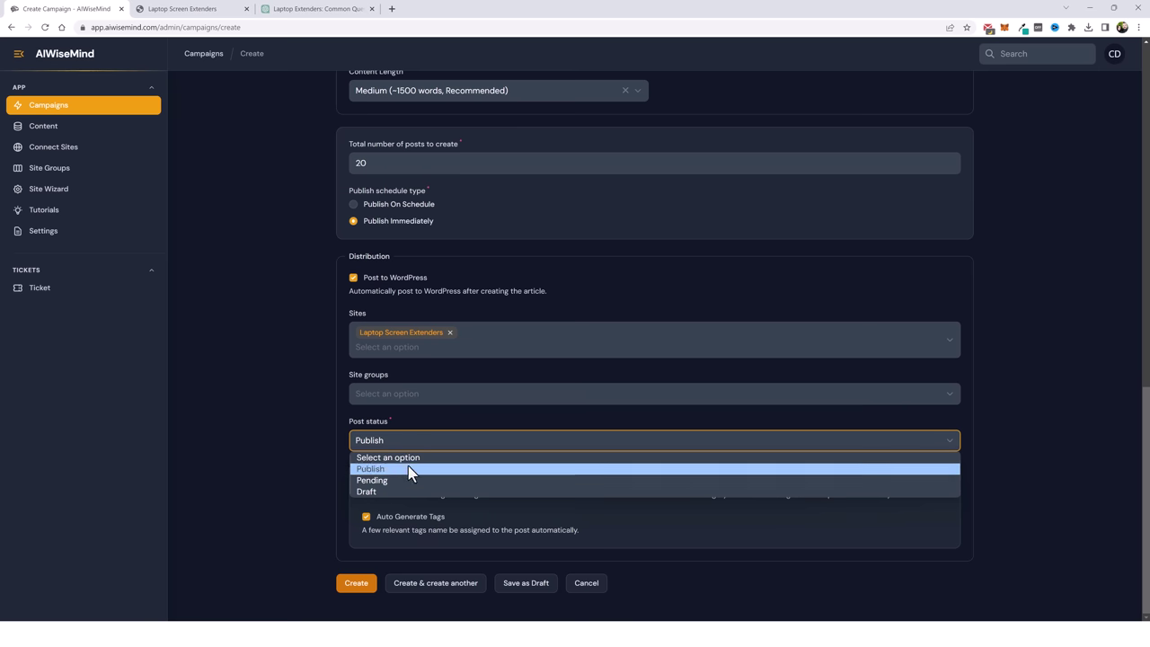
{"action": "left_click", "coordinate": [408, 465]}
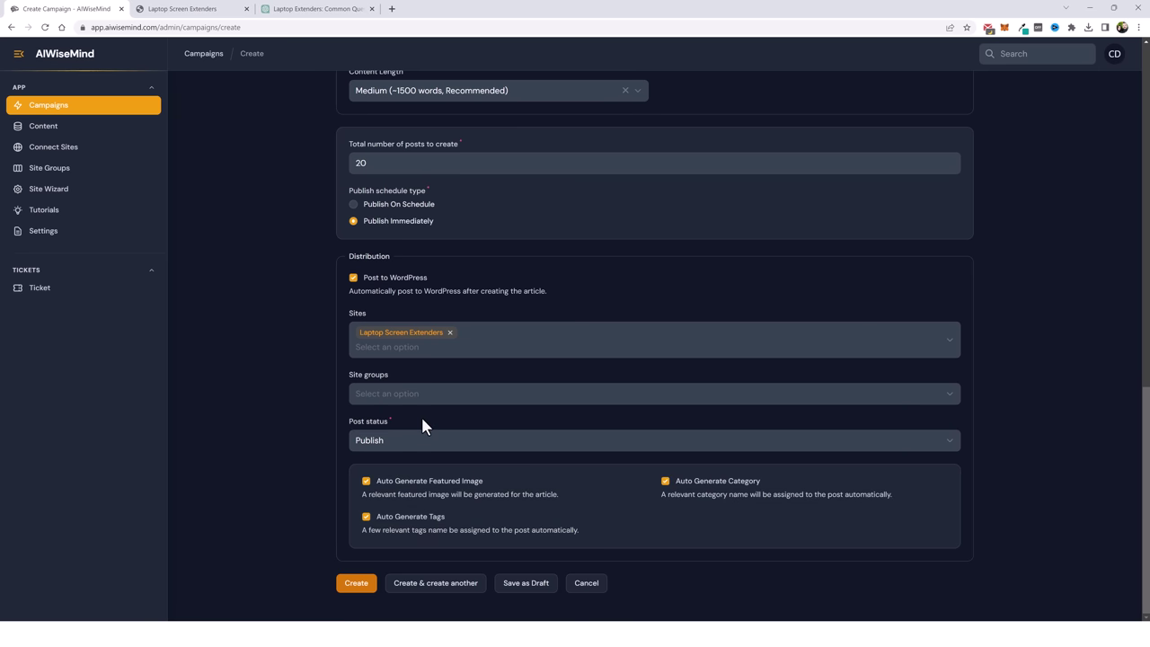
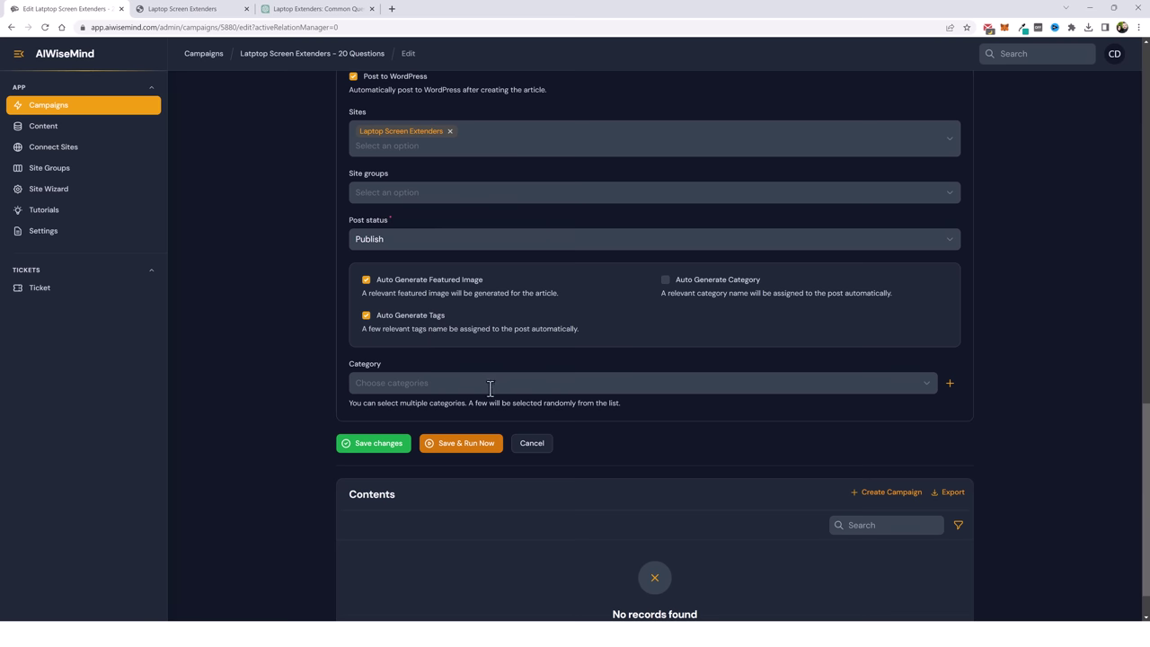
Review the site's existing categories and create a new category named "Popular Questions" for the campaign's posts.
{"action": "left_click", "coordinate": [489, 388]}
{"action": "scroll", "coordinate": [482, 456], "scroll_direction": "down", "scroll_amount": 2}
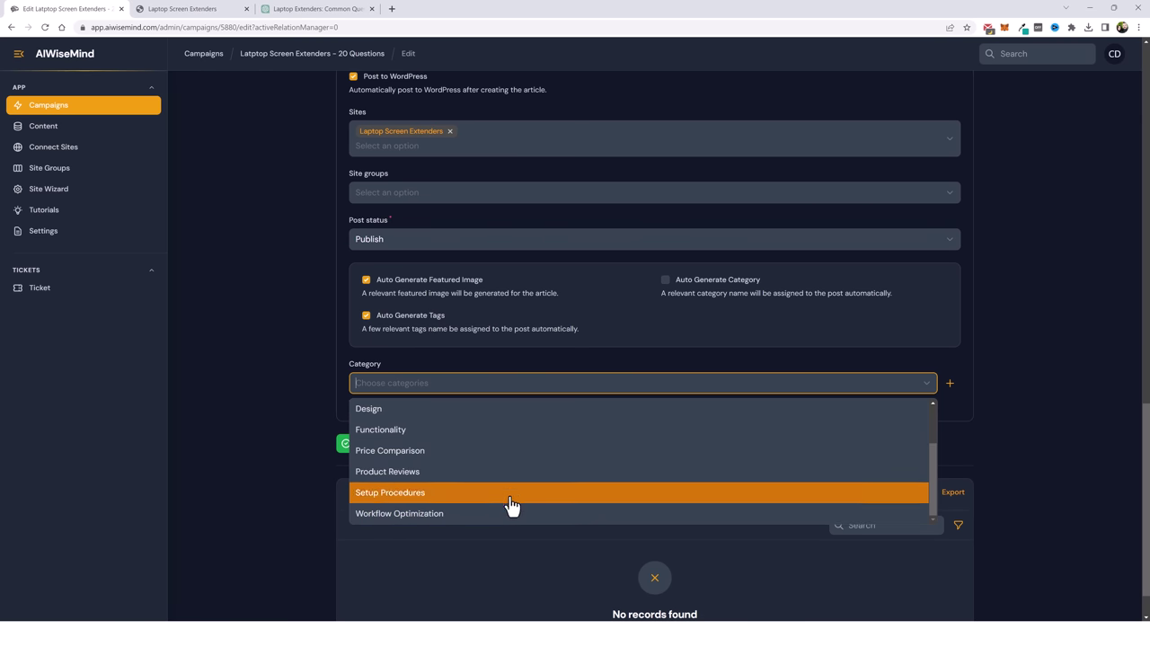
{"action": "scroll", "coordinate": [508, 482], "scroll_direction": "up", "scroll_amount": 2}
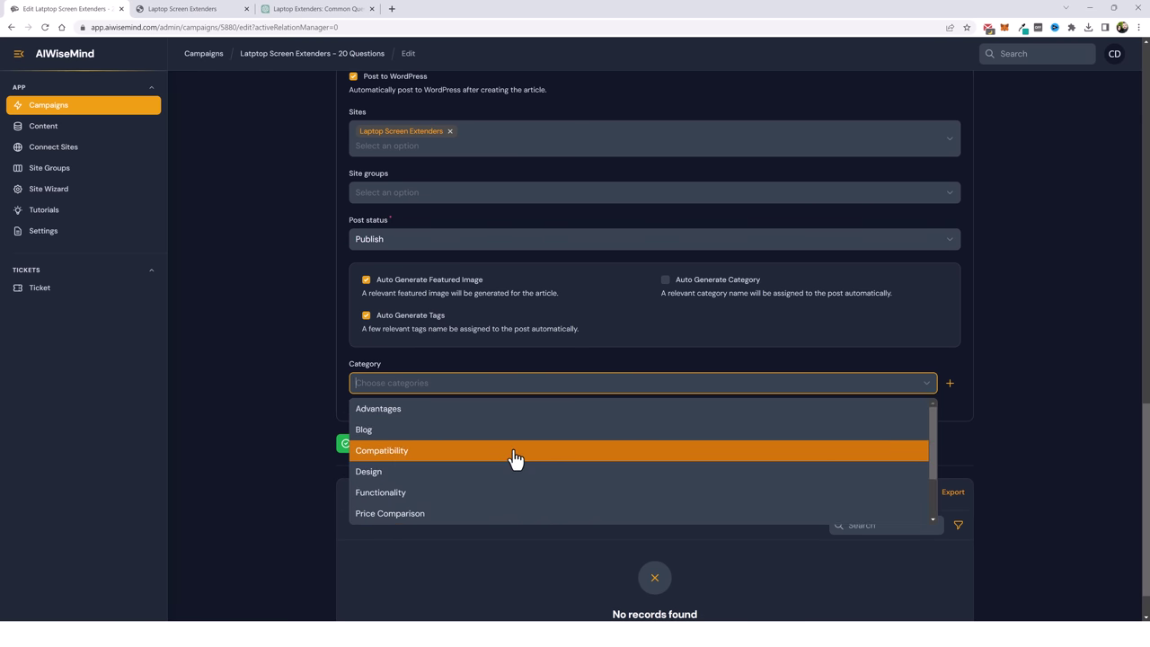
{"action": "scroll", "coordinate": [500, 458], "scroll_direction": "down", "scroll_amount": 1}
{"action": "scroll", "coordinate": [500, 464], "scroll_direction": "down", "scroll_amount": 1}
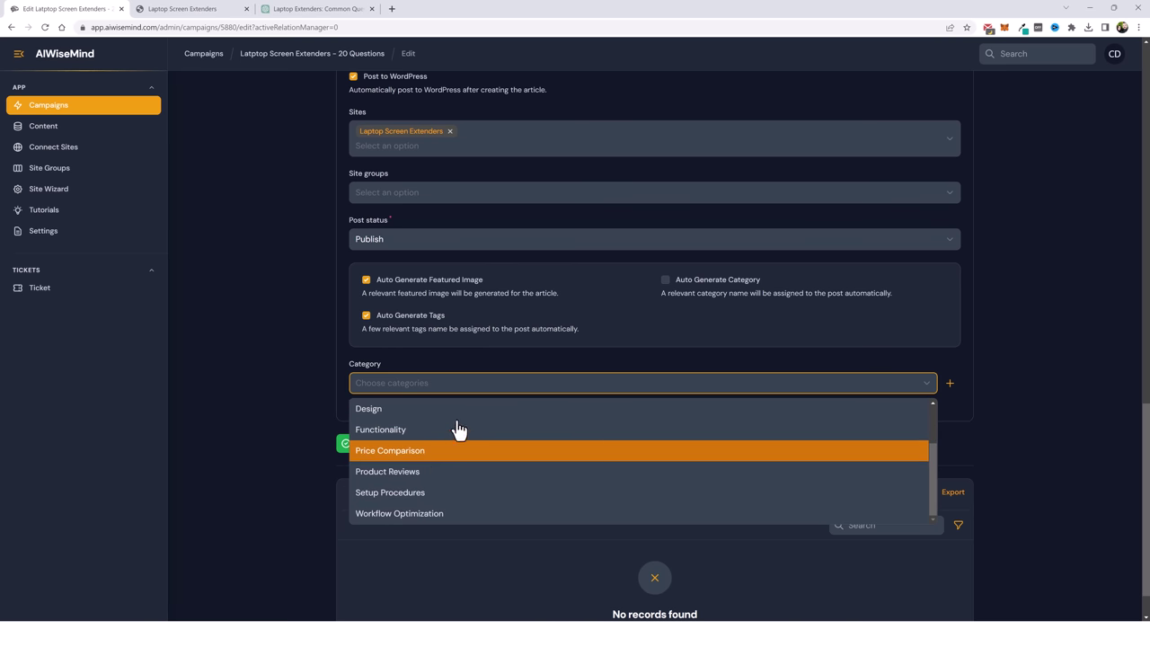
{"action": "left_click", "coordinate": [473, 372]}
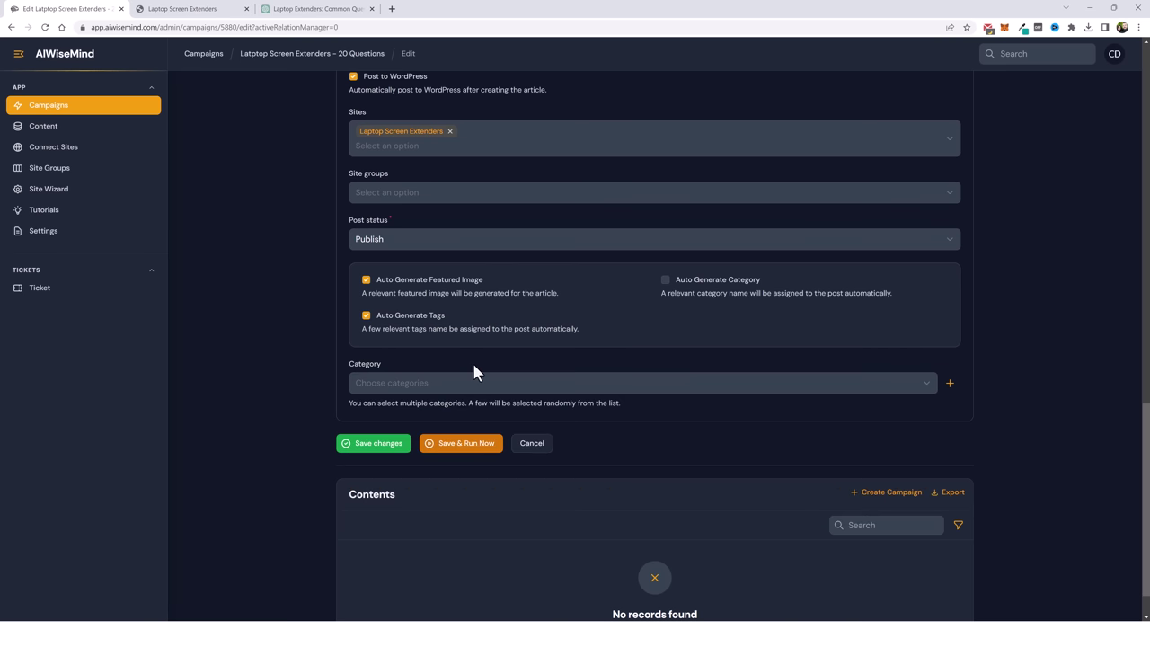
{"action": "left_click", "coordinate": [949, 384]}
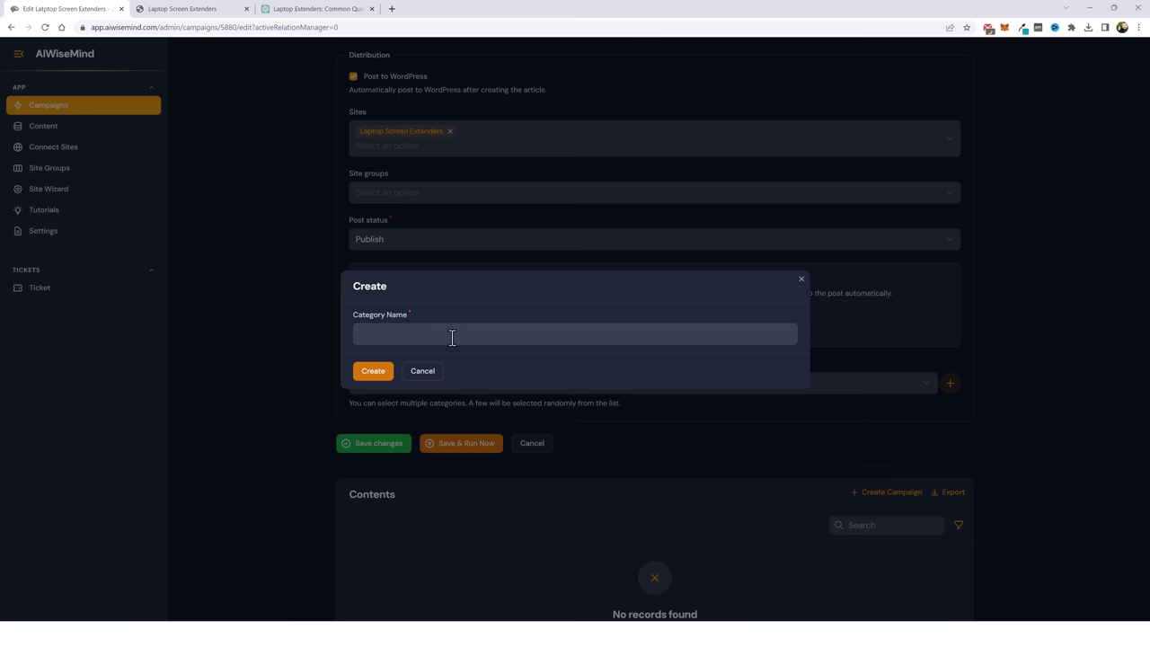
{"action": "left_click", "coordinate": [451, 336]}
{"action": "type", "text": "Popular Questions"}
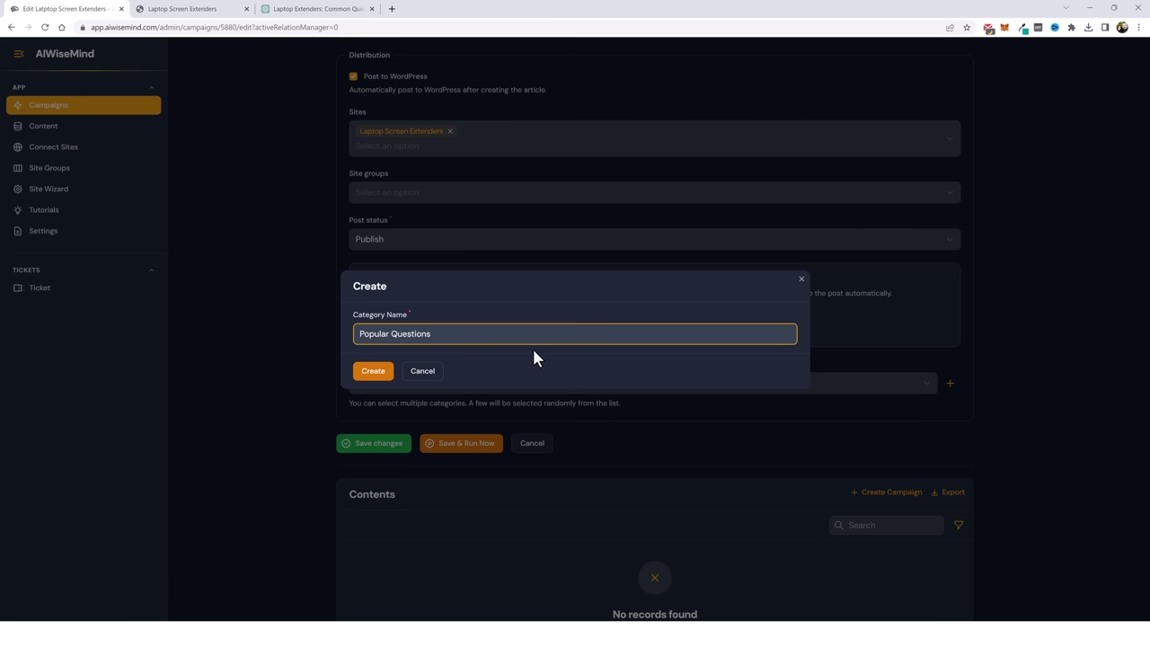
{"action": "left_click", "coordinate": [373, 371]}
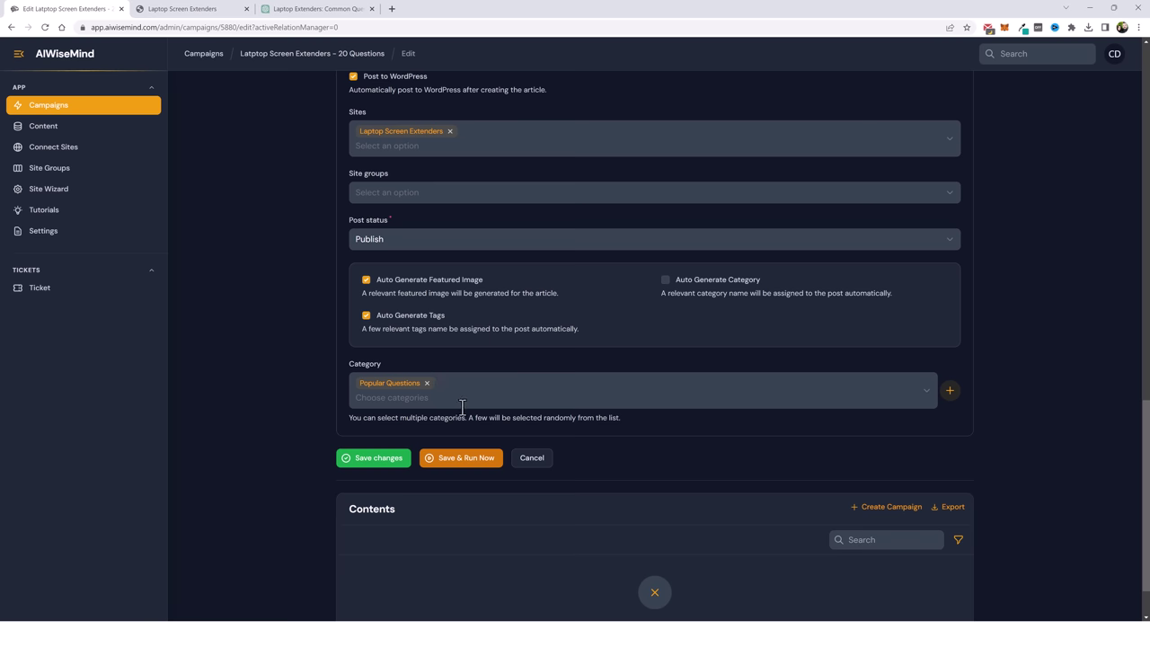
Save and run the campaign, and open the content list to check the progress of its posts.
{"action": "left_click", "coordinate": [456, 471]}
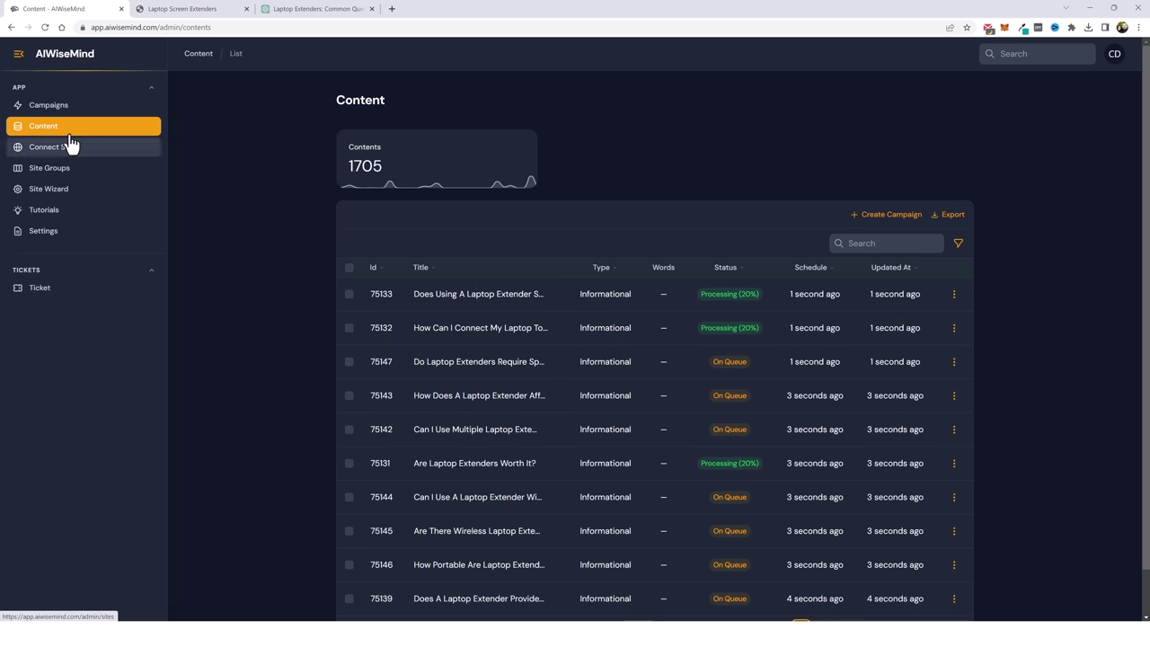
{"action": "left_click", "coordinate": [41, 131]}
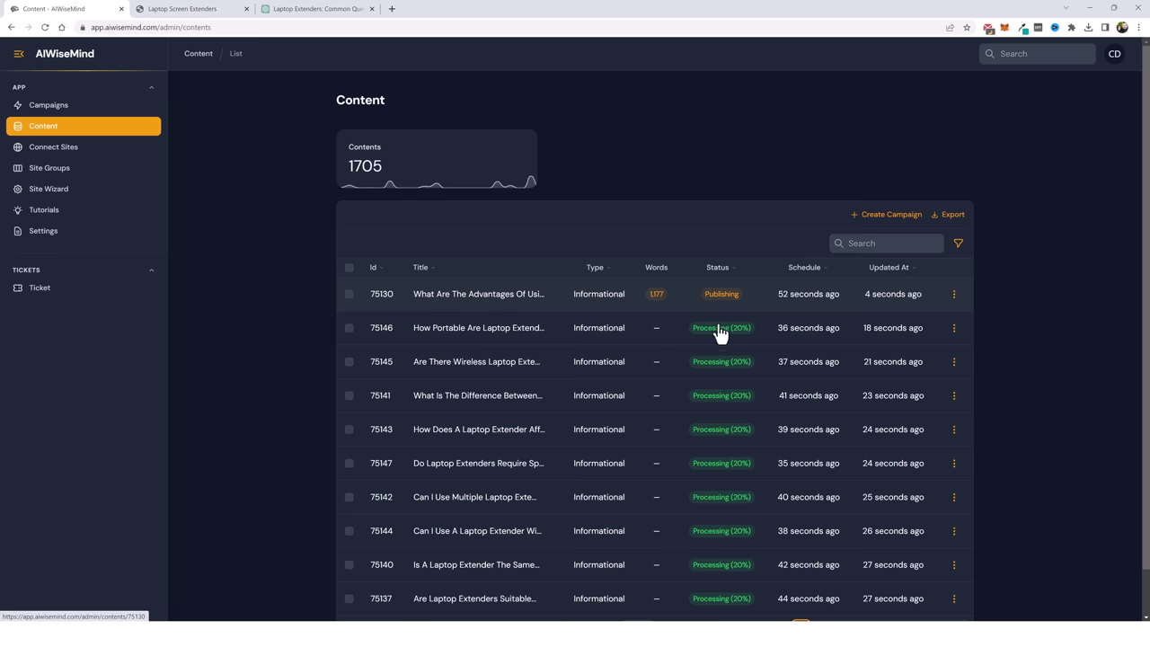
Check the rest of the content list, and open the site's About Us, Terms Of Use, Disclosure, Privacy Policy and Contact Us pages in separate tabs.
{"action": "scroll", "coordinate": [714, 319], "scroll_direction": "down", "scroll_amount": 1}
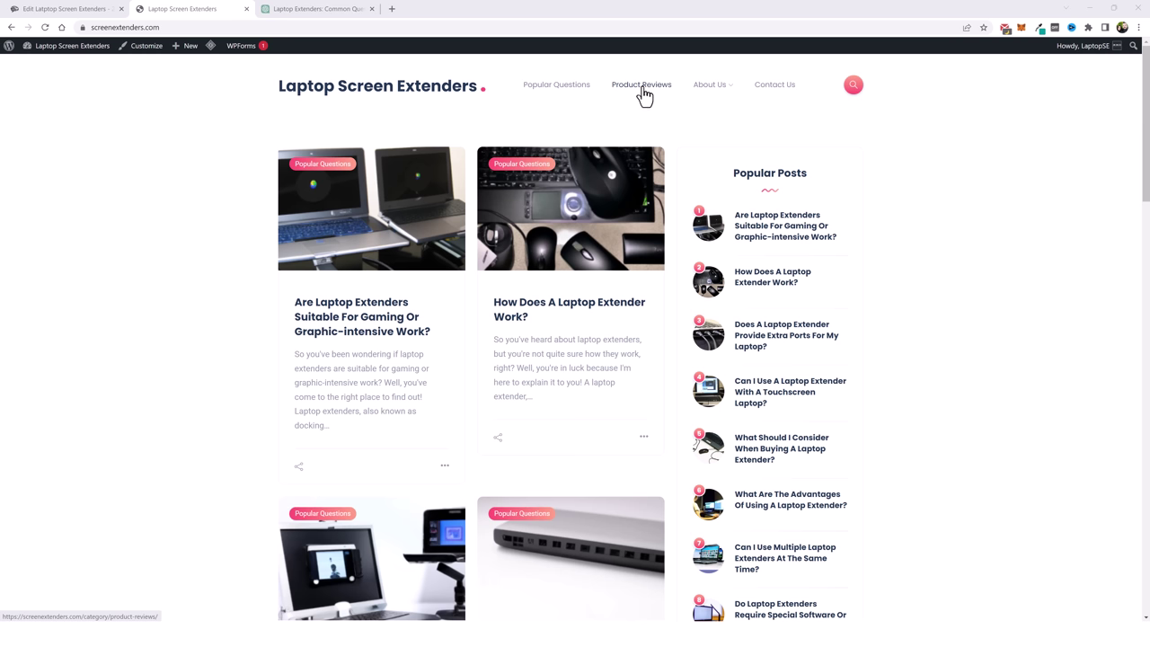
{"action": "mouse_move", "coordinate": [720, 95]}
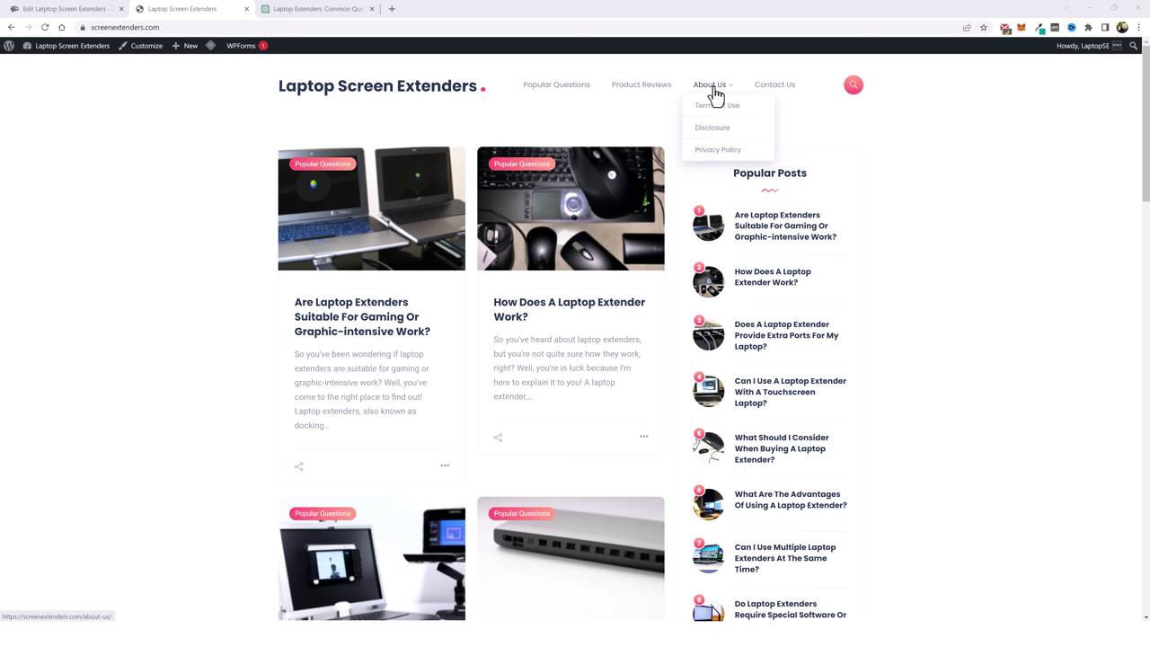
{"action": "middle_click", "coordinate": [716, 95]}
{"action": "middle_click", "coordinate": [716, 108]}
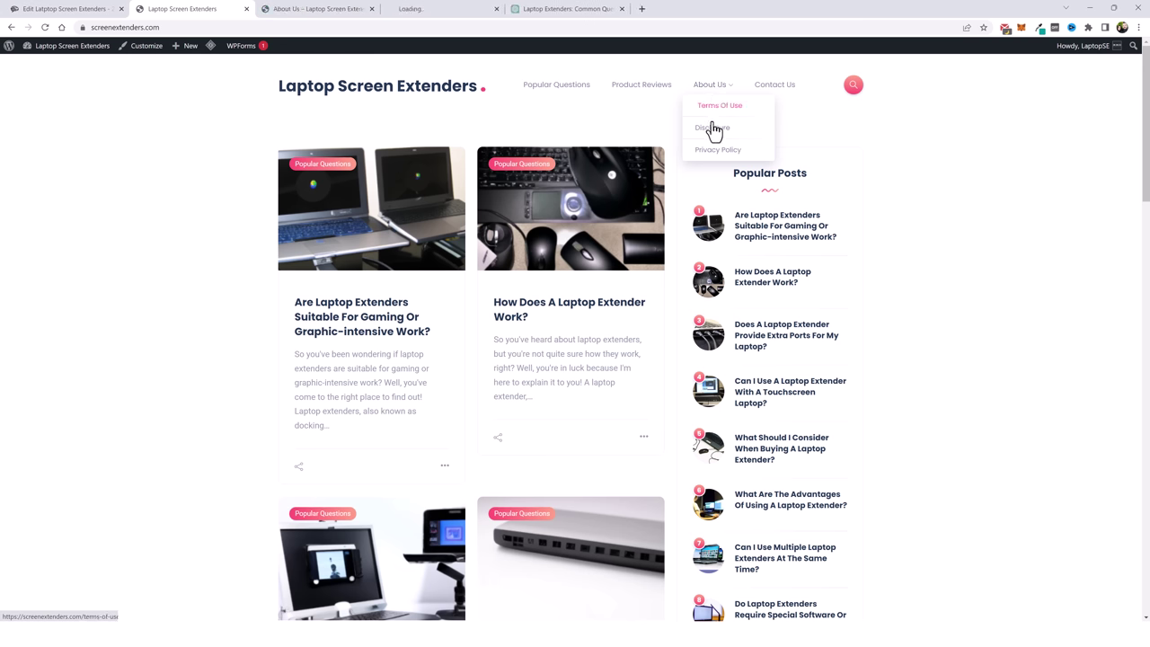
{"action": "middle_click", "coordinate": [714, 128]}
{"action": "middle_click", "coordinate": [724, 150]}
{"action": "middle_click", "coordinate": [769, 87]}
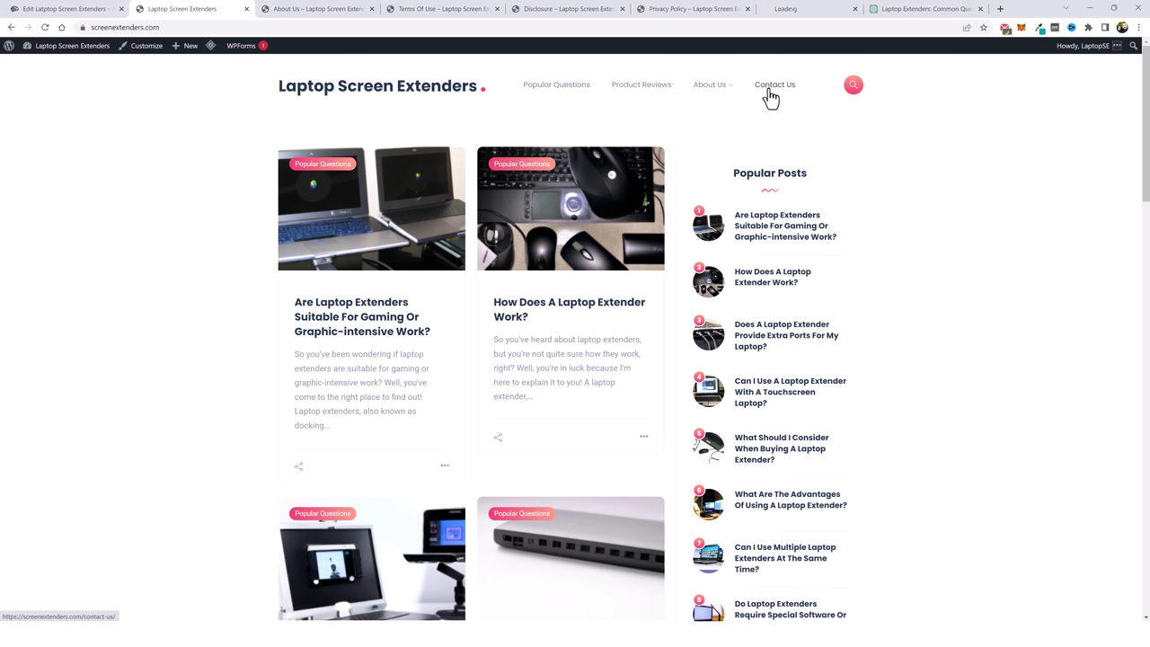
Review the text of the About Us page and the Terms Of Use page through to their last sections.
{"action": "key", "text": "ctrl+Tab"}
{"action": "scroll", "coordinate": [431, 402], "scroll_direction": "down", "scroll_amount": 5}
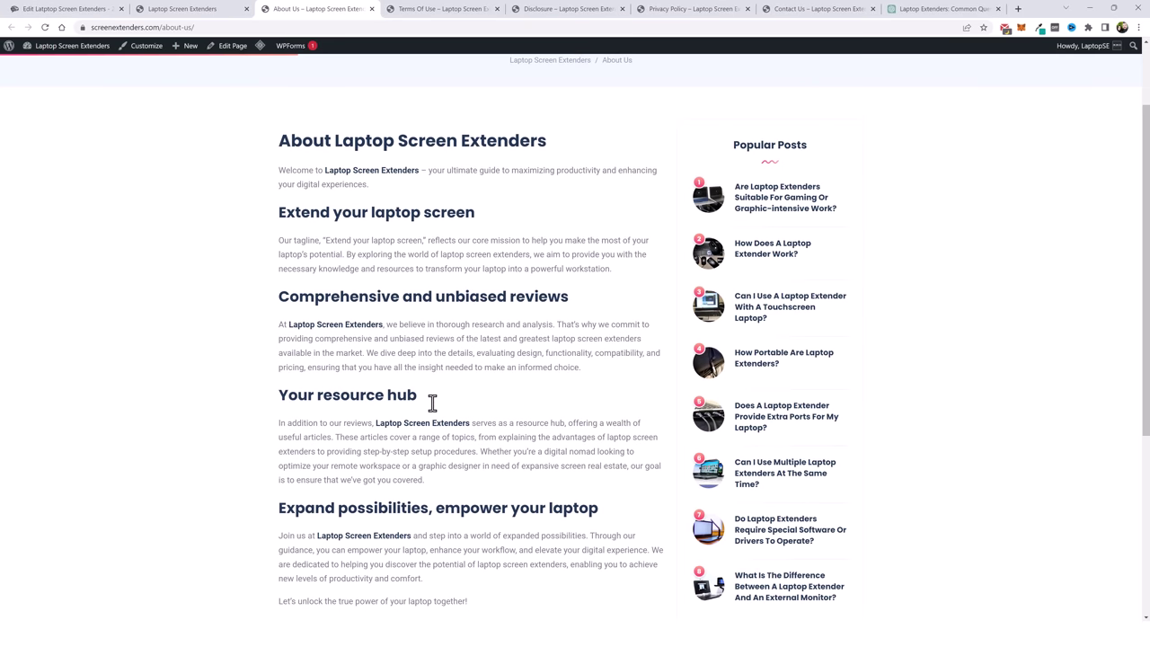
{"action": "scroll", "coordinate": [389, 180], "scroll_direction": "up", "scroll_amount": 1}
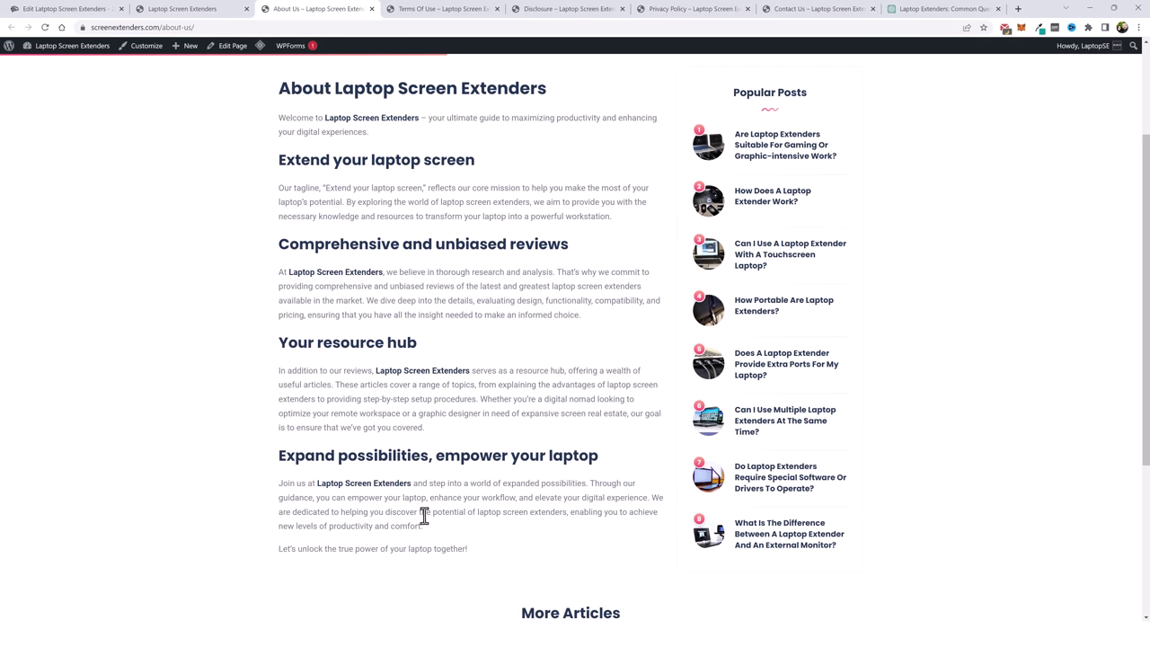
{"action": "key", "text": "ctrl+Tab"}
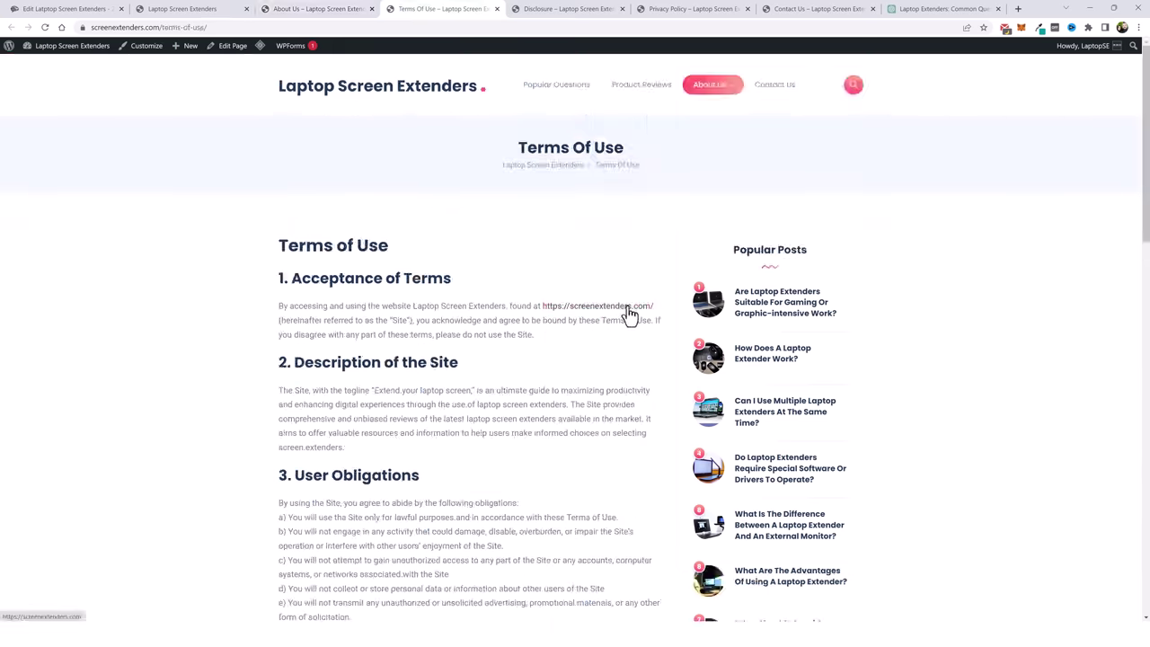
{"action": "scroll", "coordinate": [485, 392], "scroll_direction": "down", "scroll_amount": 8}
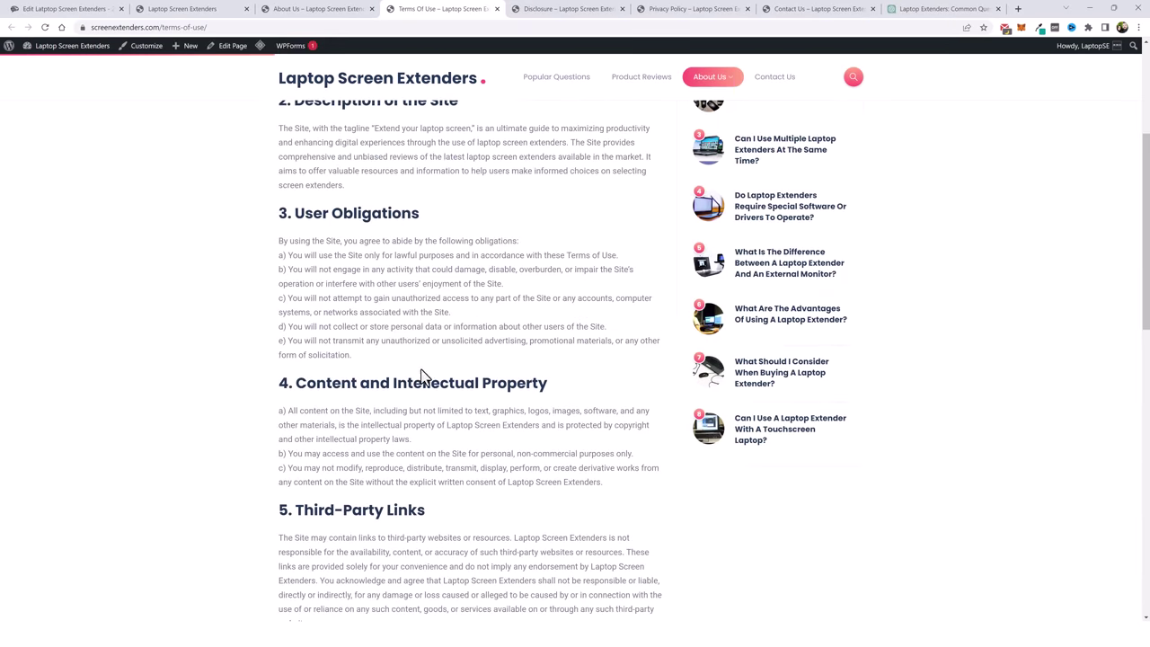
{"action": "scroll", "coordinate": [490, 356], "scroll_direction": "down", "scroll_amount": 5}
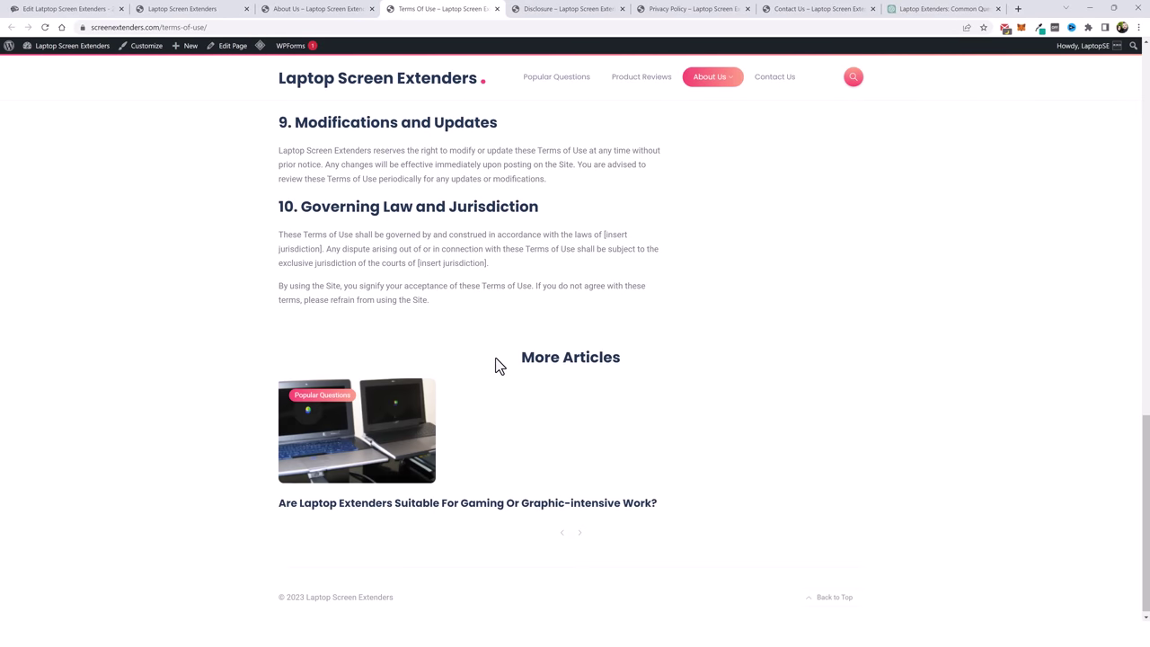
Review the contents of the Disclosure, Privacy Policy and Contact Us pages.
{"action": "left_click", "coordinate": [567, 11]}
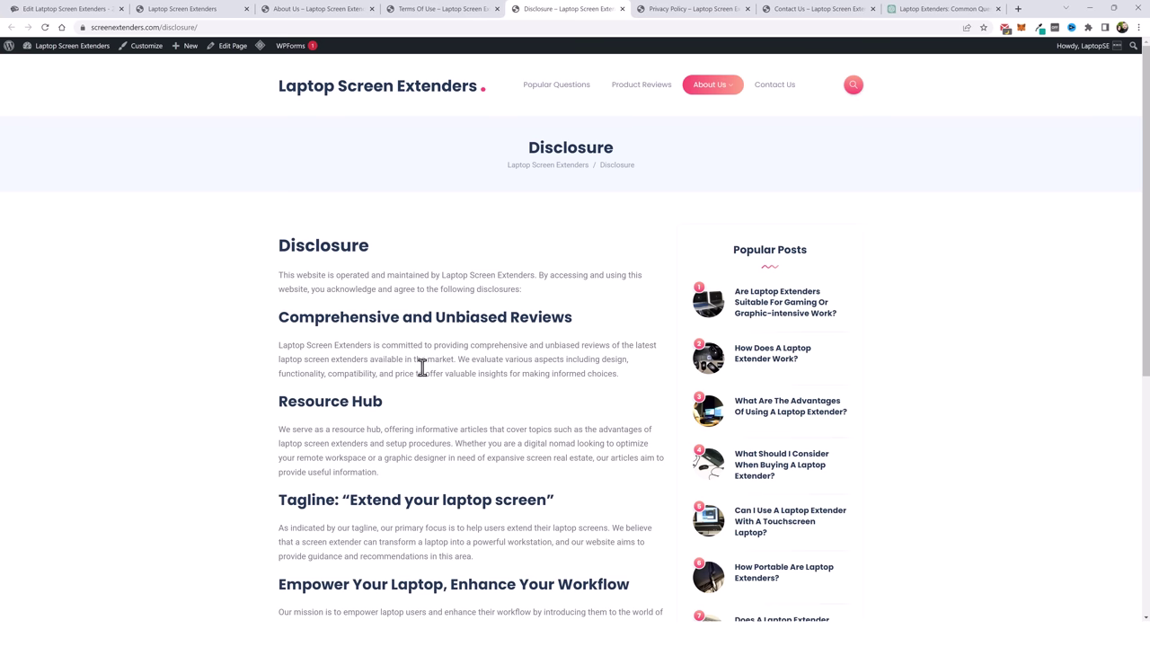
{"action": "scroll", "coordinate": [421, 368], "scroll_direction": "down", "scroll_amount": 3}
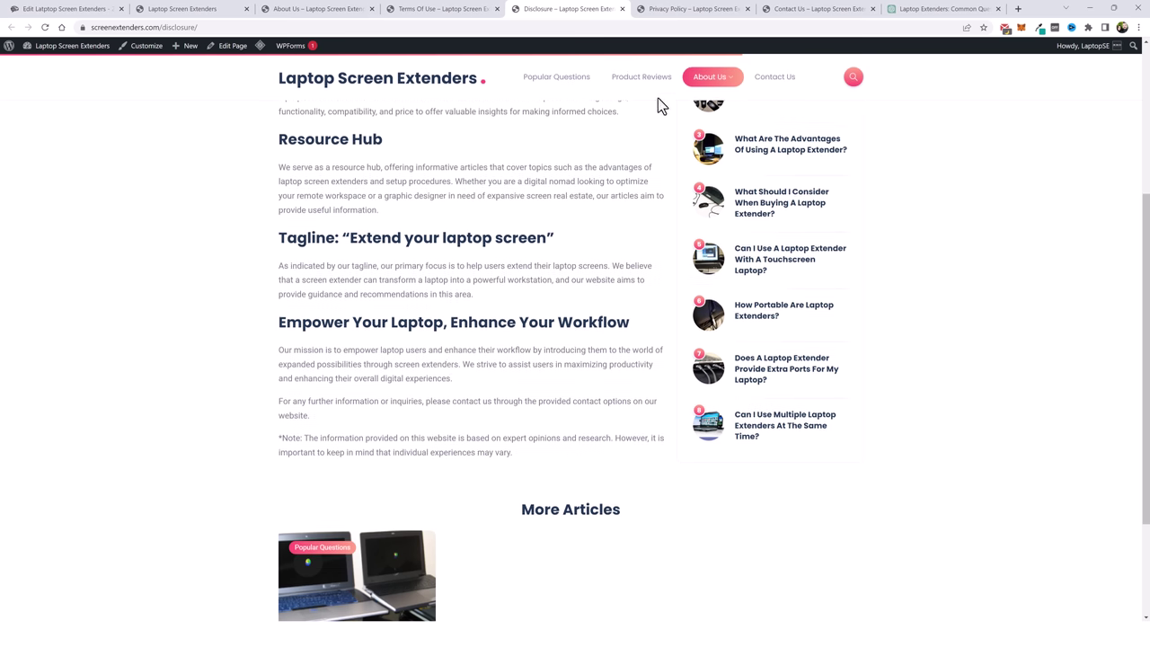
{"action": "left_click", "coordinate": [683, 11]}
{"action": "key", "text": "ctrl+Tab"}
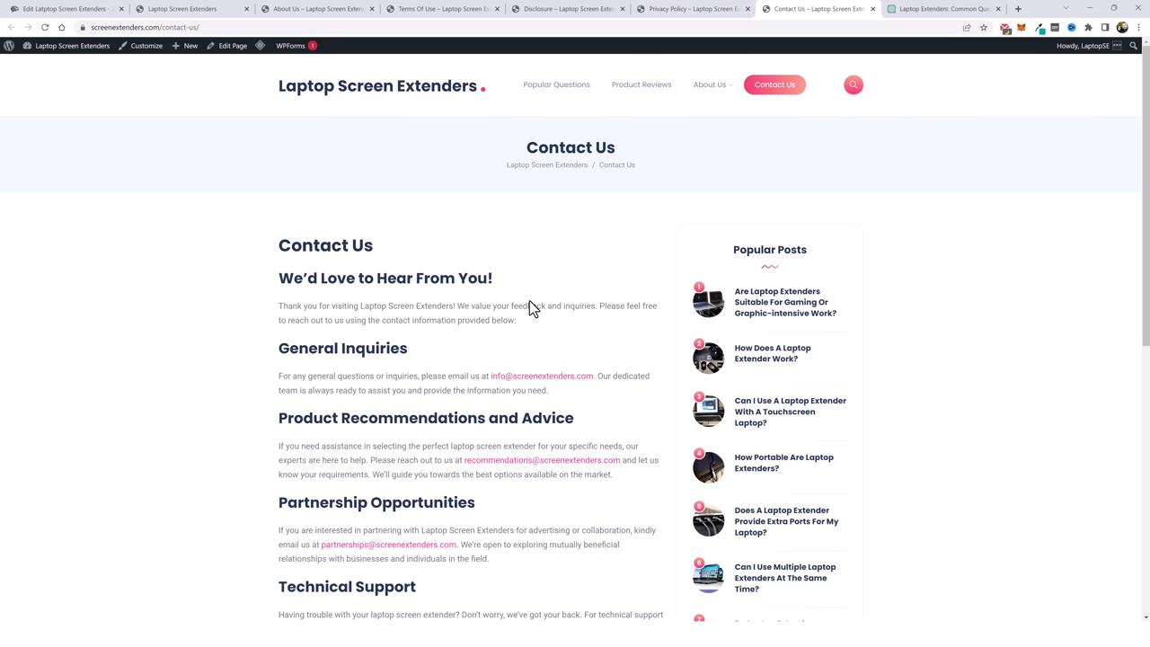
{"action": "scroll", "coordinate": [380, 418], "scroll_direction": "down", "scroll_amount": 3}
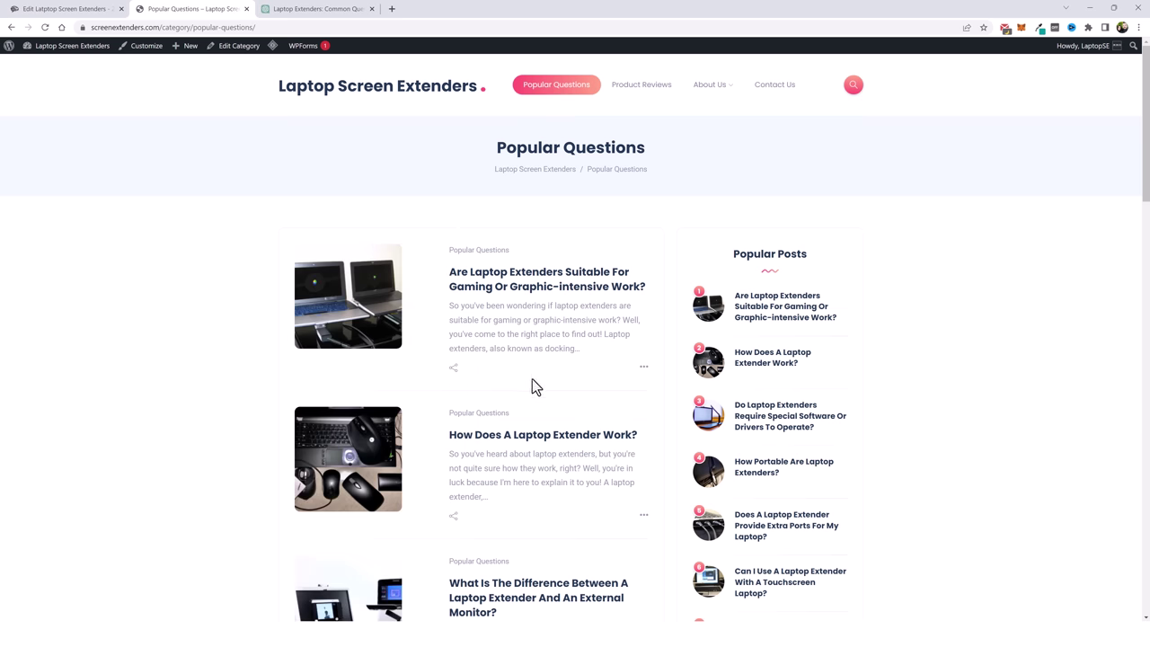
Open the Popular Questions article on the difference between a laptop extender and an external monitor, and examine it from introduction to conclusion.
{"action": "scroll", "coordinate": [534, 385], "scroll_direction": "down", "scroll_amount": 2}
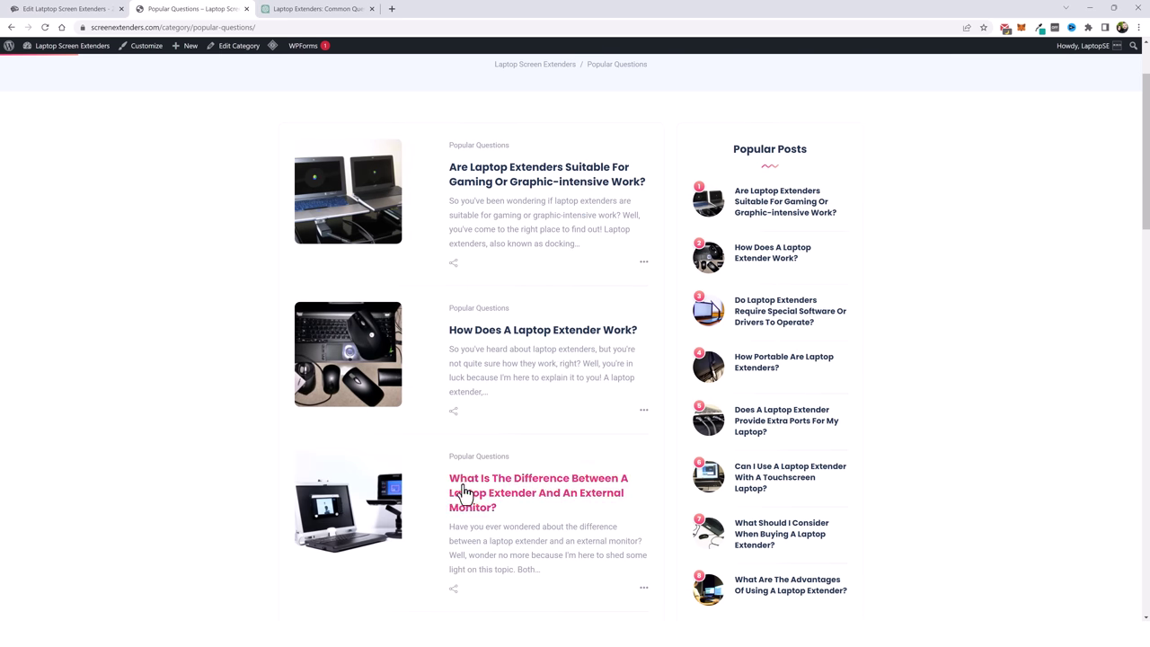
{"action": "left_click", "coordinate": [542, 488]}
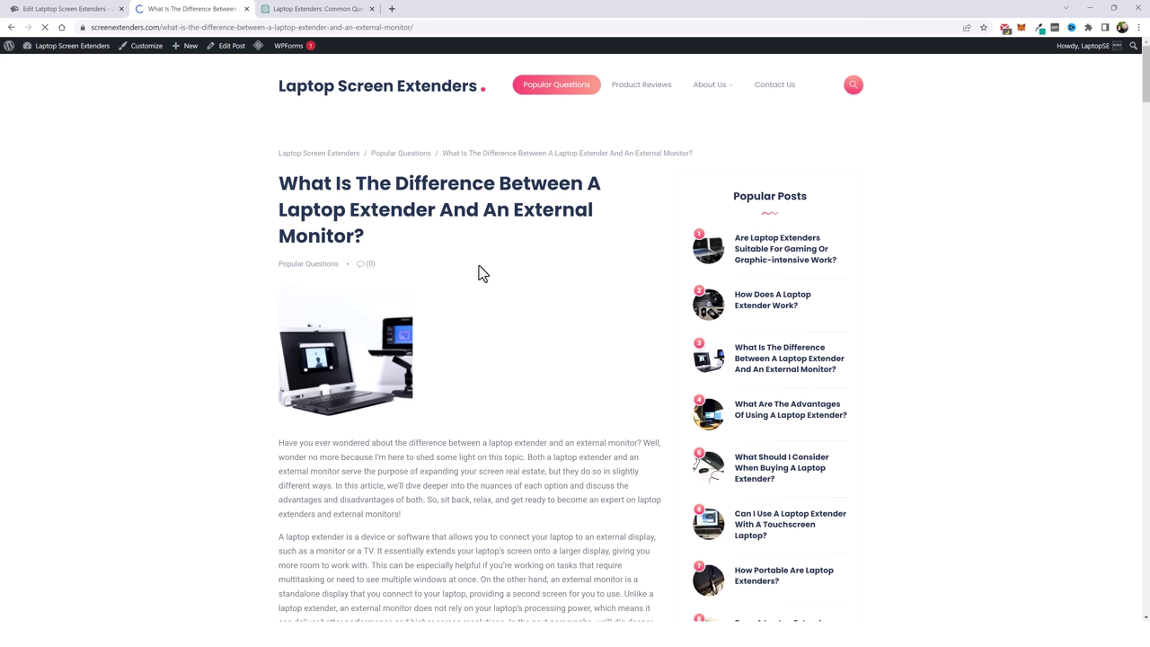
{"action": "scroll", "coordinate": [539, 355], "scroll_direction": "down", "scroll_amount": 5}
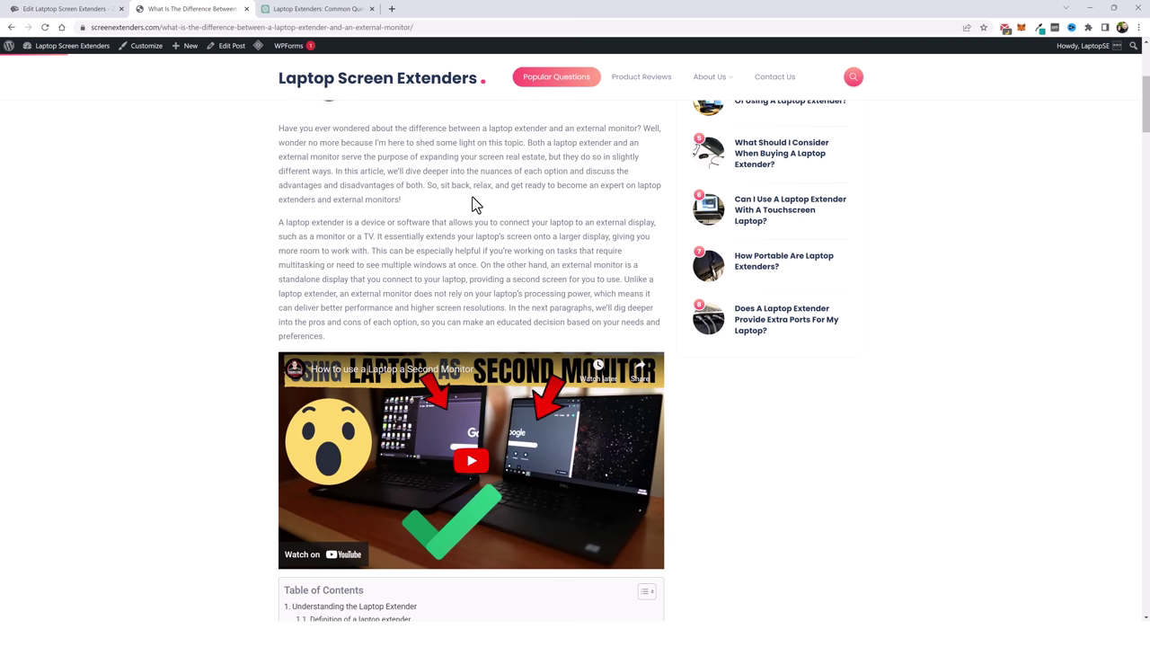
{"action": "scroll", "coordinate": [455, 206], "scroll_direction": "down", "scroll_amount": 2}
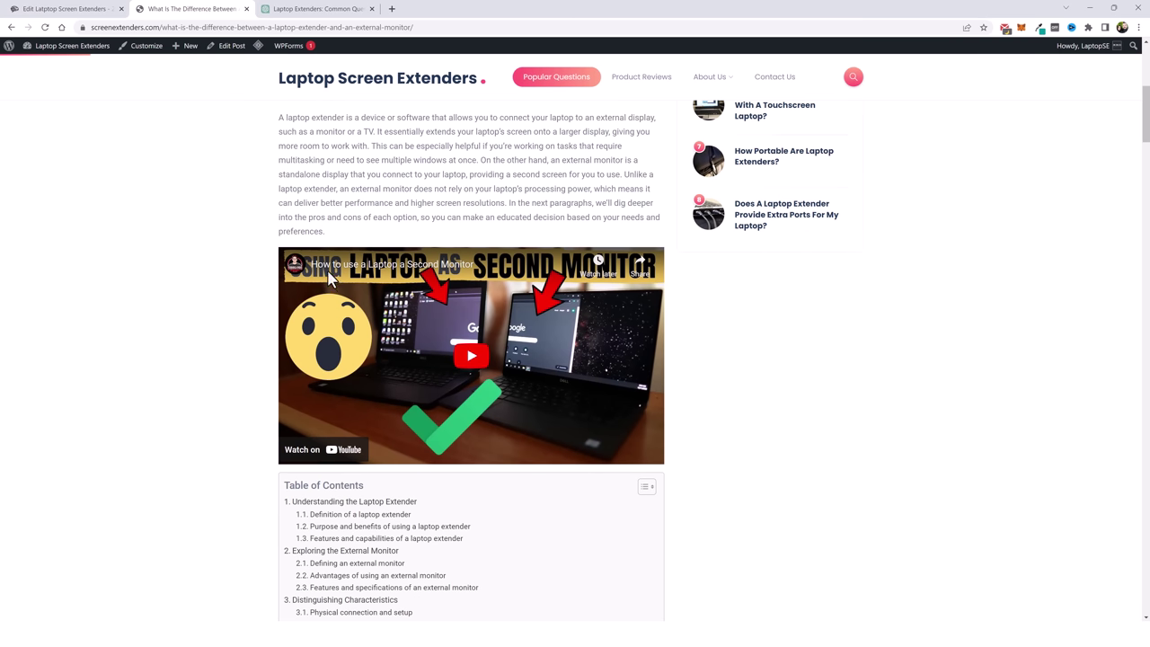
{"action": "scroll", "coordinate": [260, 321], "scroll_direction": "down", "scroll_amount": 5}
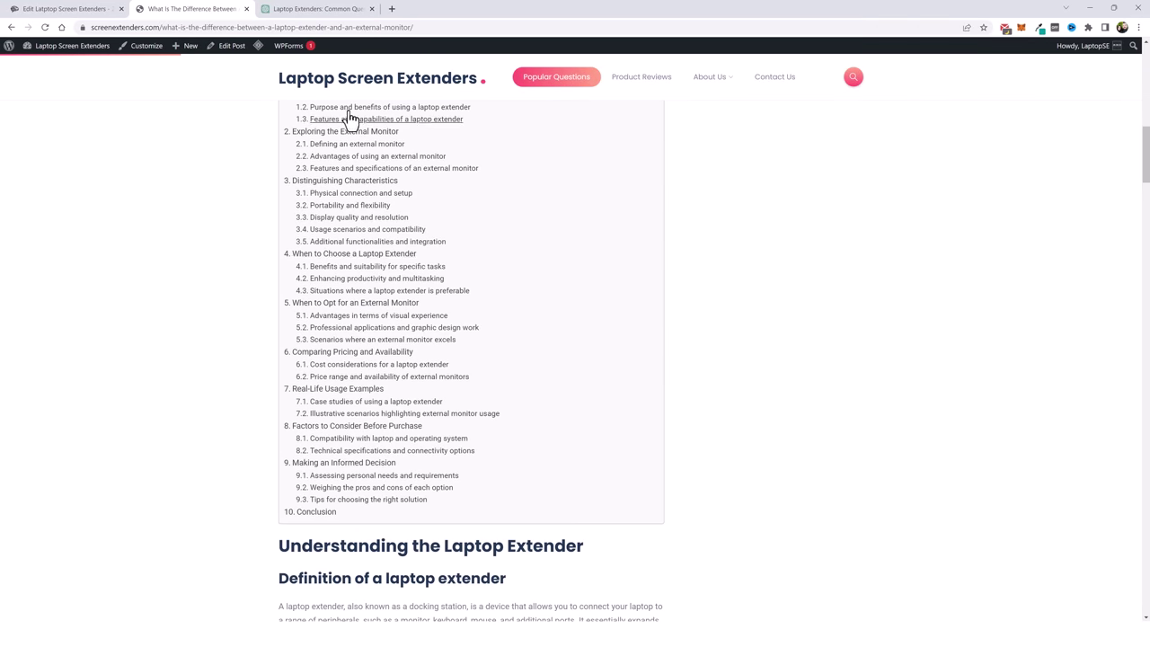
{"action": "scroll", "coordinate": [350, 287], "scroll_direction": "up", "scroll_amount": 1}
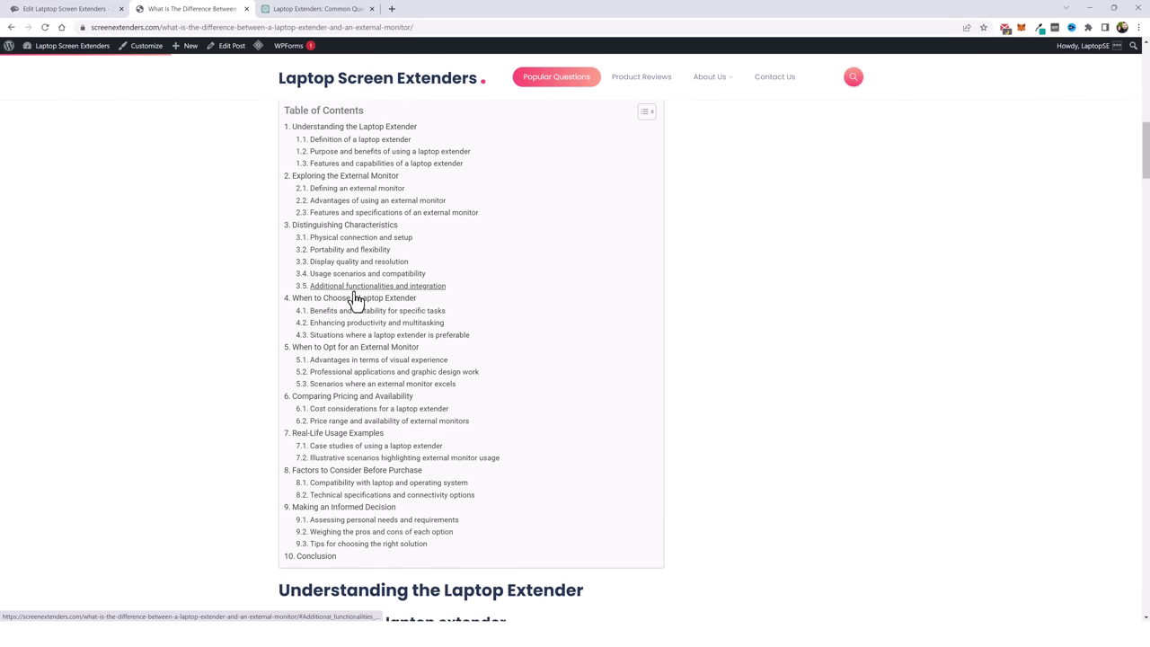
{"action": "scroll", "coordinate": [360, 404], "scroll_direction": "down", "scroll_amount": 8}
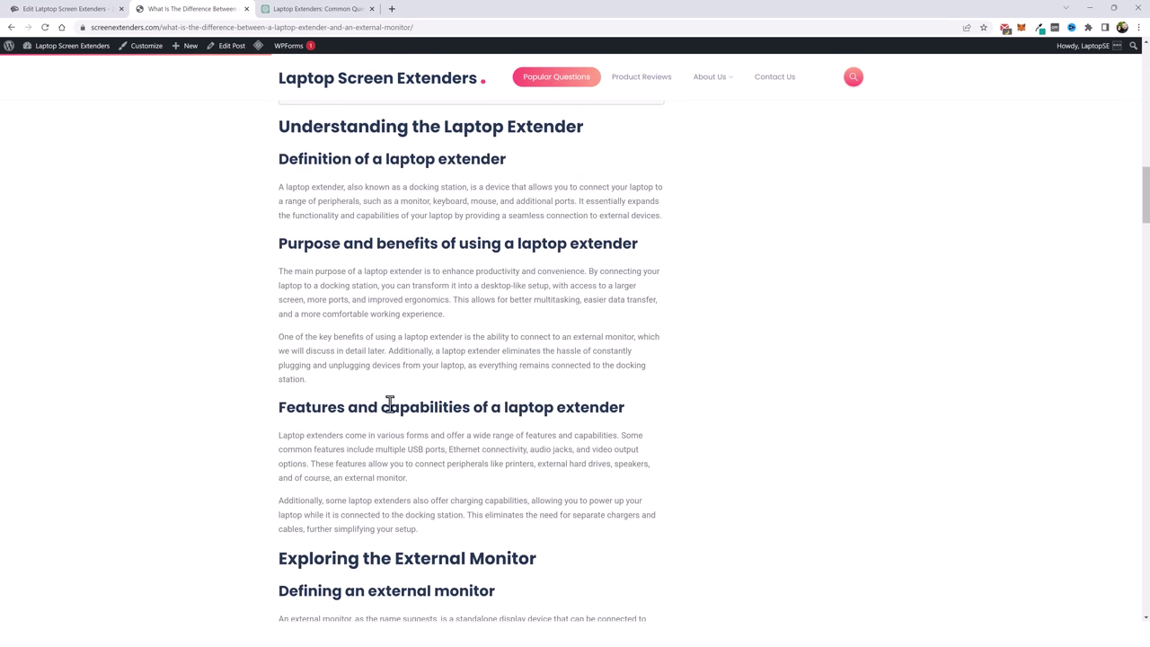
{"action": "scroll", "coordinate": [392, 409], "scroll_direction": "down", "scroll_amount": 9}
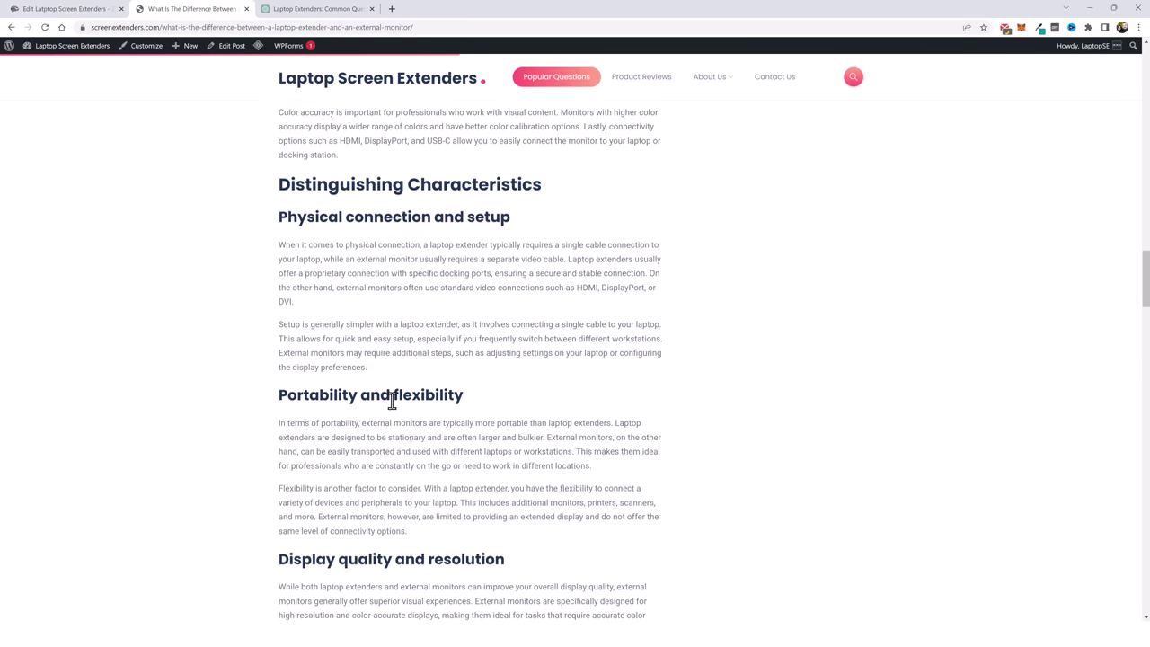
{"action": "scroll", "coordinate": [392, 402], "scroll_direction": "down", "scroll_amount": 18}
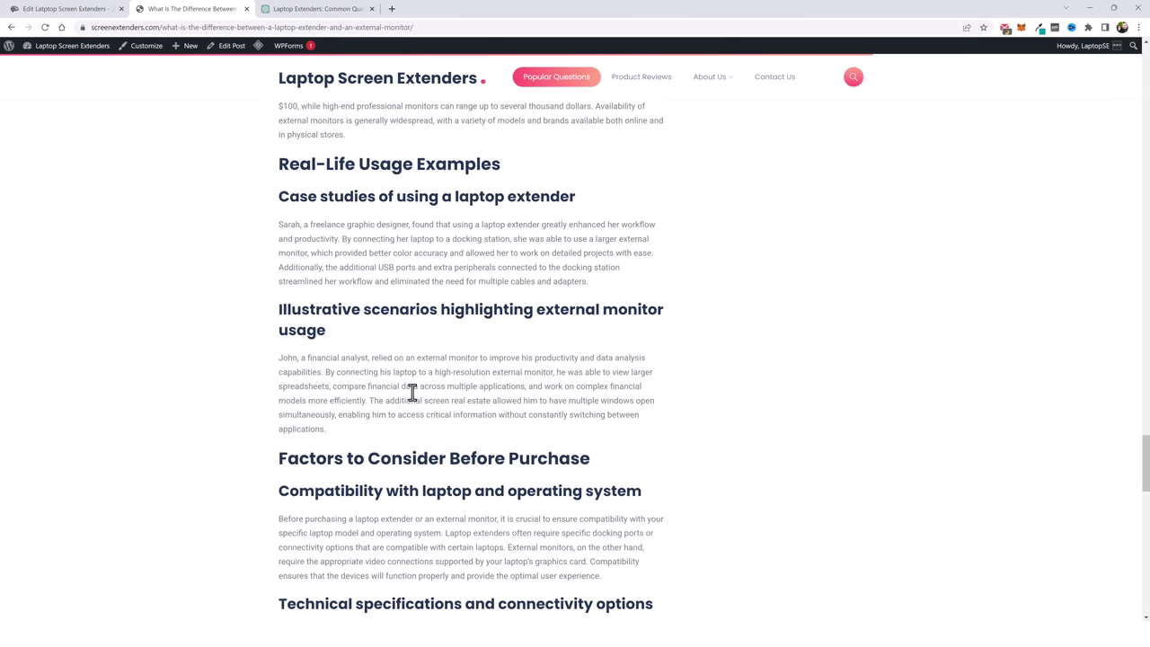
{"action": "scroll", "coordinate": [412, 391], "scroll_direction": "down", "scroll_amount": 7}
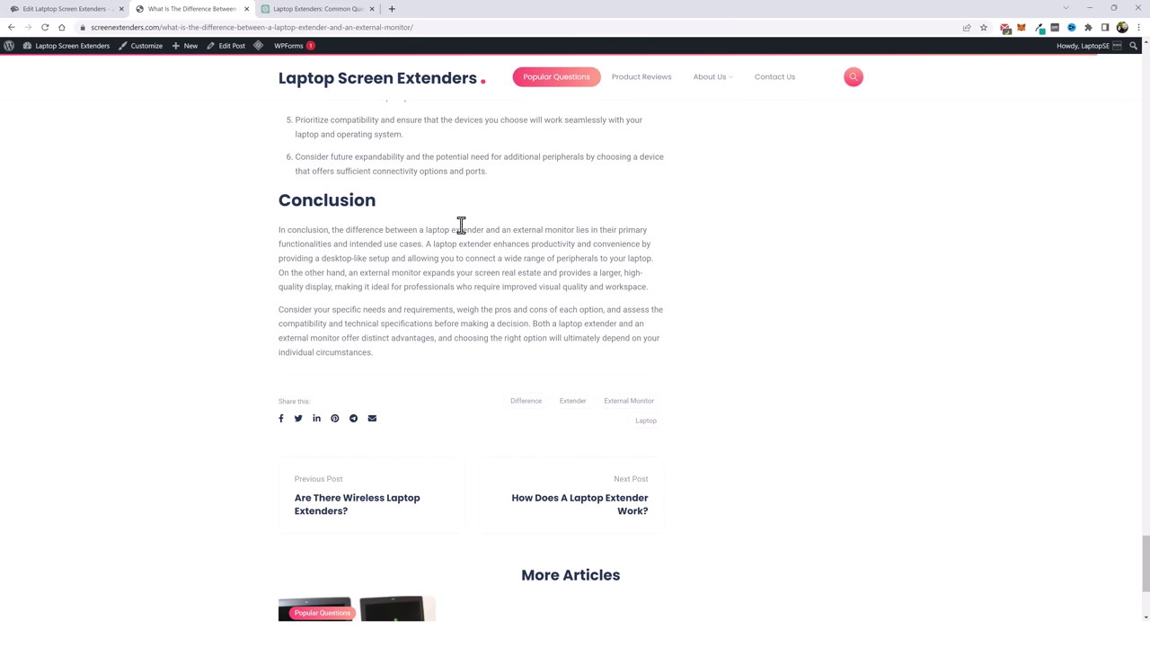
Check the site's Product Reviews category, and switch to the Amazon window to look through the search results for screen extenders.
{"action": "left_click", "coordinate": [638, 77]}
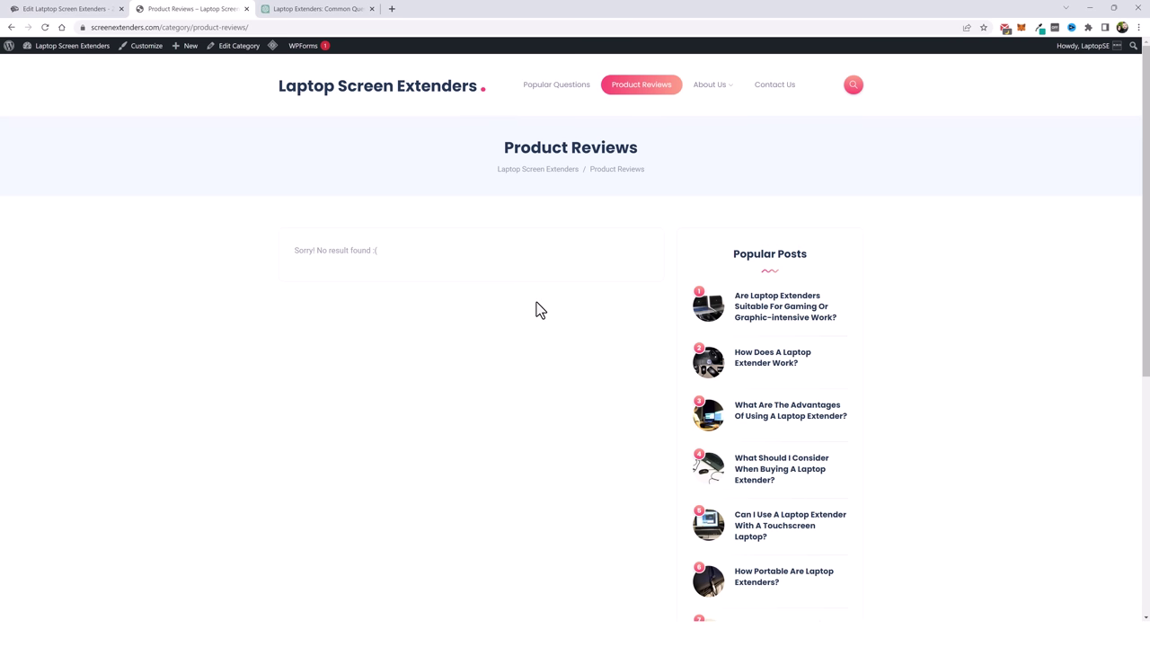
{"action": "key", "text": "alt+Tab"}
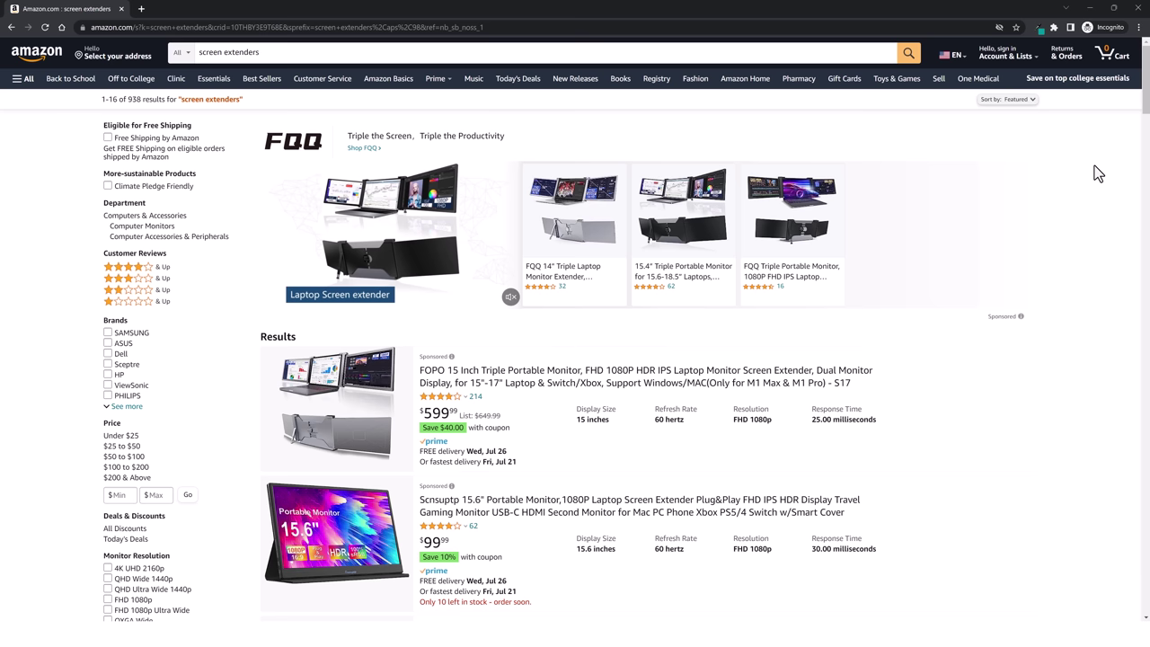
{"action": "left_click_drag", "start_coordinate": [1145, 76], "coordinate": [1122, 508]}
{"action": "scroll", "coordinate": [1122, 508], "scroll_direction": "up", "scroll_amount": 3}
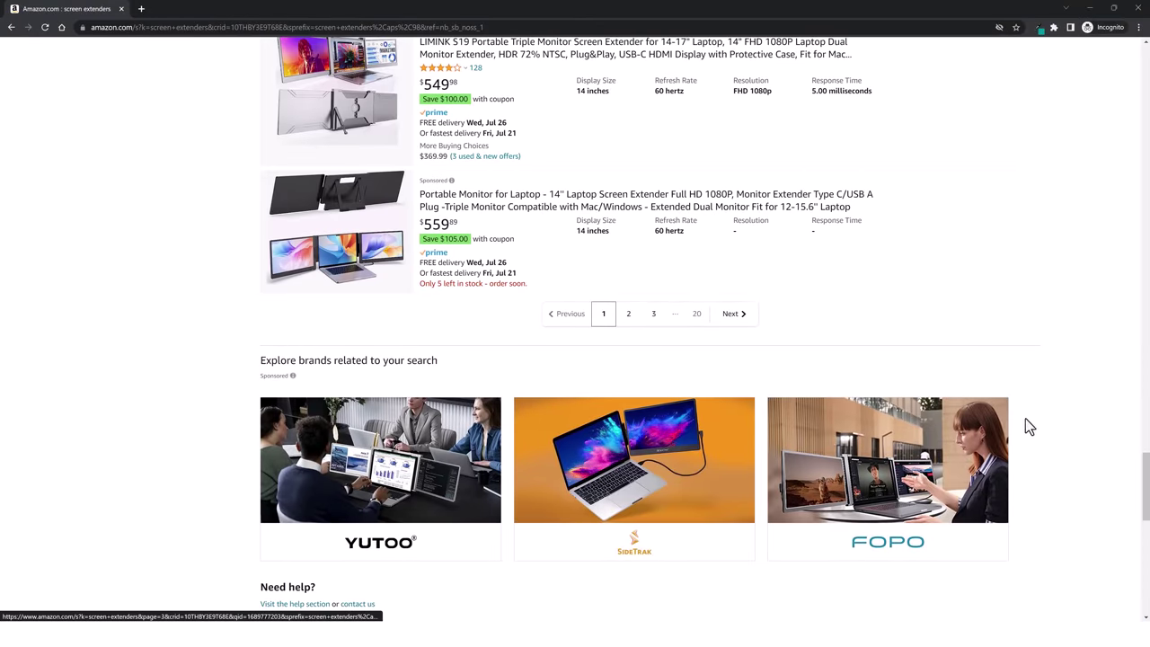
{"action": "left_click_drag", "start_coordinate": [1144, 493], "coordinate": [1146, 481]}
{"action": "scroll", "coordinate": [931, 365], "scroll_direction": "up", "scroll_amount": 3}
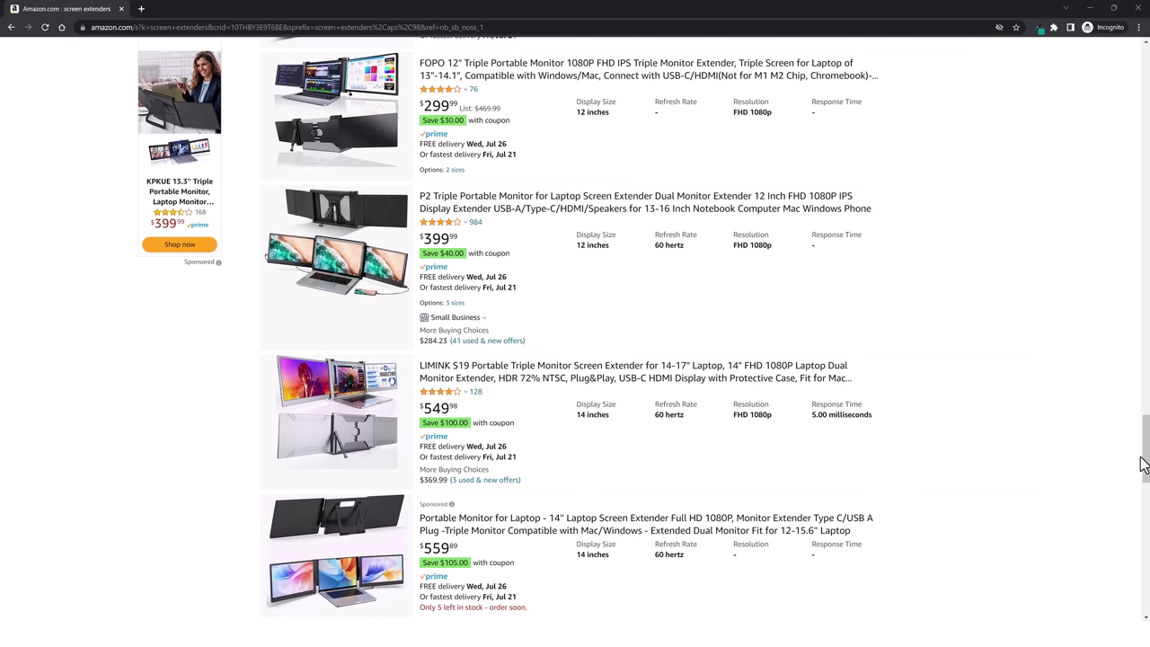
{"action": "left_click_drag", "start_coordinate": [1142, 465], "coordinate": [1141, 103]}
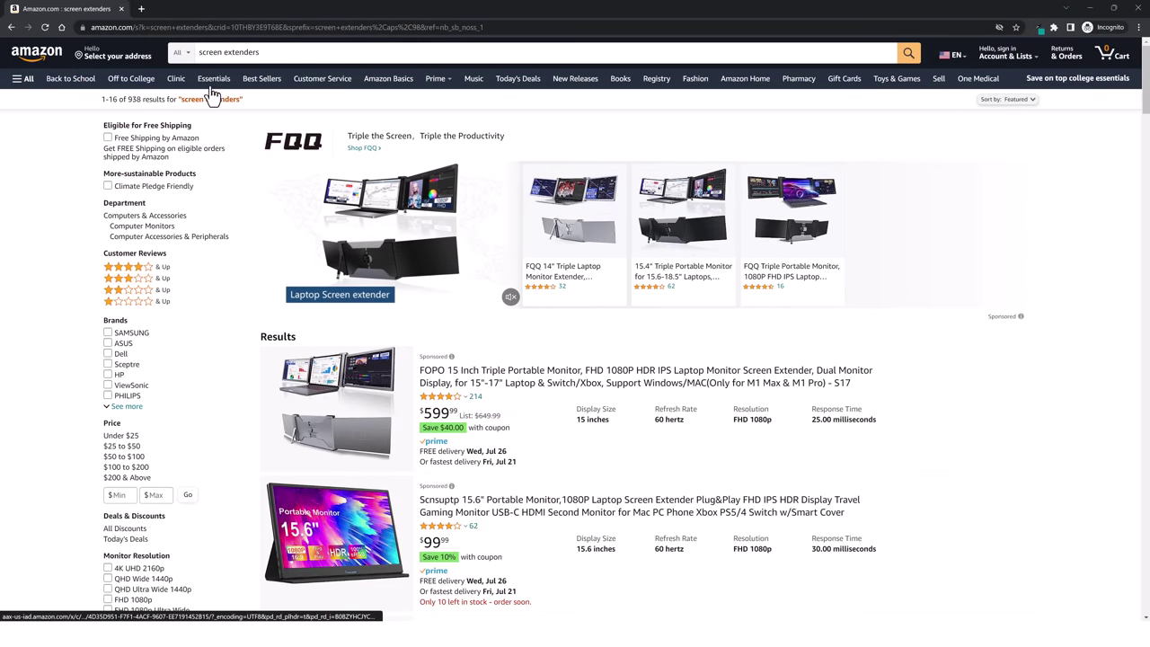
{"action": "left_click_drag", "start_coordinate": [249, 27], "coordinate": [91, 27]}
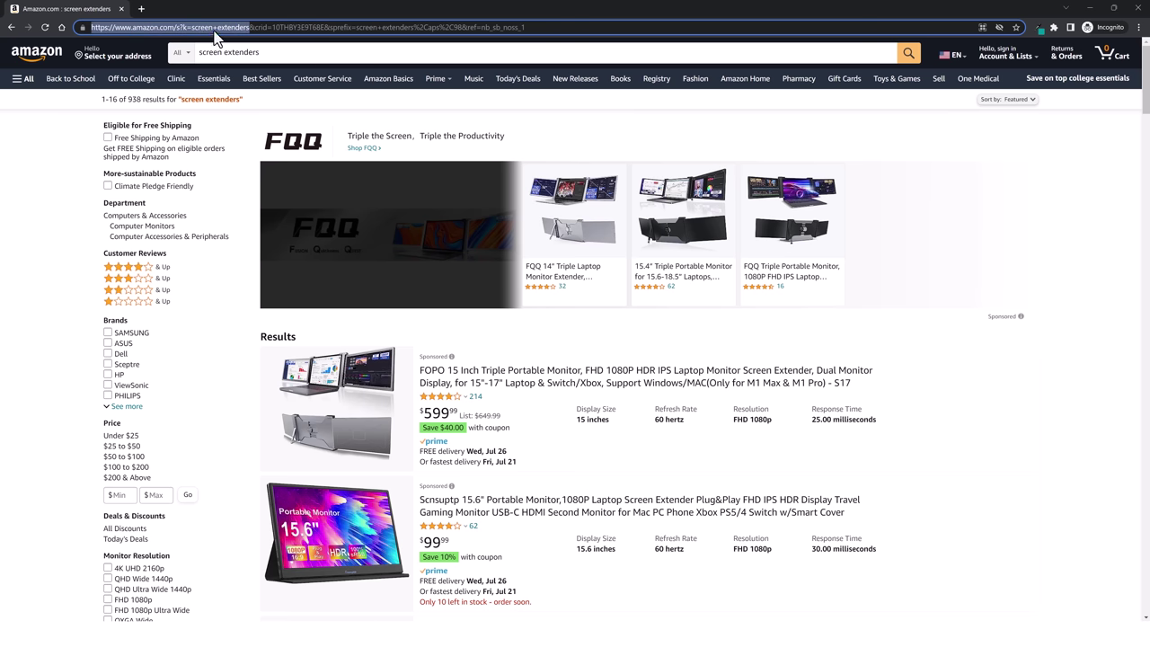
{"action": "right_click", "coordinate": [214, 31]}
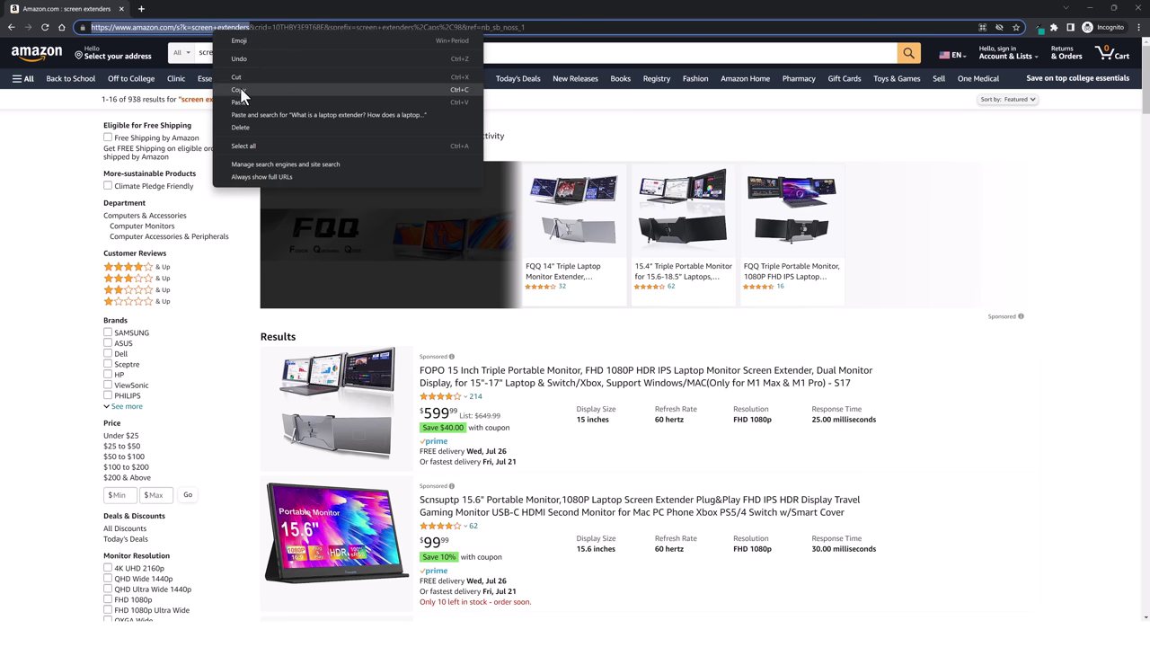
{"action": "left_click", "coordinate": [238, 91]}
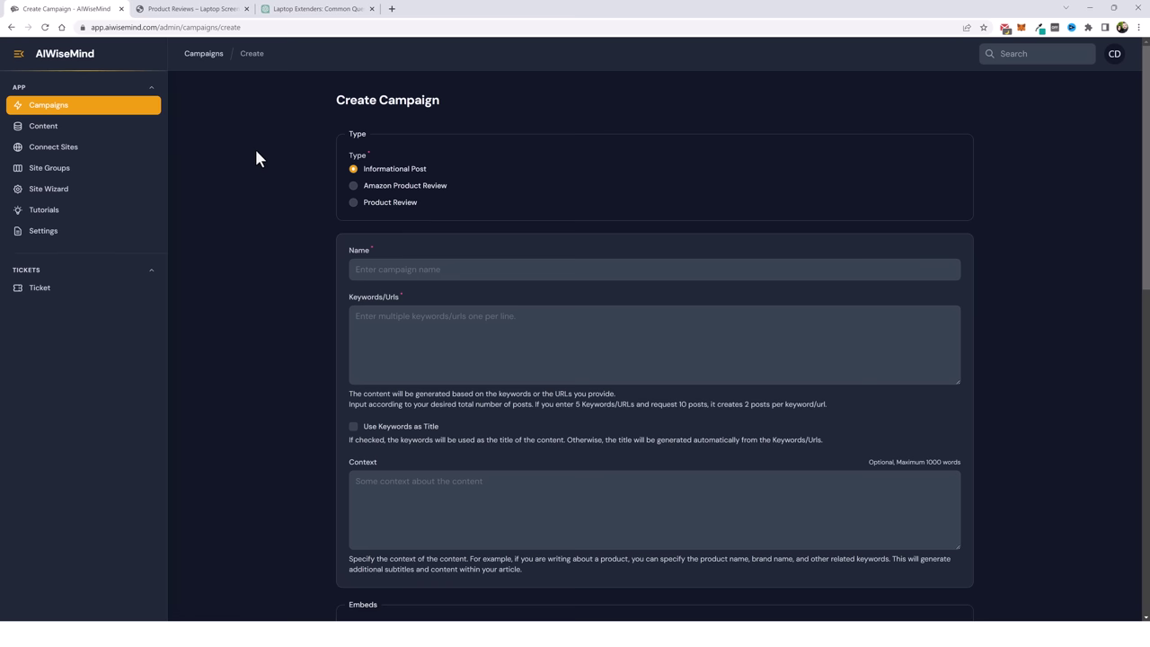
Set the new AIWiseMind campaign's type to Amazon Product Review, with the copied Amazon search URL as its keyword source and the name "Laptop Extenders 100".
{"action": "left_click", "coordinate": [352, 186]}
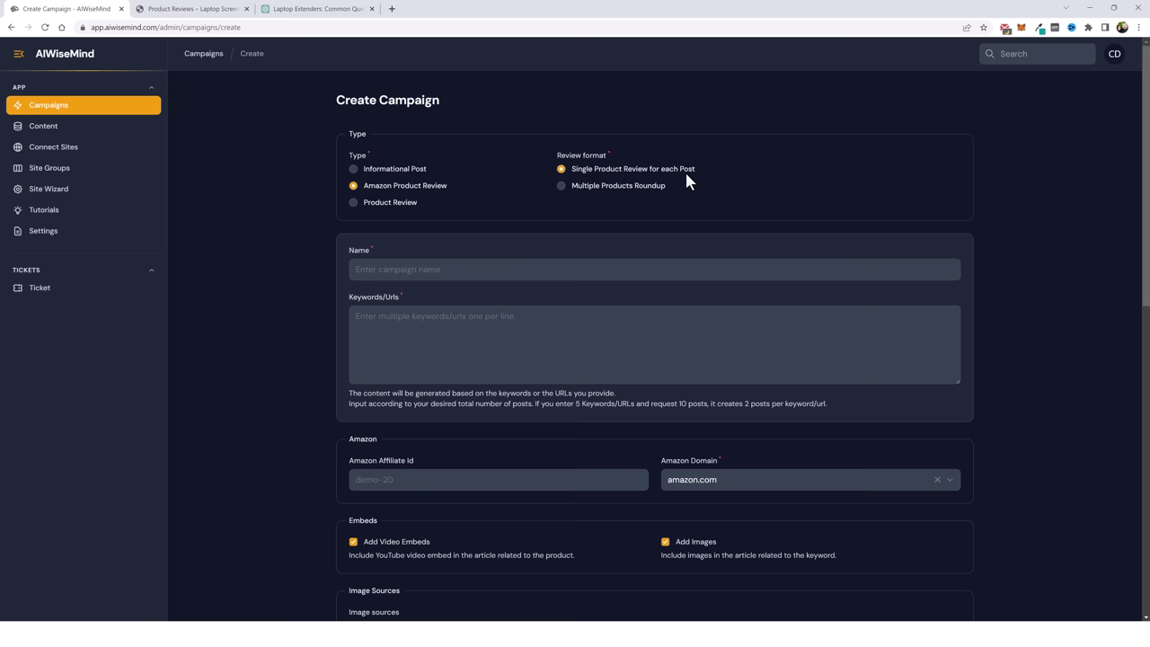
{"action": "left_click", "coordinate": [395, 316]}
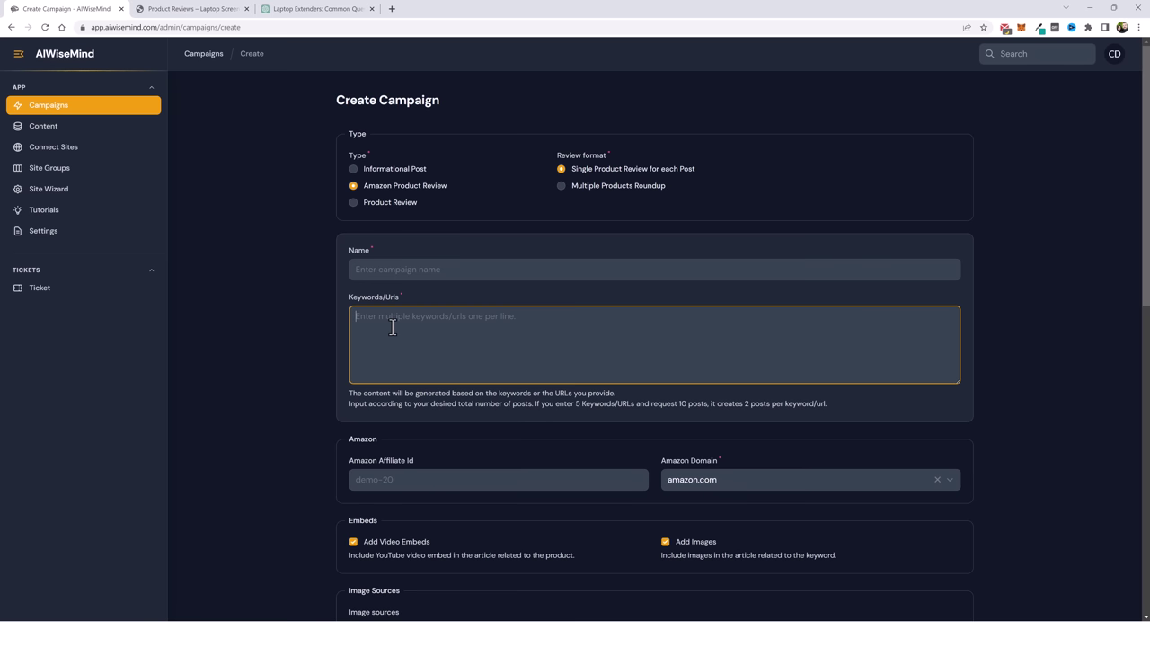
{"action": "key", "text": "ctrl+v"}
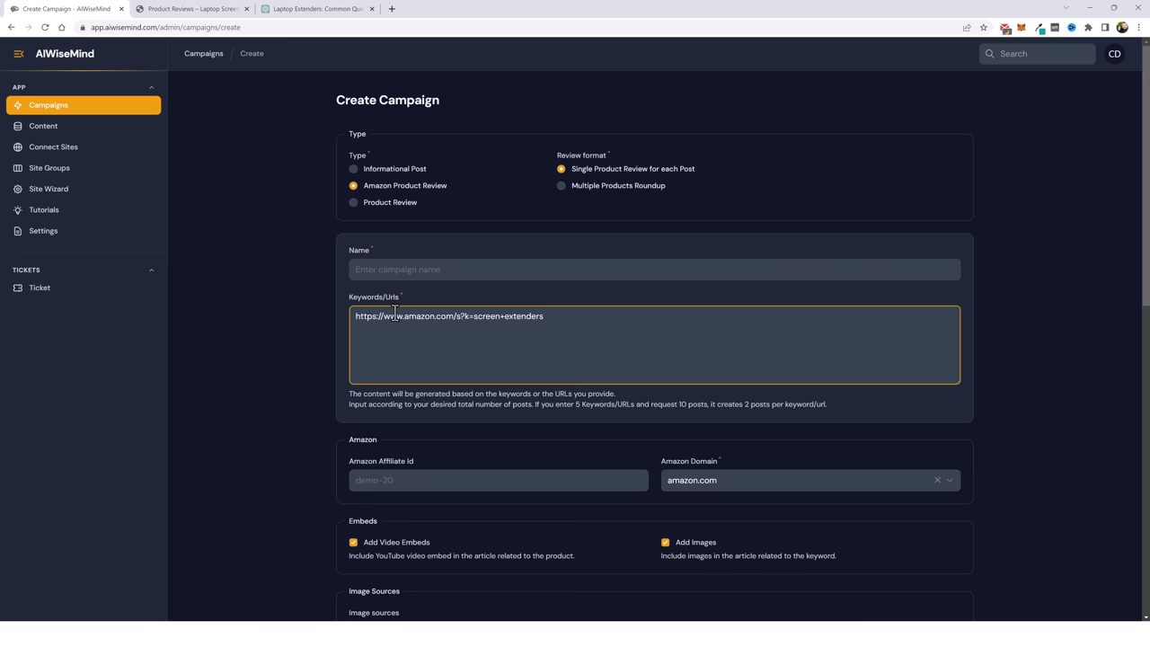
{"action": "left_click", "coordinate": [350, 262]}
{"action": "key", "text": "ctrl+v"}
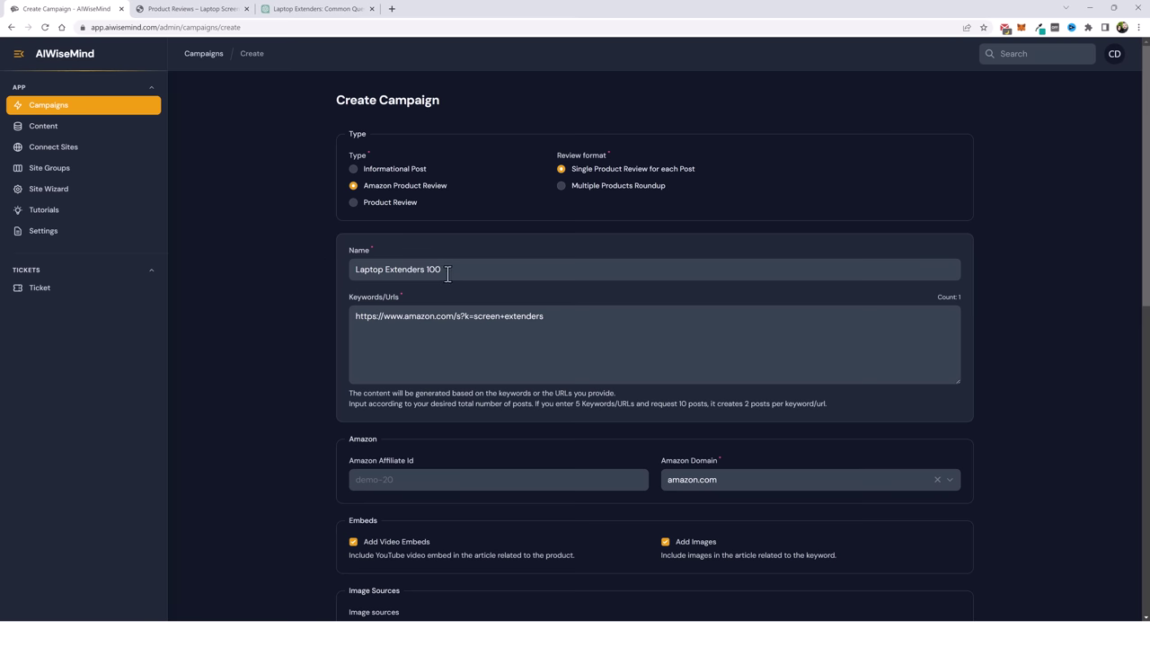
Set the campaign's Amazon affiliate ID to aiwm-20, with amazon.com as the Amazon domain.
{"action": "scroll", "coordinate": [276, 404], "scroll_direction": "down", "scroll_amount": 3}
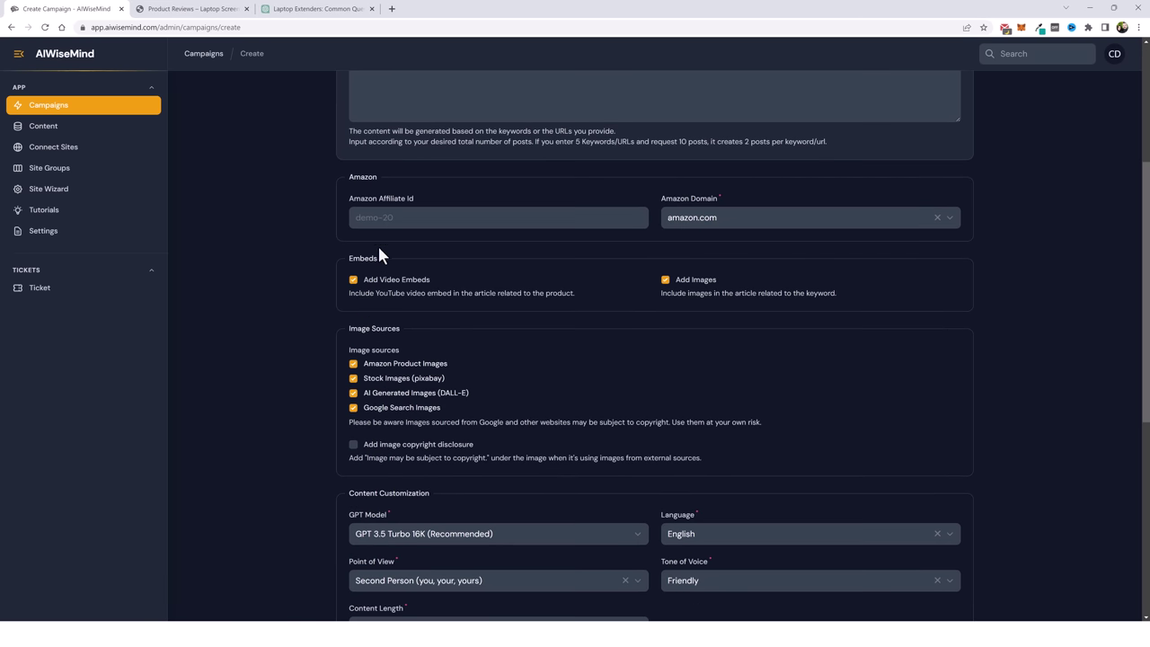
{"action": "left_click", "coordinate": [719, 225]}
{"action": "left_click", "coordinate": [753, 265]}
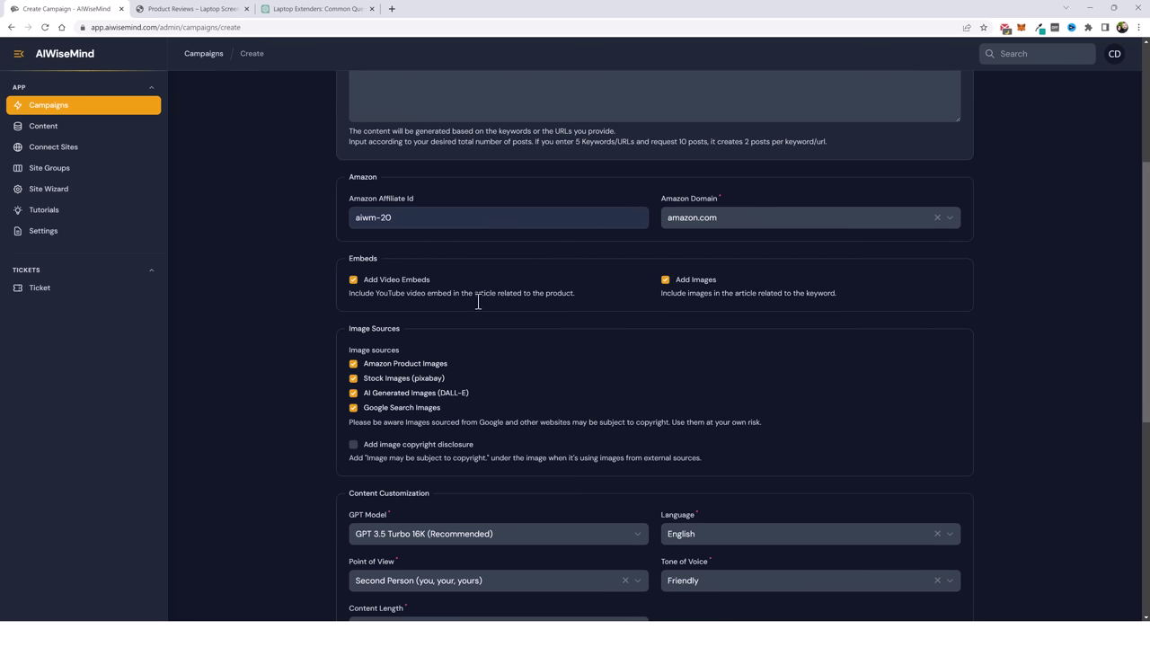
Limit the campaign's image sources to Amazon Product Images by disabling Google search, AI-generated and stock images.
{"action": "scroll", "coordinate": [478, 302], "scroll_direction": "down", "scroll_amount": 2}
{"action": "left_click", "coordinate": [353, 250]}
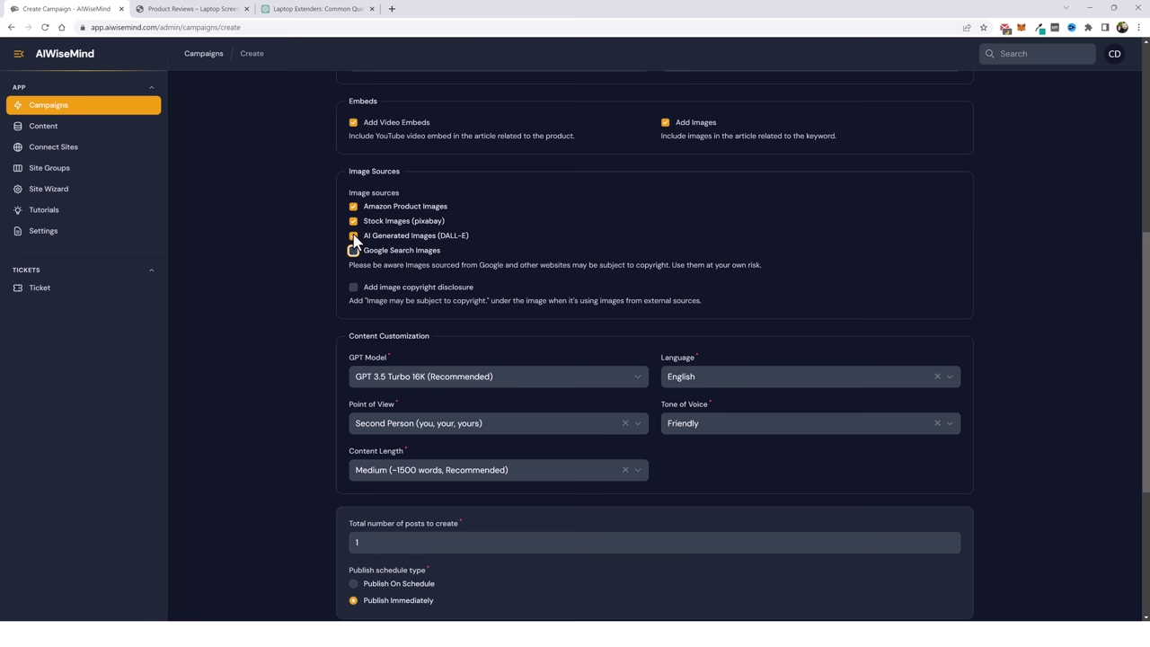
{"action": "left_click", "coordinate": [353, 236]}
{"action": "left_click", "coordinate": [353, 221]}
Set the campaign's total number of posts to create to 100.
{"action": "scroll", "coordinate": [321, 305], "scroll_direction": "down", "scroll_amount": 2}
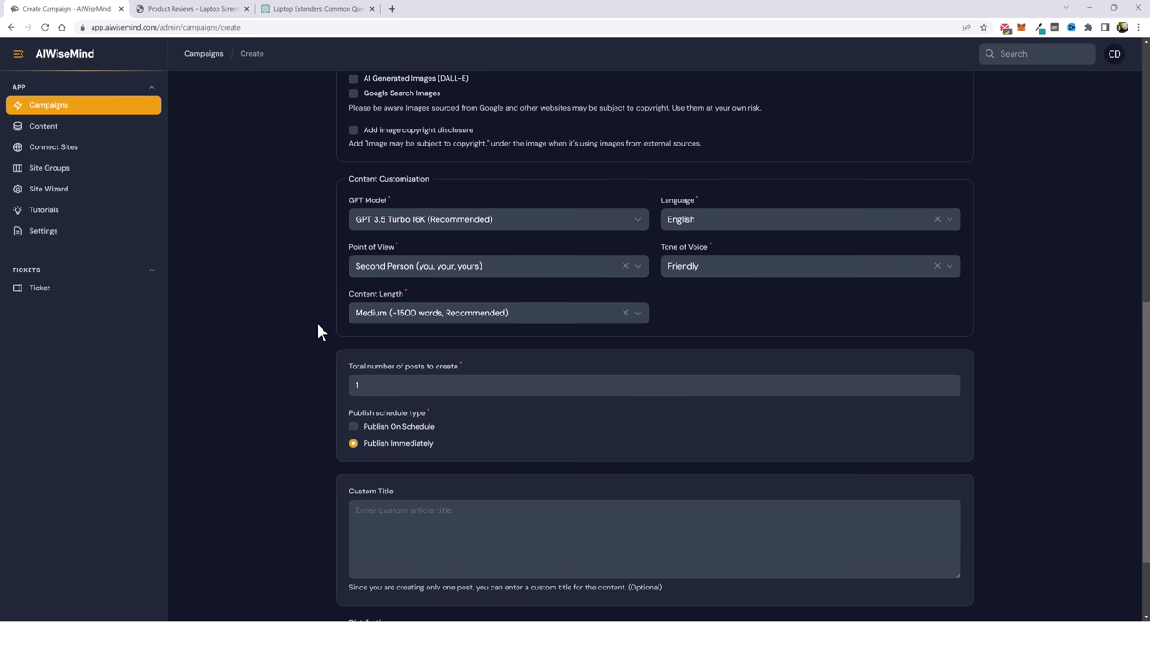
{"action": "scroll", "coordinate": [262, 377], "scroll_direction": "down", "scroll_amount": 2}
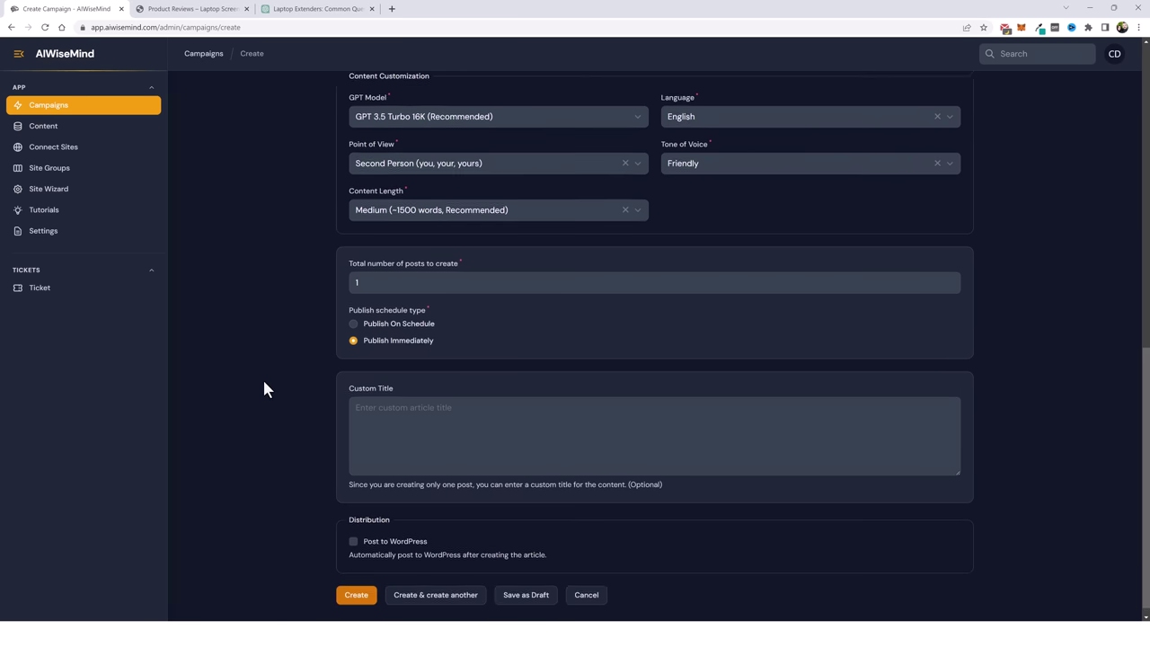
{"action": "scroll", "coordinate": [371, 317], "scroll_direction": "up", "scroll_amount": 2}
{"action": "left_click", "coordinate": [401, 414]}
{"action": "type", "text": "00"}
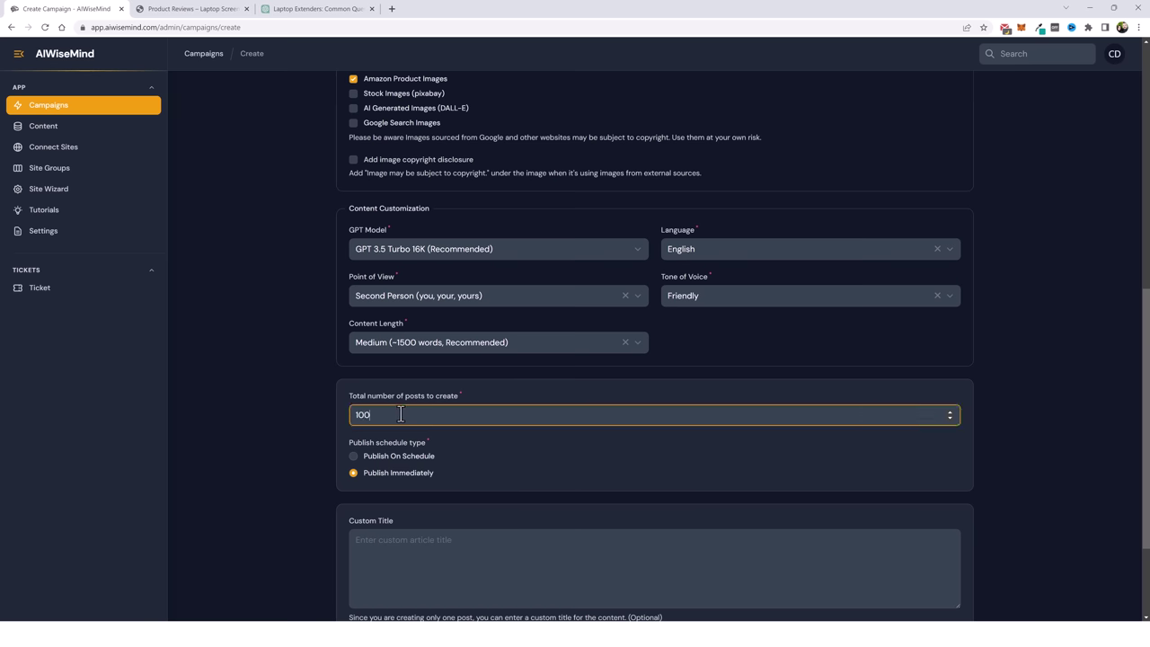
{"action": "left_click", "coordinate": [315, 369]}
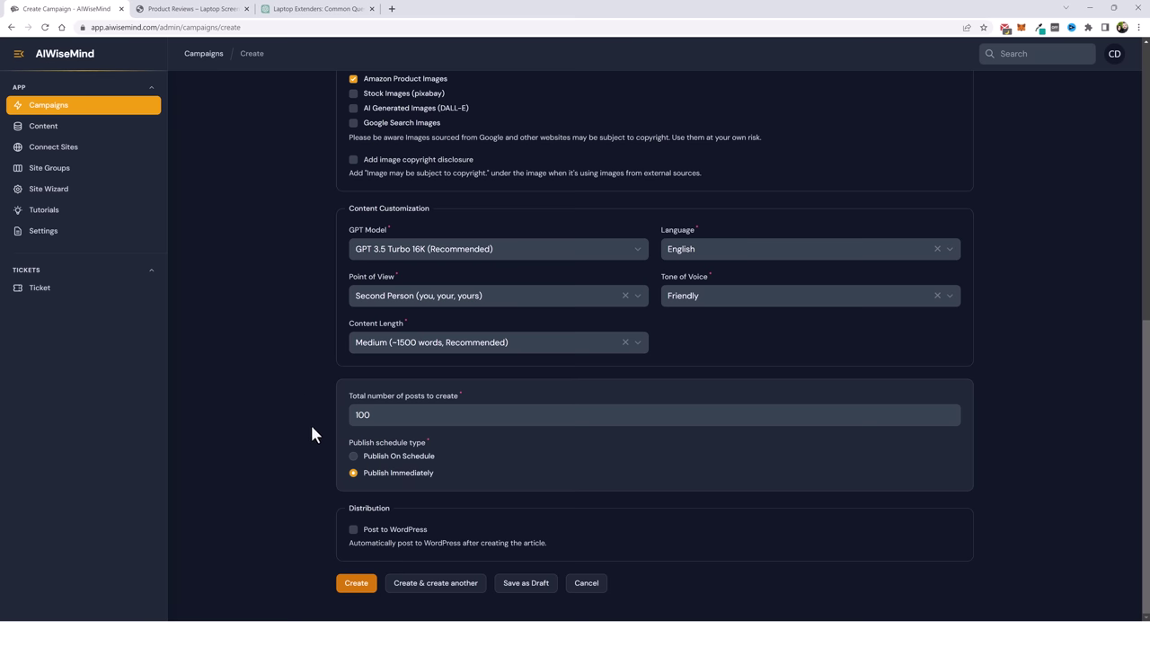
Enable automatic posting to WordPress, with Laptop Screen Extenders as the target site.
{"action": "left_click", "coordinate": [354, 530]}
{"action": "scroll", "coordinate": [389, 378], "scroll_direction": "down", "scroll_amount": 3}
{"action": "left_click", "coordinate": [420, 353]}
{"action": "left_click", "coordinate": [418, 388]}
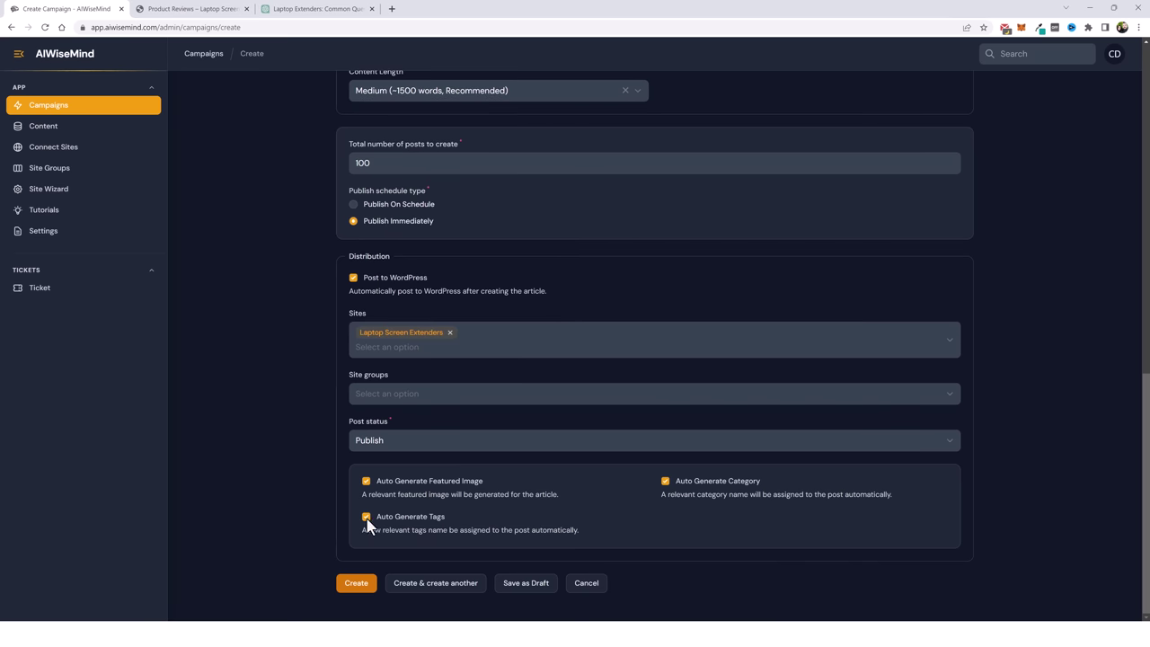
Turn off automatic category generation and assign the posts to the Product Reviews category.
{"action": "left_click", "coordinate": [665, 484]}
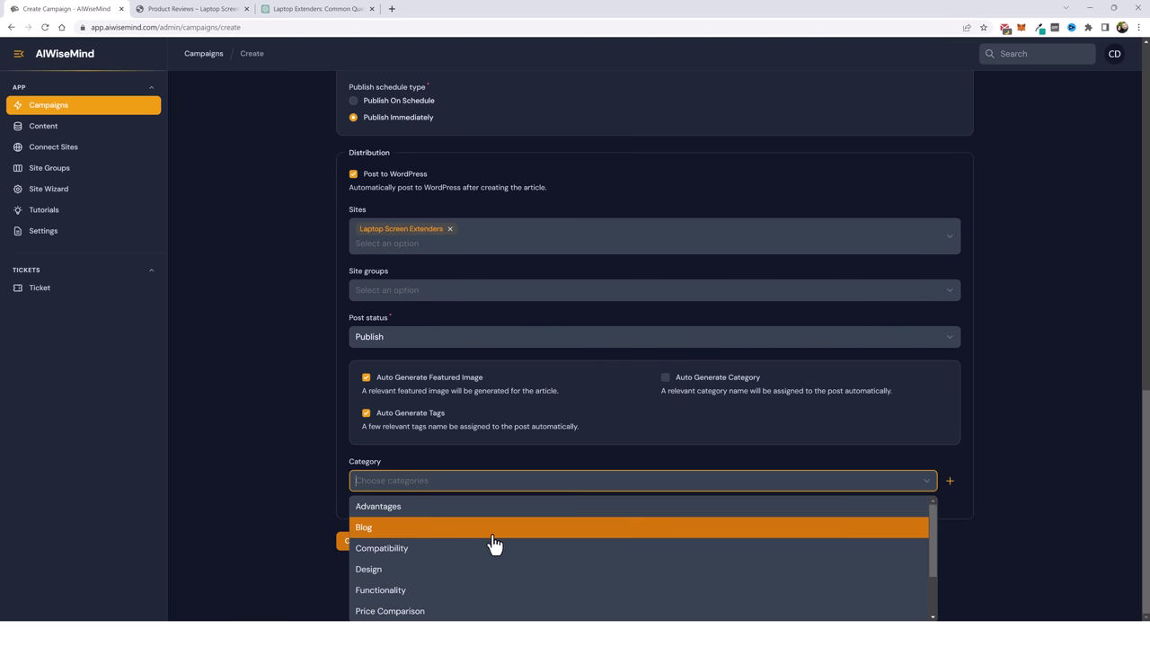
{"action": "scroll", "coordinate": [494, 543], "scroll_direction": "down", "scroll_amount": 2}
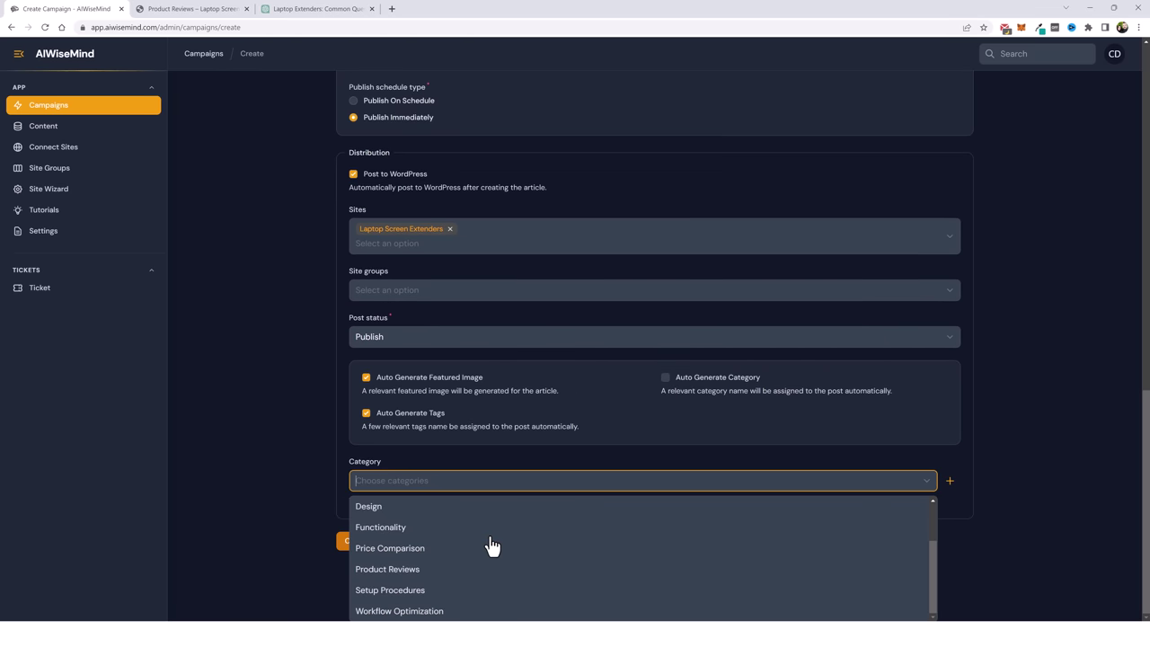
{"action": "left_click", "coordinate": [406, 569]}
{"action": "left_click", "coordinate": [509, 452]}
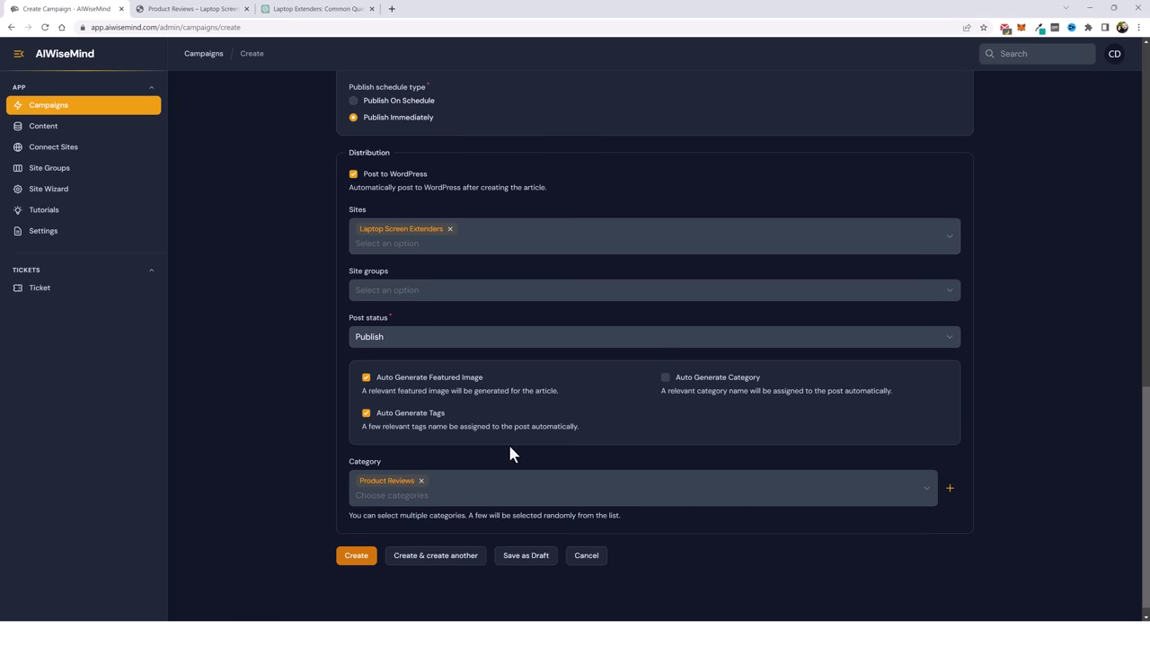
Schedule the campaign to publish 5 posts every day, and create the campaign.
{"action": "scroll", "coordinate": [472, 471], "scroll_direction": "up", "scroll_amount": 3}
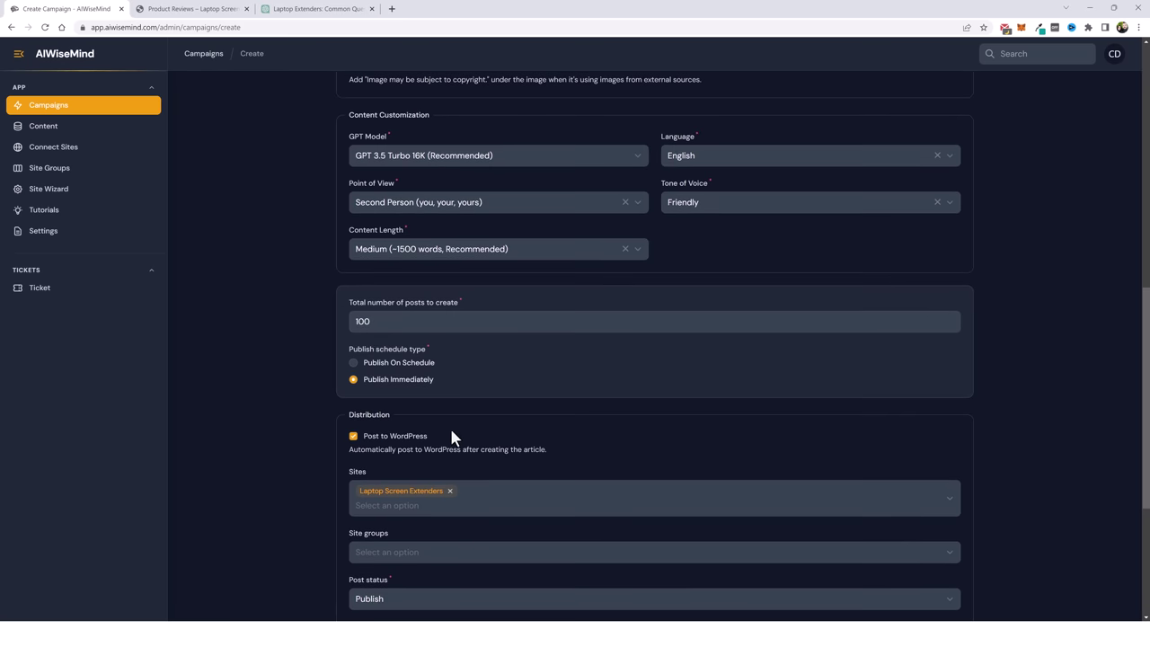
{"action": "left_click", "coordinate": [353, 363]}
{"action": "left_click_drag", "start_coordinate": [383, 452], "coordinate": [342, 447]}
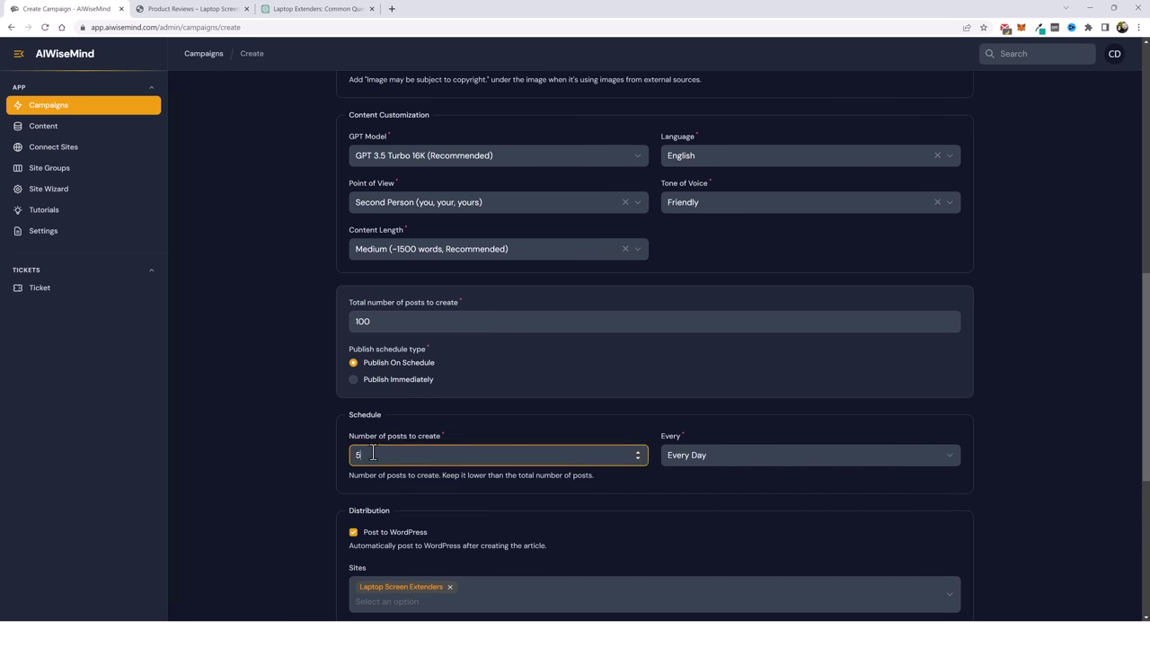
{"action": "left_click", "coordinate": [629, 494]}
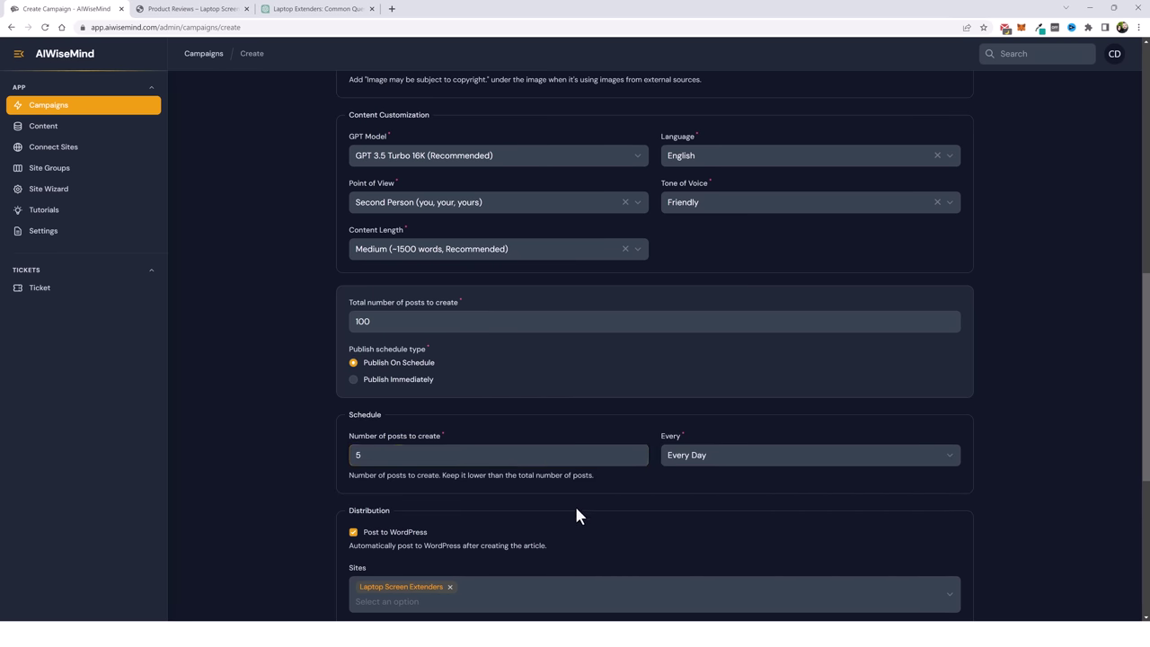
{"action": "scroll", "coordinate": [566, 511], "scroll_direction": "down", "scroll_amount": 4}
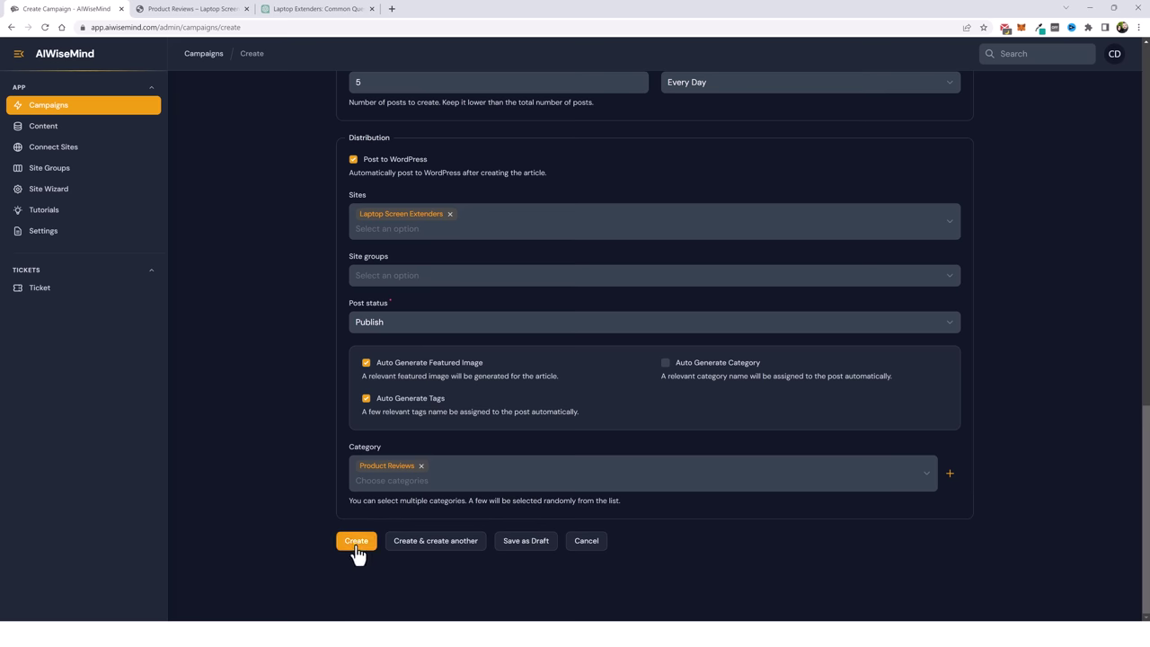
{"action": "left_click", "coordinate": [356, 542]}
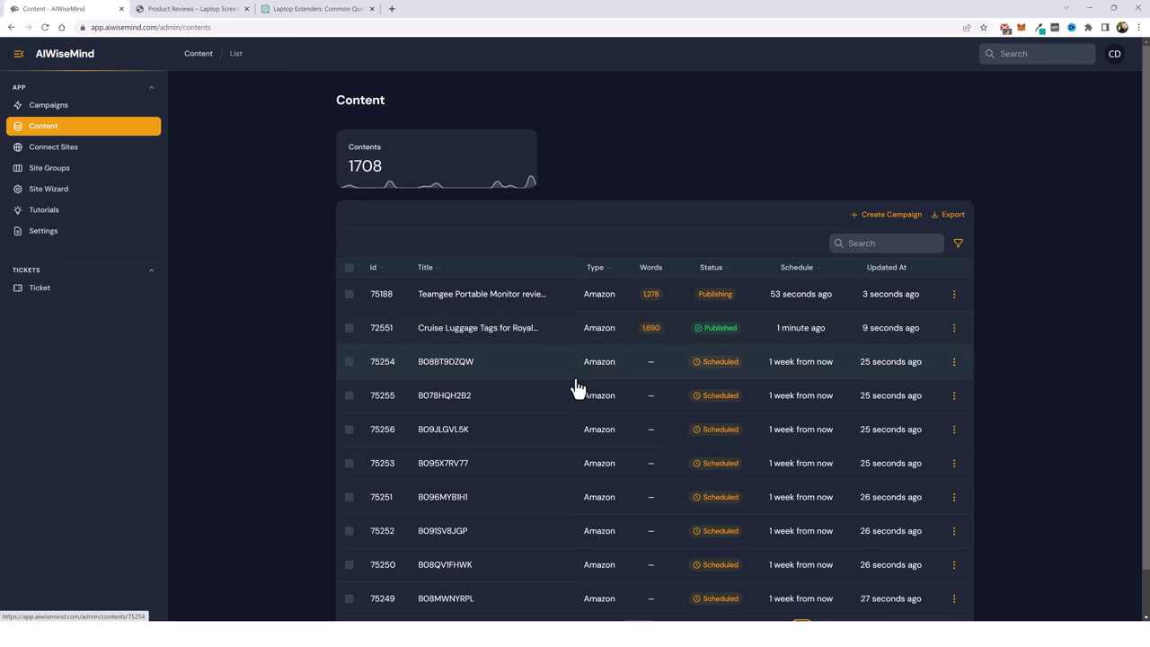
Look through the content list for the campaign's Amazon review posts, and reload it to check their publishing status.
{"action": "scroll", "coordinate": [575, 377], "scroll_direction": "down", "scroll_amount": 1}
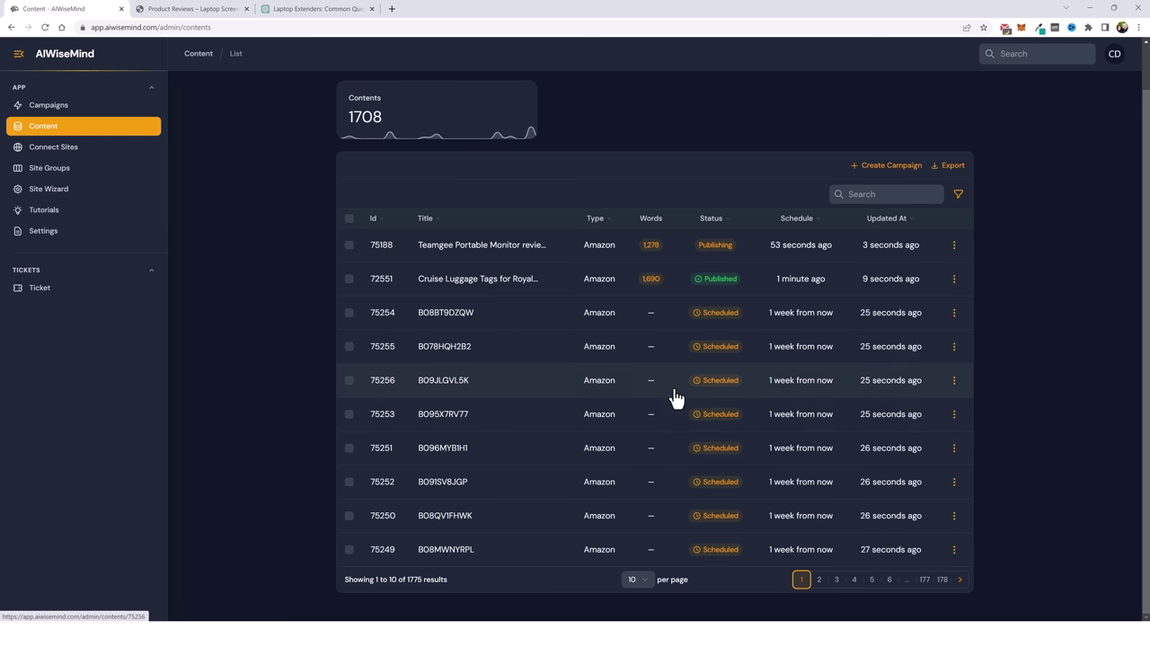
{"action": "scroll", "coordinate": [672, 392], "scroll_direction": "up", "scroll_amount": 1}
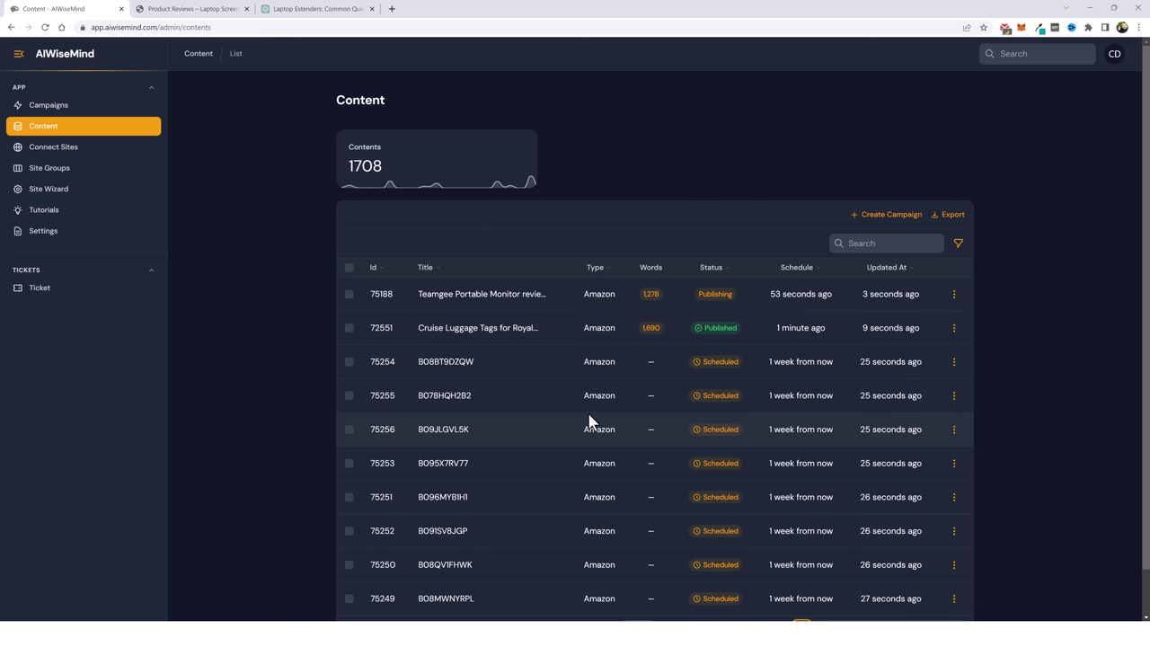
{"action": "left_click", "coordinate": [38, 135]}
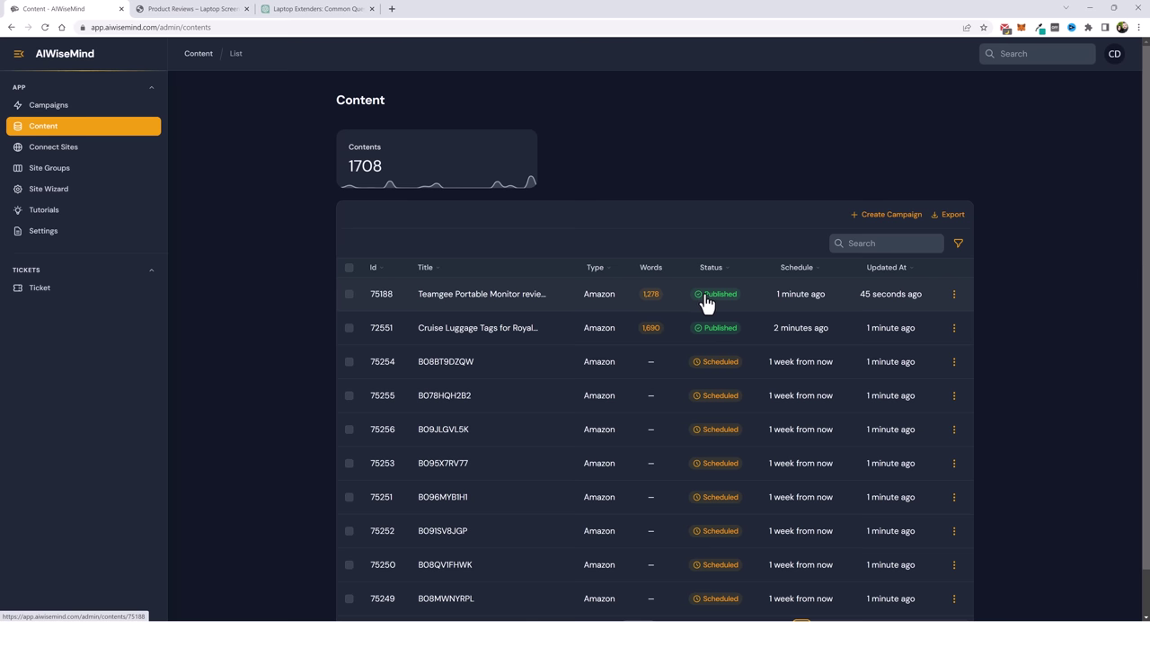
Open the published Teamgee Portable Monitor review on the site, and examine it from introduction to conclusion.
{"action": "left_click", "coordinate": [952, 303]}
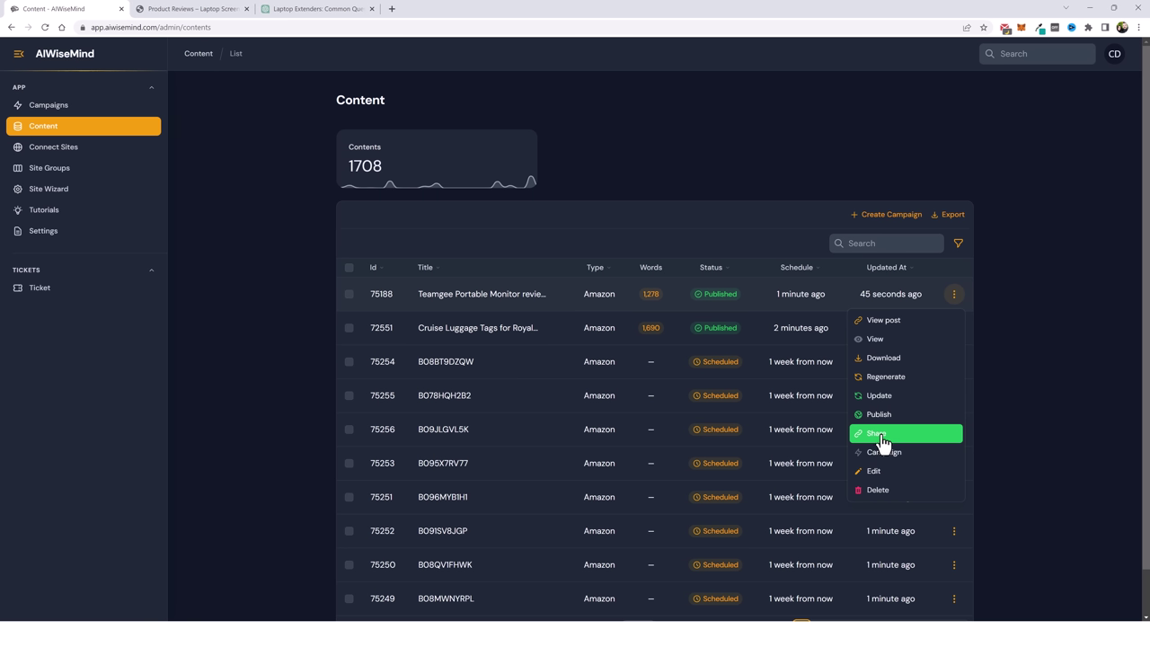
{"action": "left_click", "coordinate": [884, 322]}
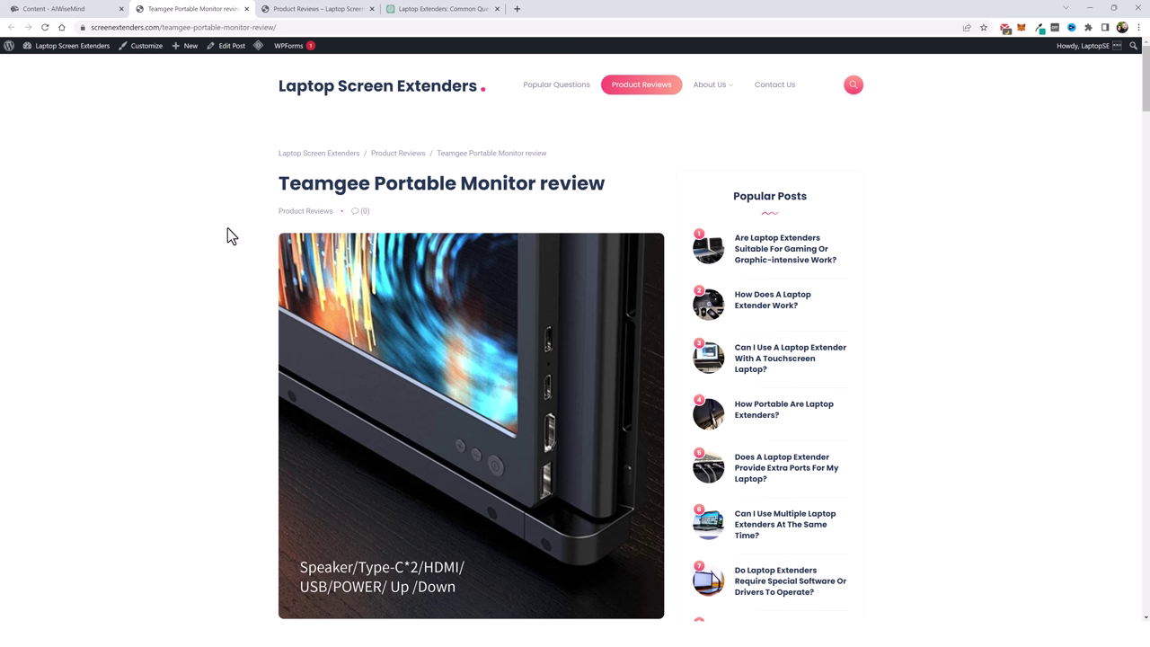
{"action": "scroll", "coordinate": [303, 341], "scroll_direction": "down", "scroll_amount": 2}
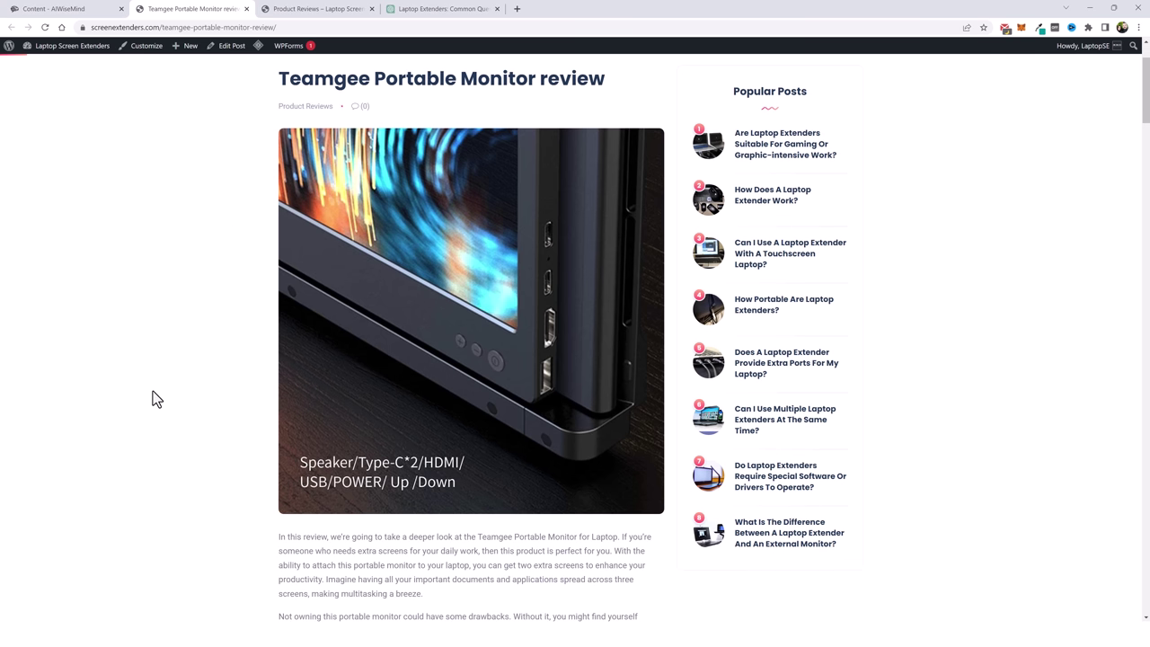
{"action": "scroll", "coordinate": [153, 391], "scroll_direction": "down", "scroll_amount": 7}
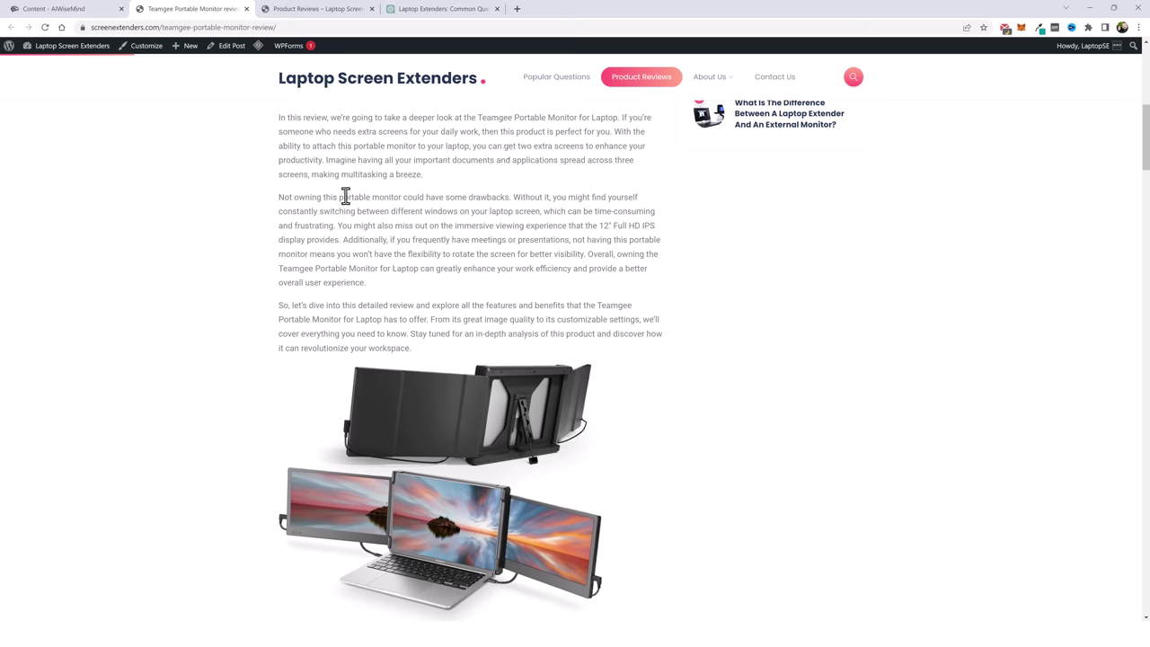
{"action": "scroll", "coordinate": [366, 206], "scroll_direction": "down", "scroll_amount": 3}
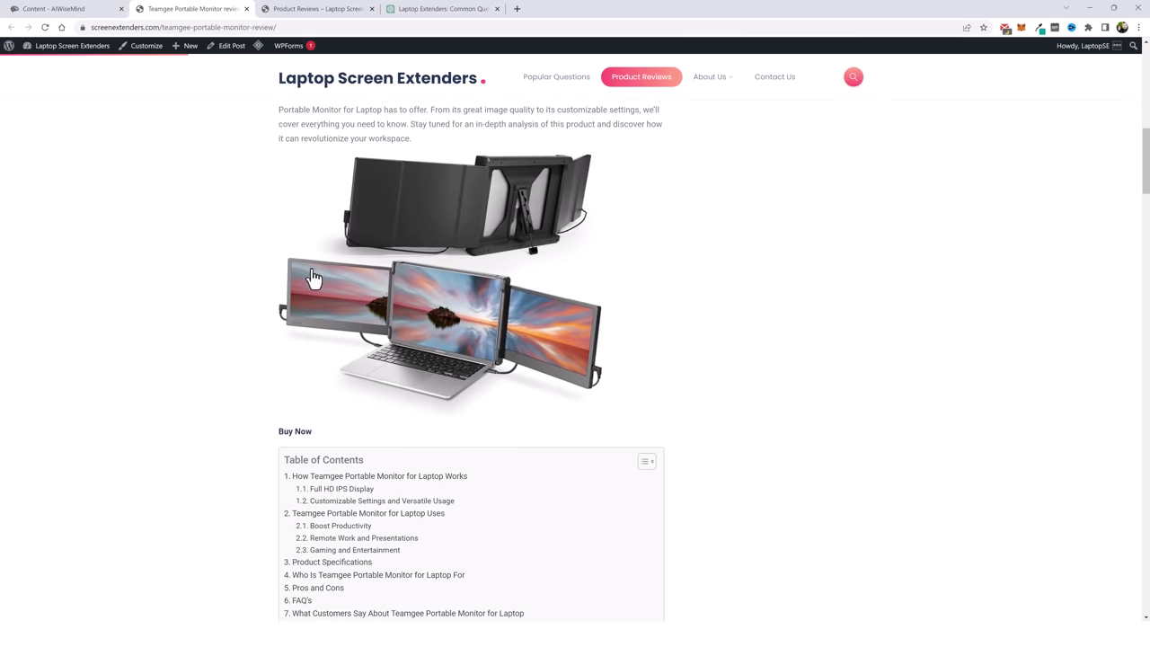
{"action": "scroll", "coordinate": [313, 279], "scroll_direction": "down", "scroll_amount": 4}
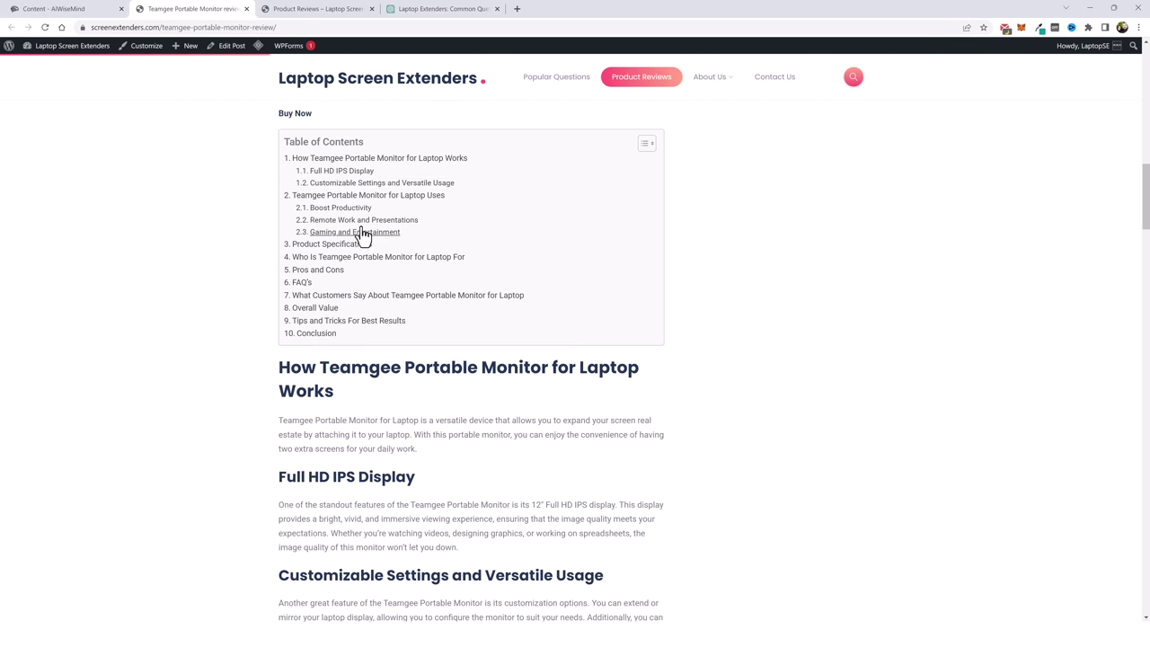
{"action": "scroll", "coordinate": [405, 344], "scroll_direction": "down", "scroll_amount": 4}
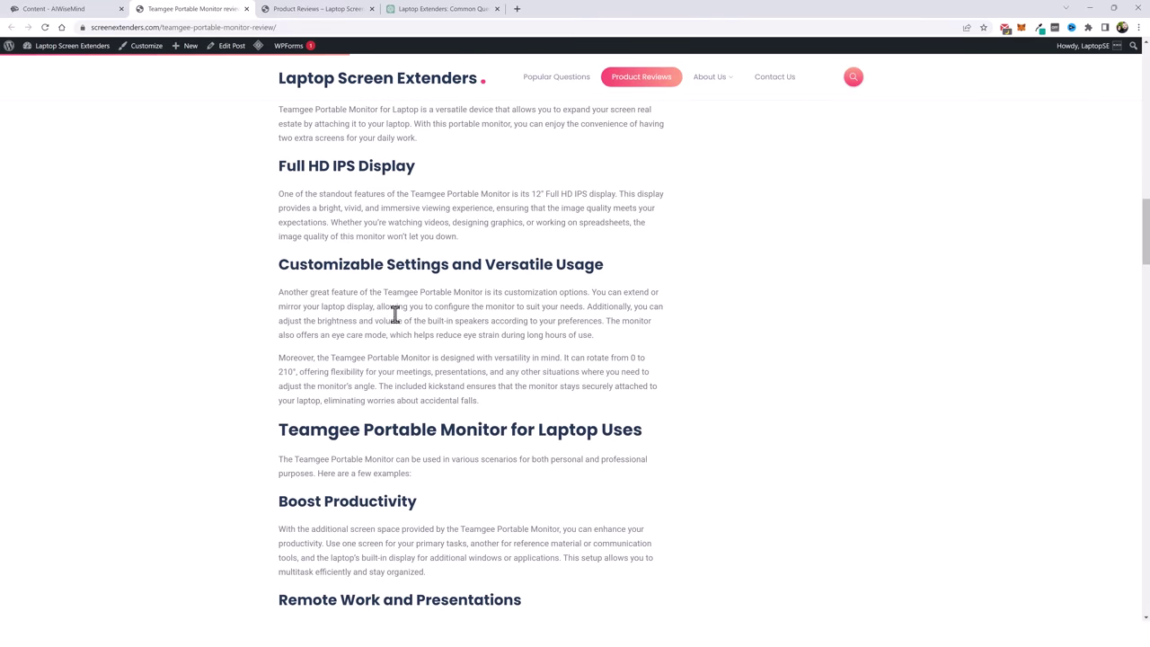
{"action": "scroll", "coordinate": [380, 331], "scroll_direction": "down", "scroll_amount": 2}
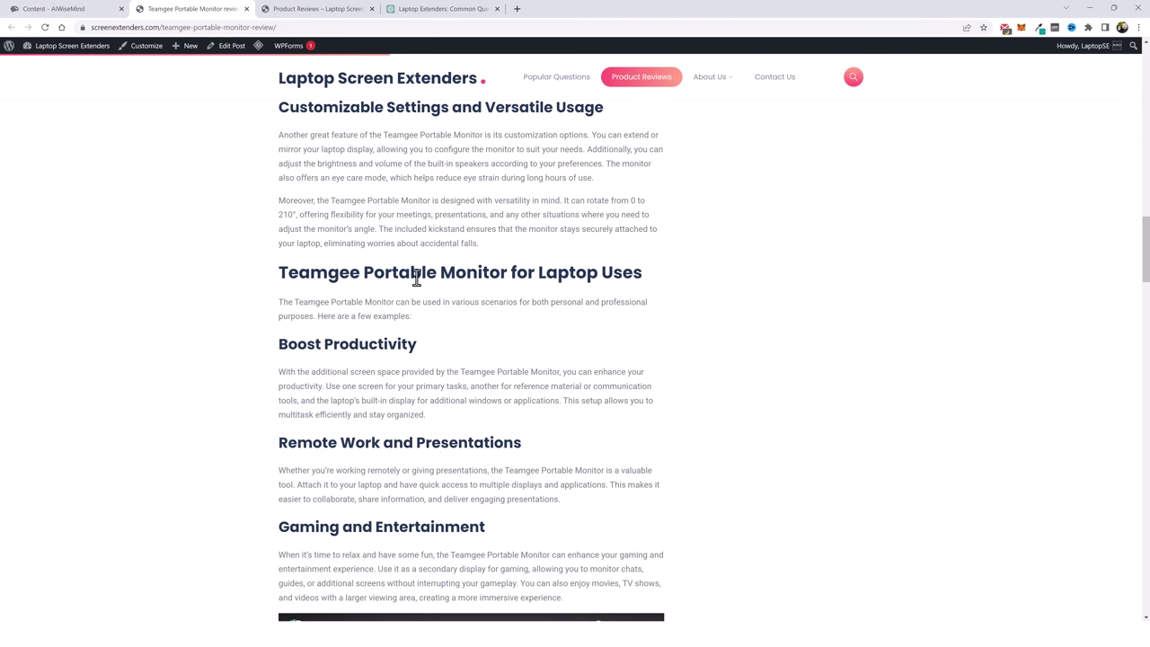
{"action": "scroll", "coordinate": [404, 390], "scroll_direction": "down", "scroll_amount": 3}
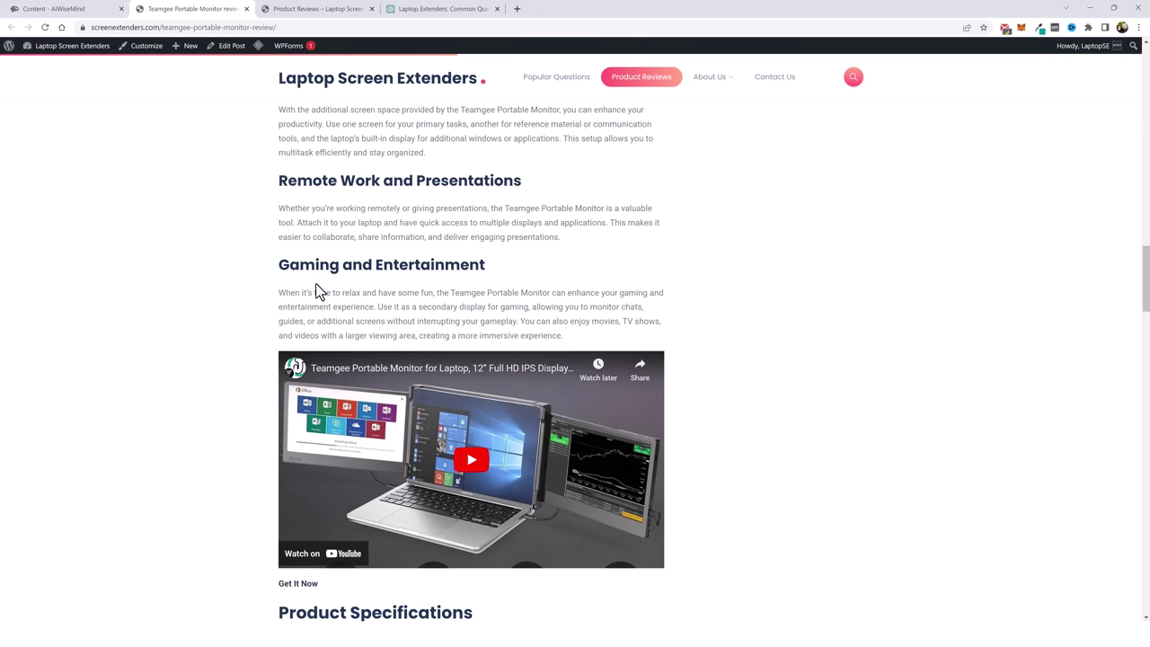
{"action": "scroll", "coordinate": [316, 292], "scroll_direction": "down", "scroll_amount": 3}
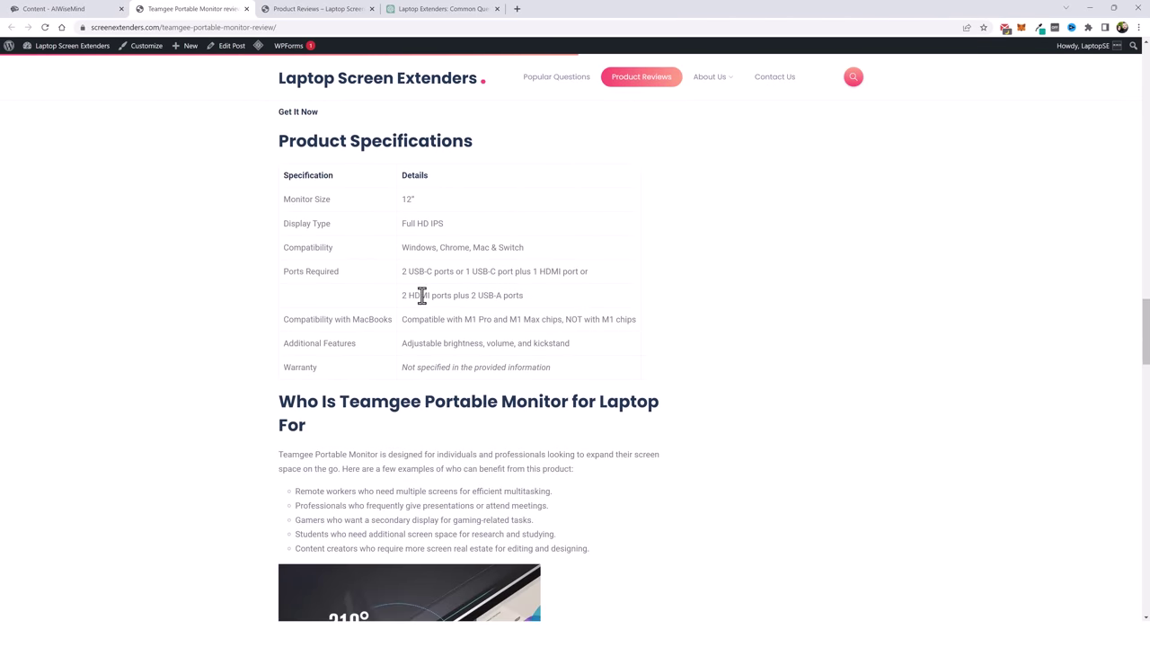
{"action": "scroll", "coordinate": [419, 296], "scroll_direction": "up", "scroll_amount": 3}
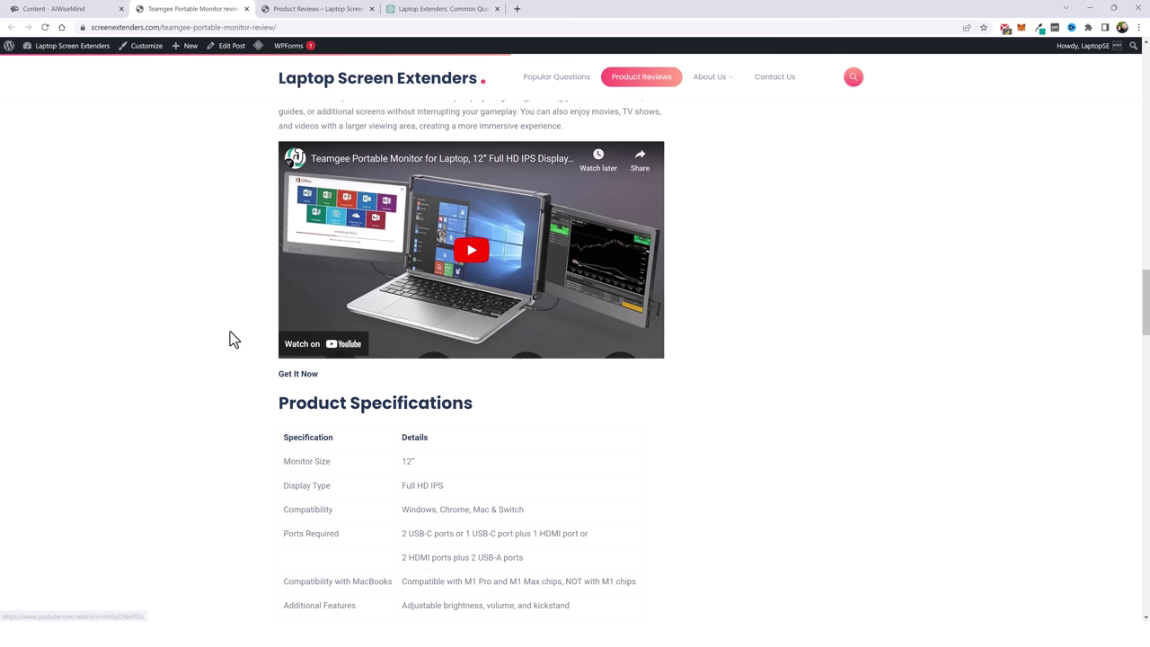
{"action": "scroll", "coordinate": [231, 336], "scroll_direction": "down", "scroll_amount": 5}
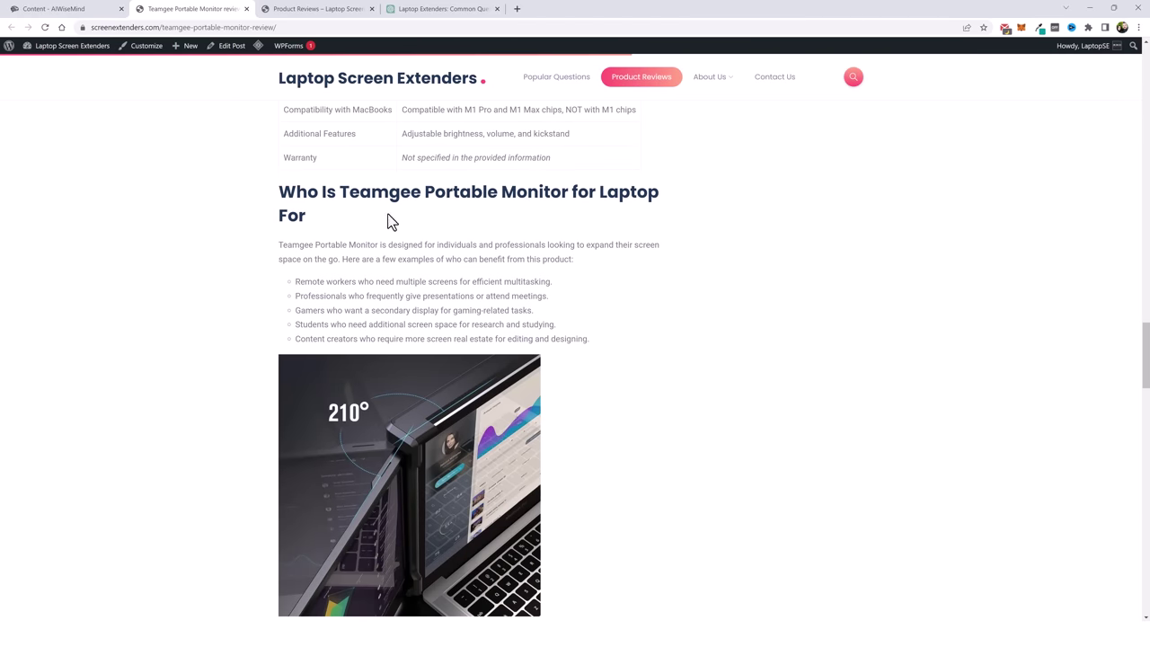
{"action": "scroll", "coordinate": [260, 332], "scroll_direction": "down", "scroll_amount": 5}
{"action": "scroll", "coordinate": [284, 336], "scroll_direction": "down", "scroll_amount": 7}
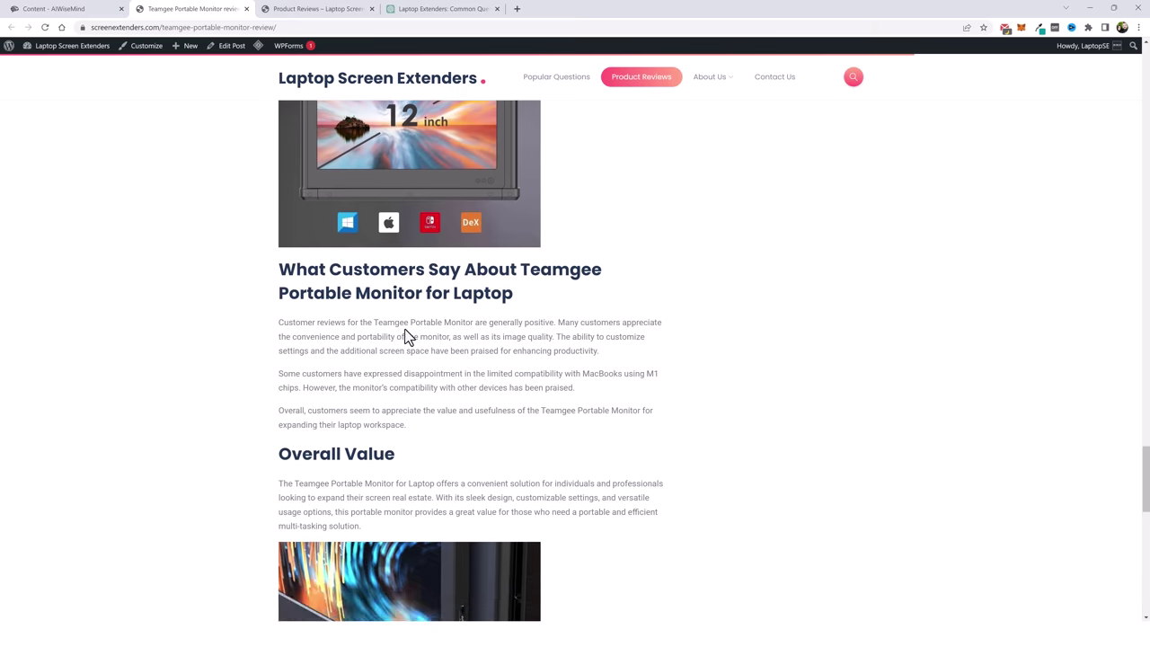
{"action": "scroll", "coordinate": [404, 360], "scroll_direction": "down", "scroll_amount": 6}
{"action": "scroll", "coordinate": [236, 423], "scroll_direction": "down", "scroll_amount": 2}
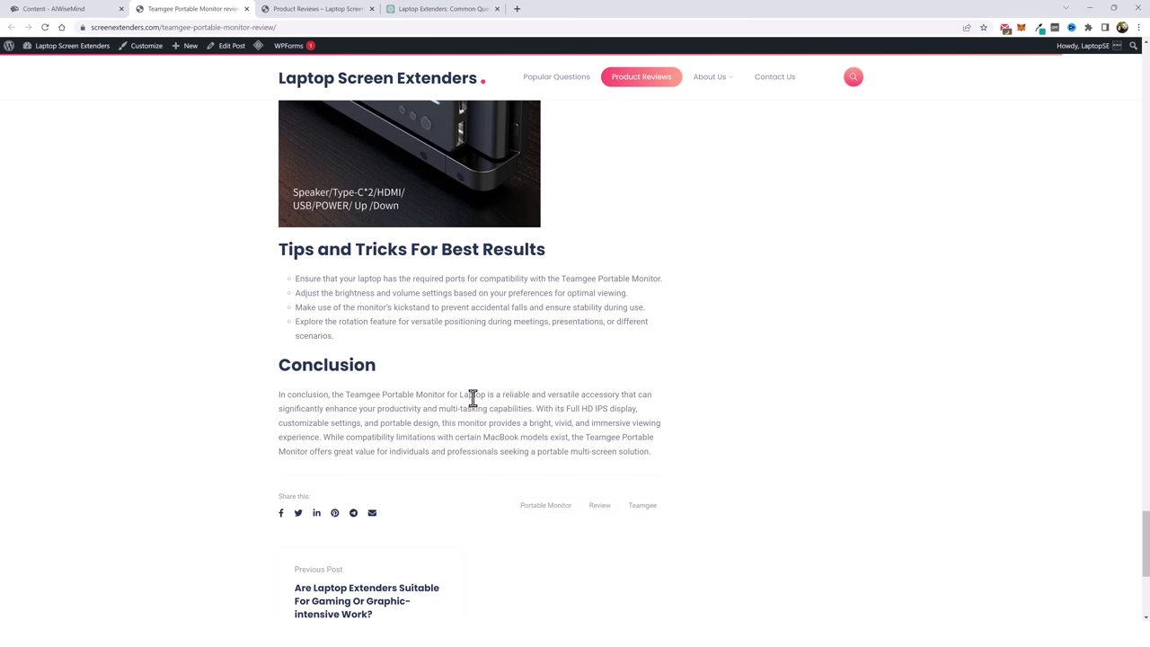
Return to the start of the Teamgee review and open the Laptop Screen Extenders home page.
{"action": "scroll", "coordinate": [503, 409], "scroll_direction": "up", "scroll_amount": 6}
{"action": "scroll", "coordinate": [580, 403], "scroll_direction": "up", "scroll_amount": 20}
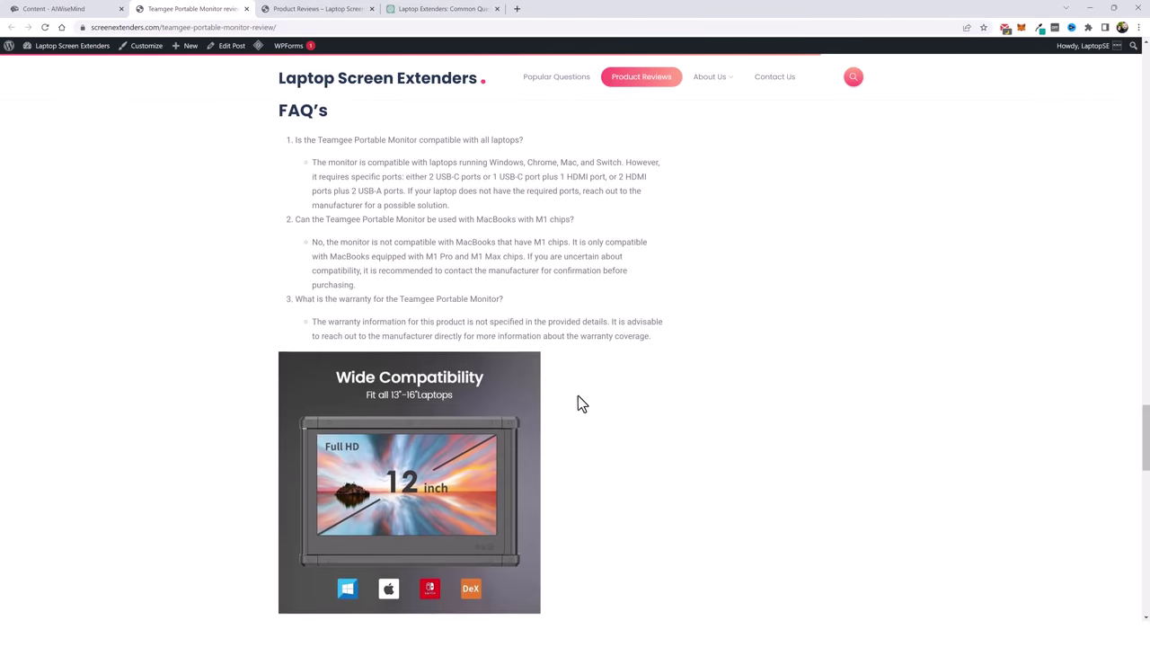
{"action": "scroll", "coordinate": [576, 399], "scroll_direction": "up", "scroll_amount": 20}
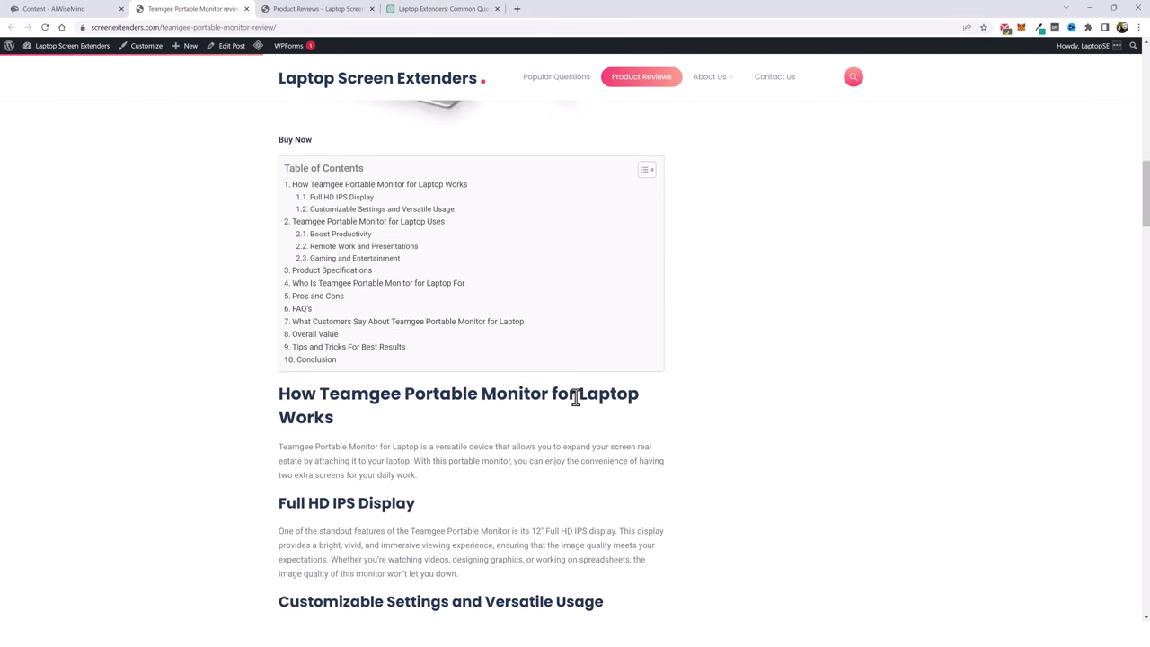
{"action": "scroll", "coordinate": [576, 406], "scroll_direction": "up", "scroll_amount": 2}
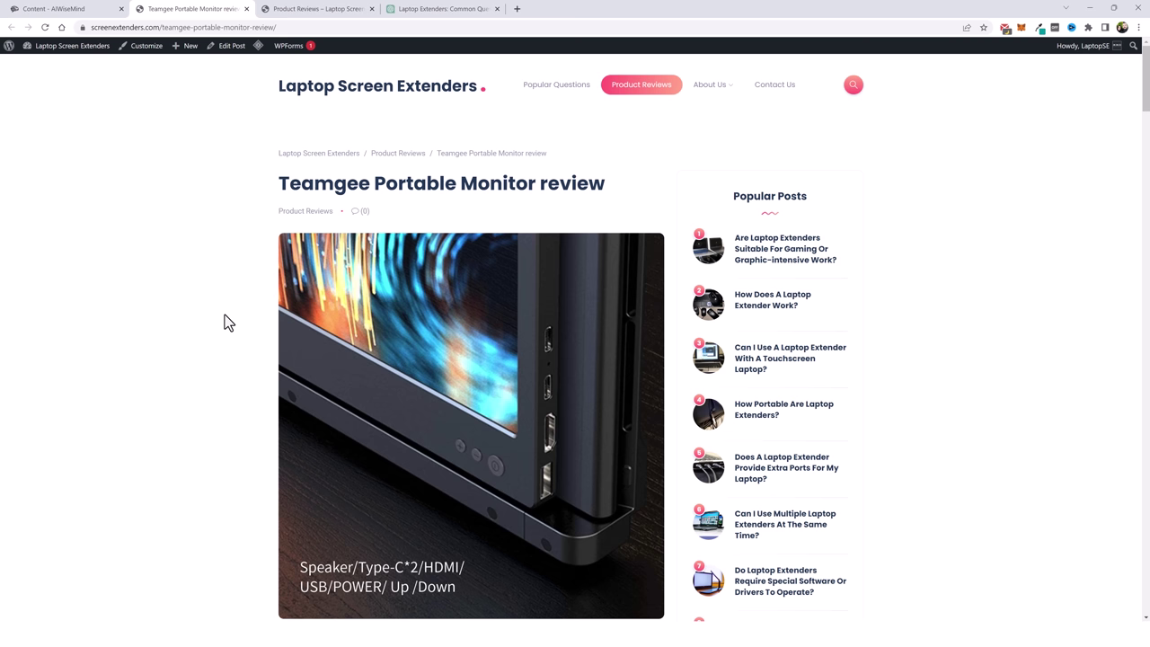
{"action": "left_click", "coordinate": [351, 91]}
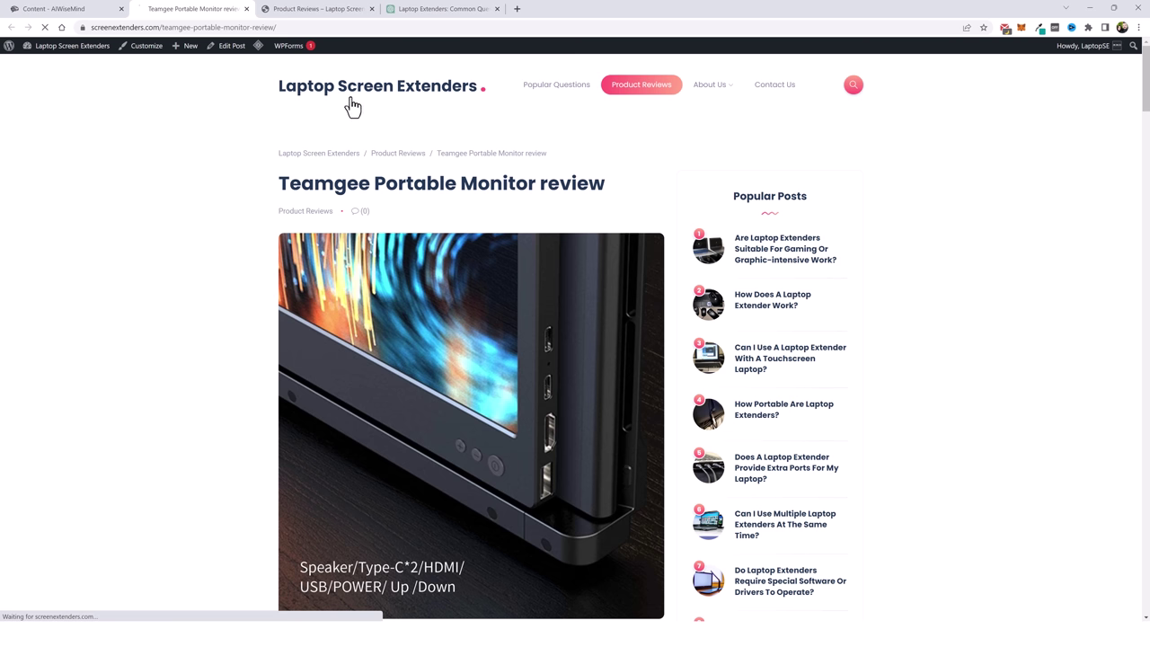